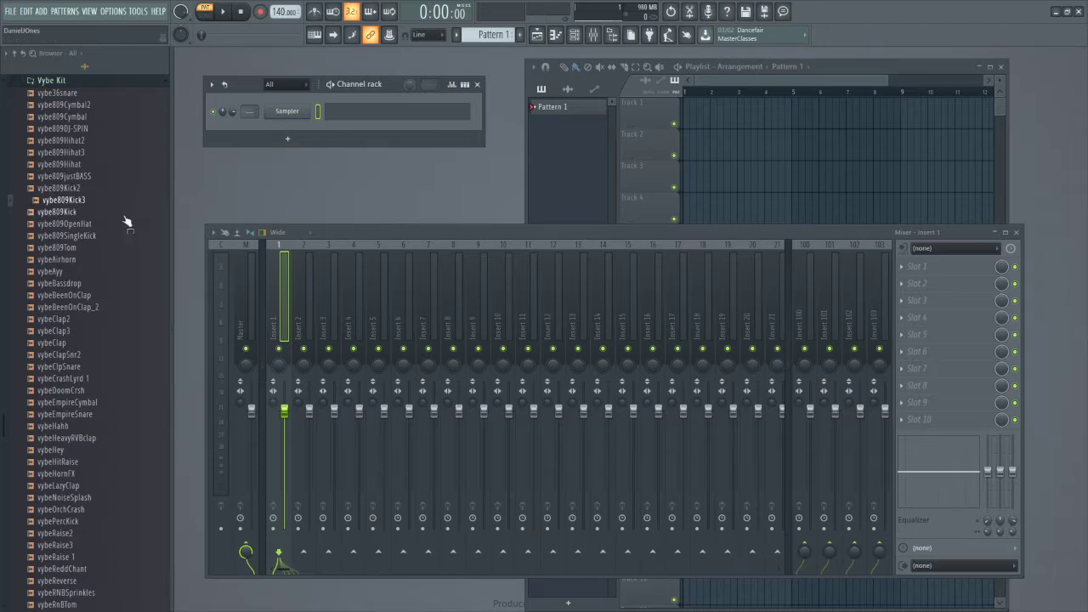
# - Load vybe809SingleKick into the Sampler channel and add vybeSnare3 and vybeSnare2 from the Vybe Kit as new channels
pyautogui.click(70, 239)
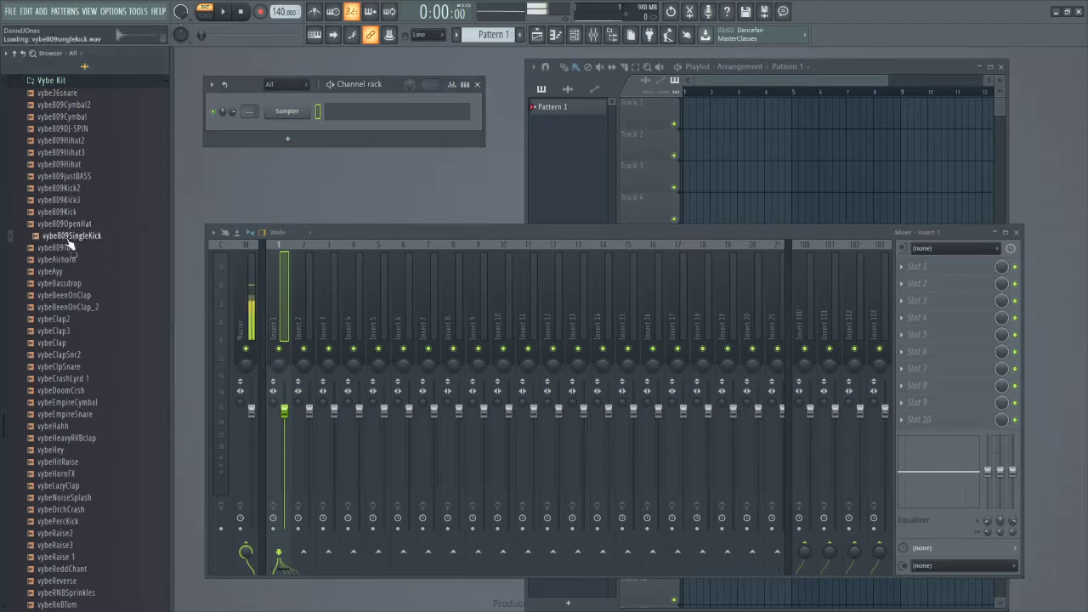
pyautogui.moveTo(68, 241); pyautogui.dragTo(287, 111)
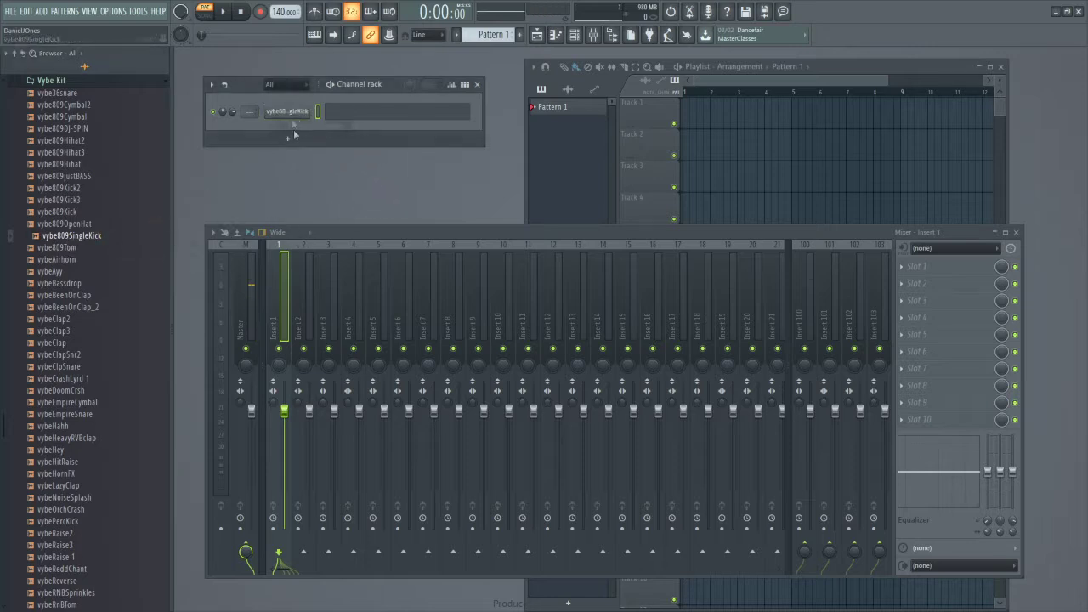
pyautogui.scroll(-10, 141, 323)
pyautogui.click(59, 259)
pyautogui.moveTo(55, 247); pyautogui.dragTo(264, 128)
pyautogui.moveTo(55, 236); pyautogui.dragTo(263, 165)
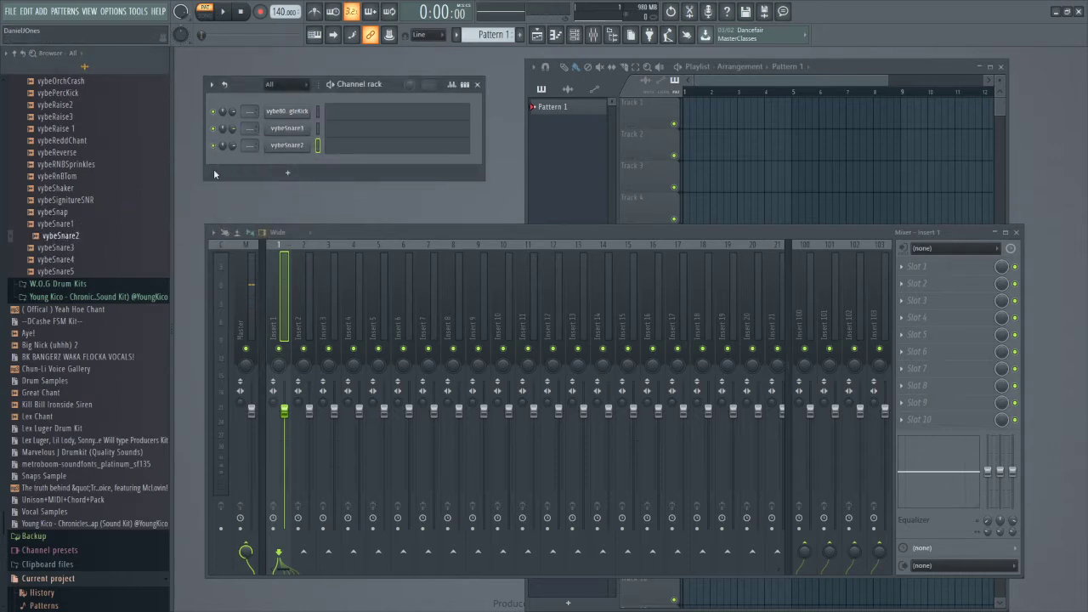
# - Collapse the Vybe_Kit folder and open The 808 Formula folder inside sound orcal
pyautogui.scroll(15, 127, 198)
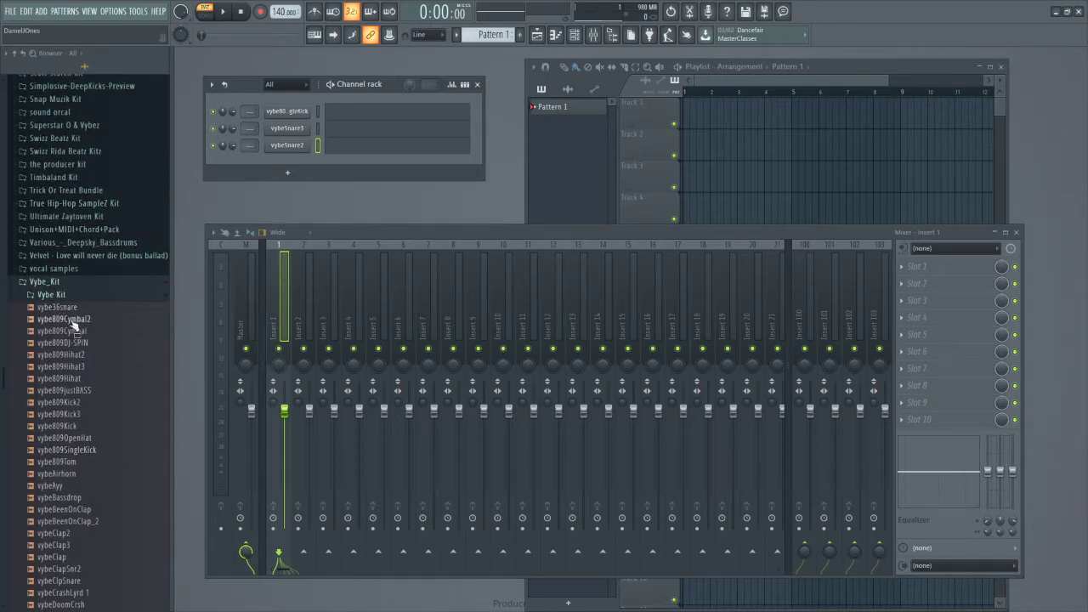
pyautogui.click(58, 282)
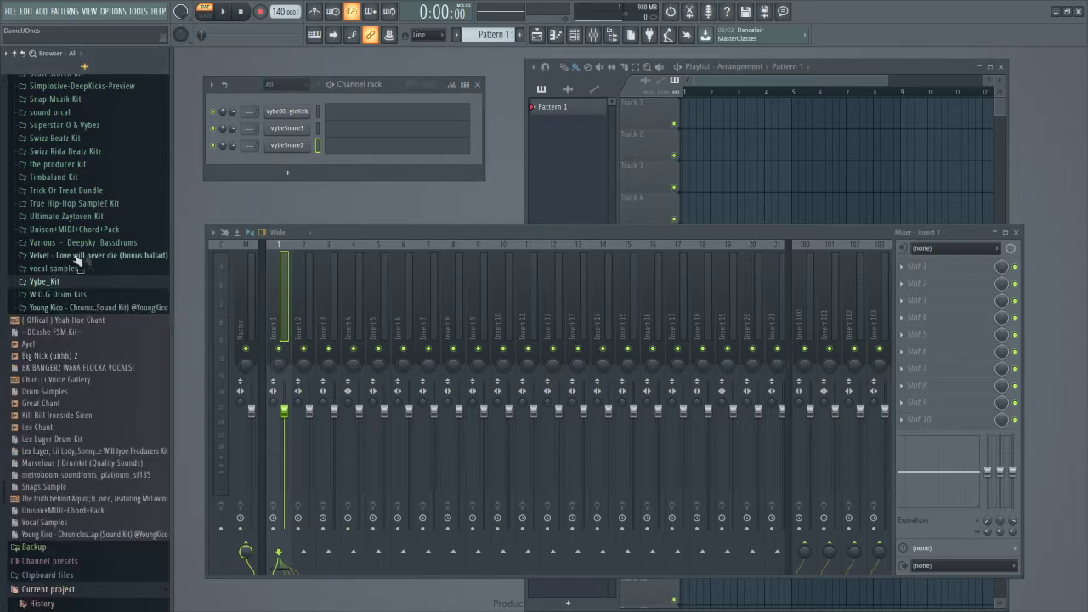
pyautogui.scroll(5, 85, 178)
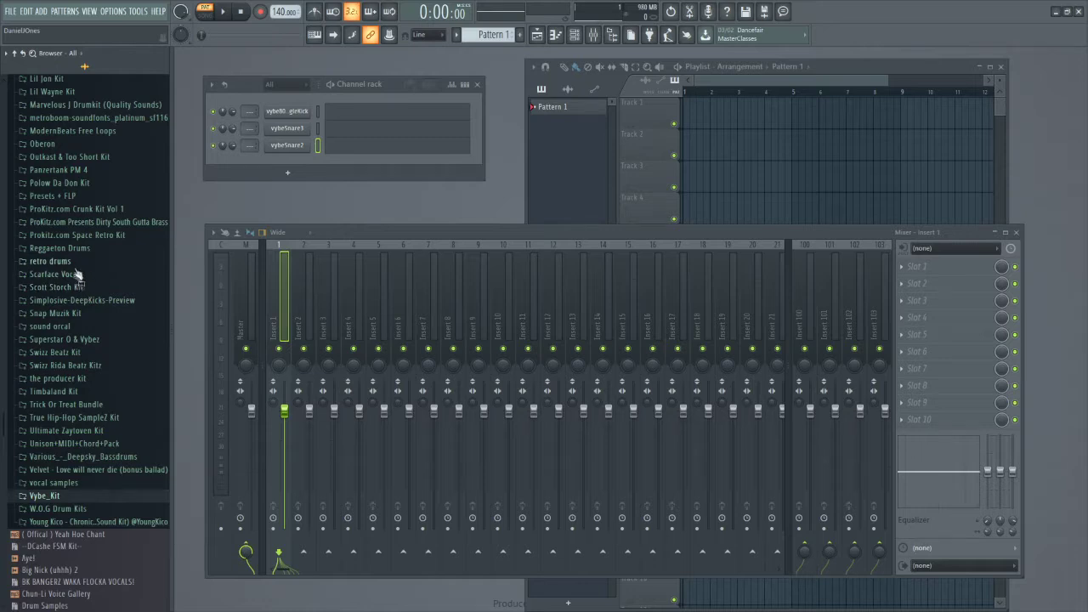
pyautogui.click(78, 339)
pyautogui.scroll(10, 85, 298)
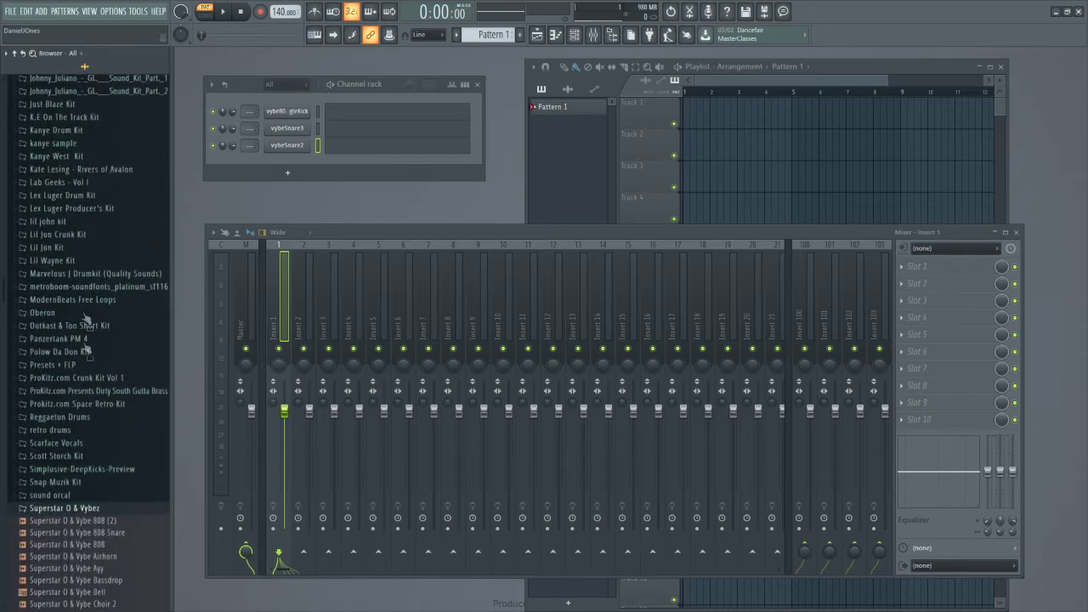
pyautogui.click(65, 508)
pyautogui.click(60, 495)
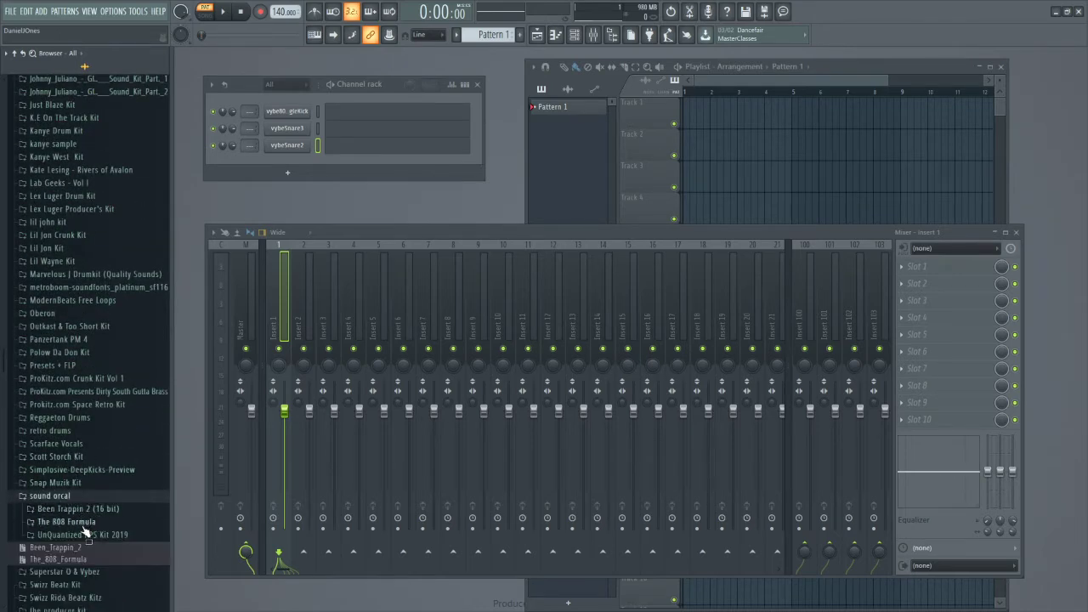
pyautogui.click(77, 522)
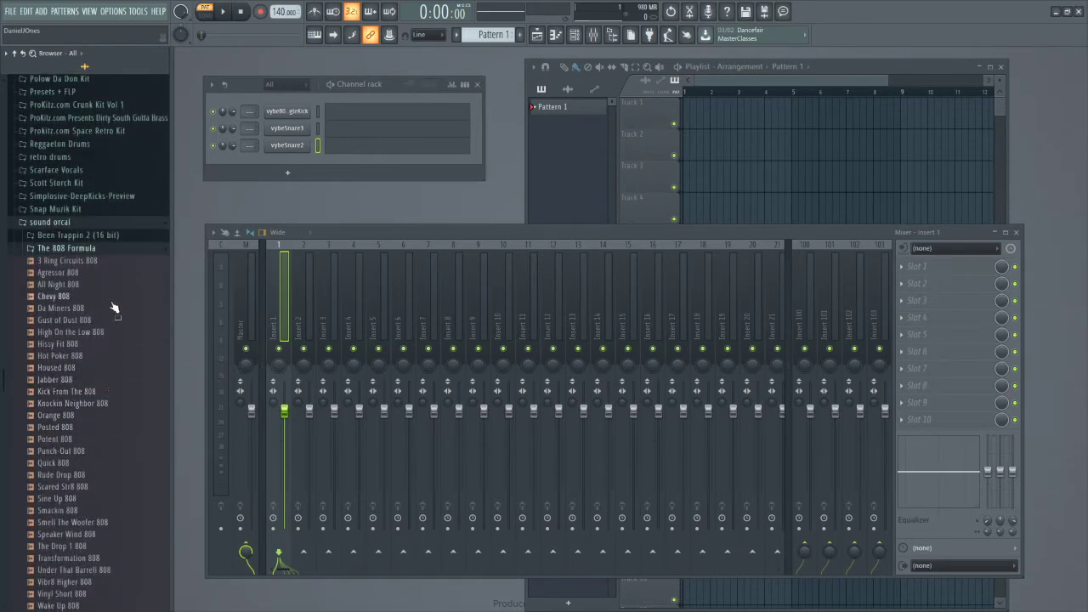
# - Audition several 808 samples and add High On the Low 808 as a new channel above the kick
pyautogui.moveTo(81, 287); pyautogui.dragTo(72, 279)
pyautogui.click(68, 308)
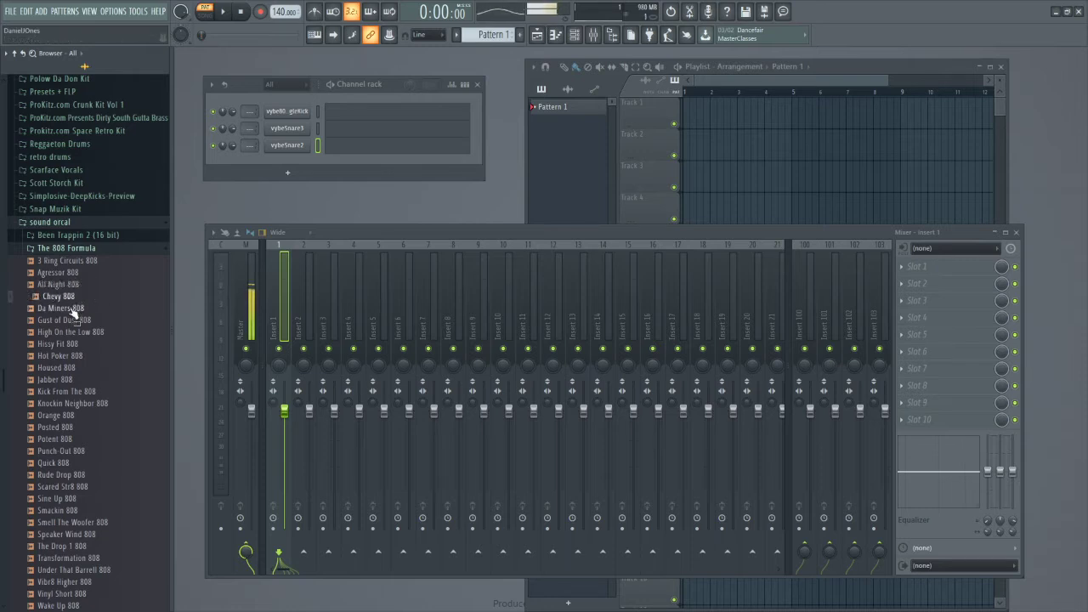
pyautogui.click(75, 332)
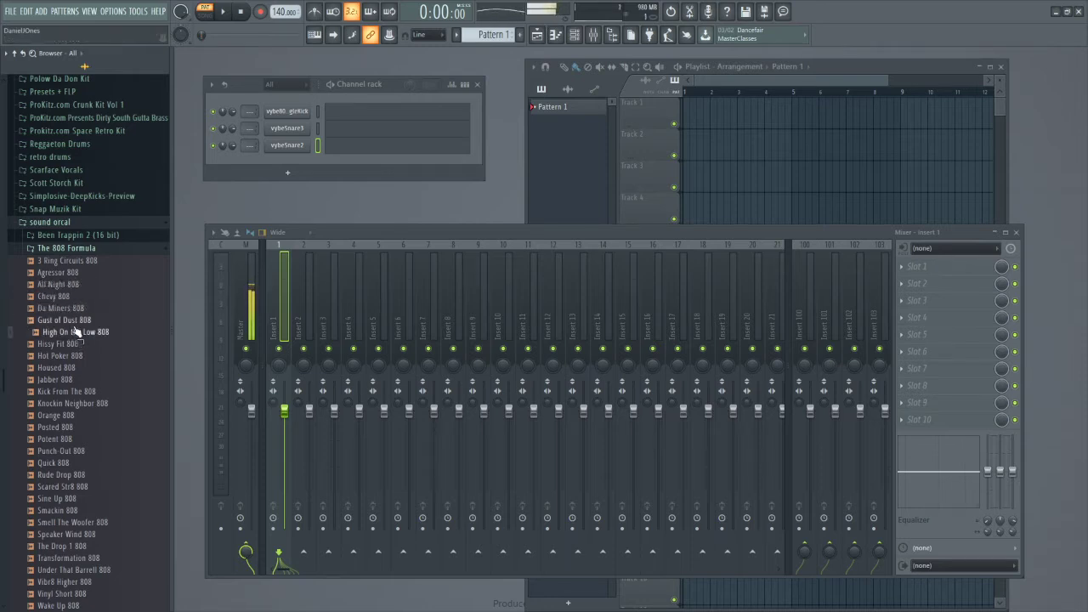
pyautogui.moveTo(75, 332); pyautogui.dragTo(276, 100)
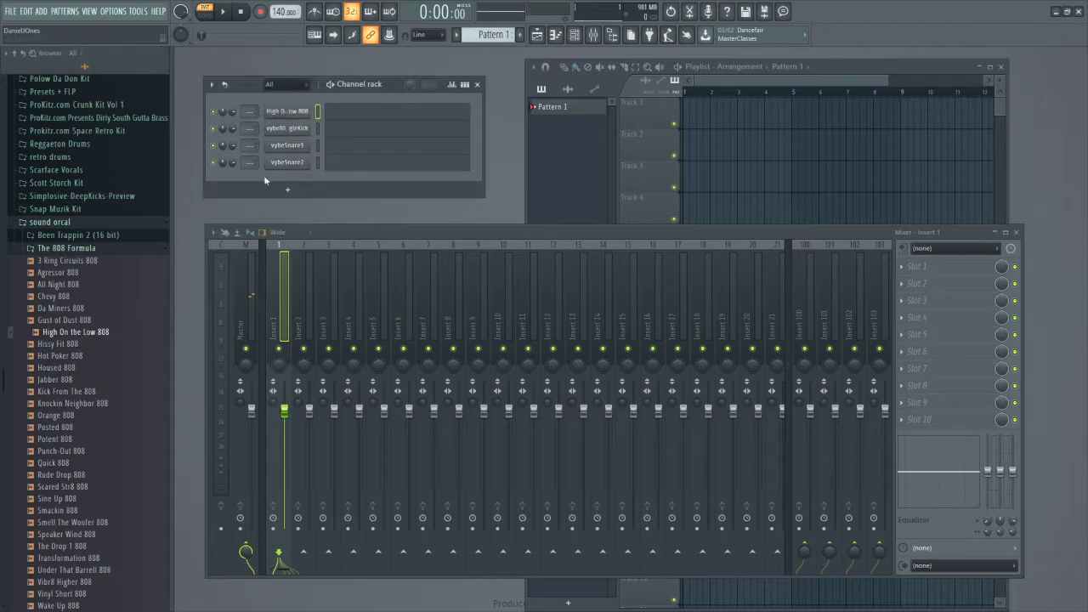
# - Add HiHat - A1 Dirt from the Hats folder of Been Trappin 2 (16 bit) as a new channel, then collapse sound orcal
pyautogui.click(66, 248)
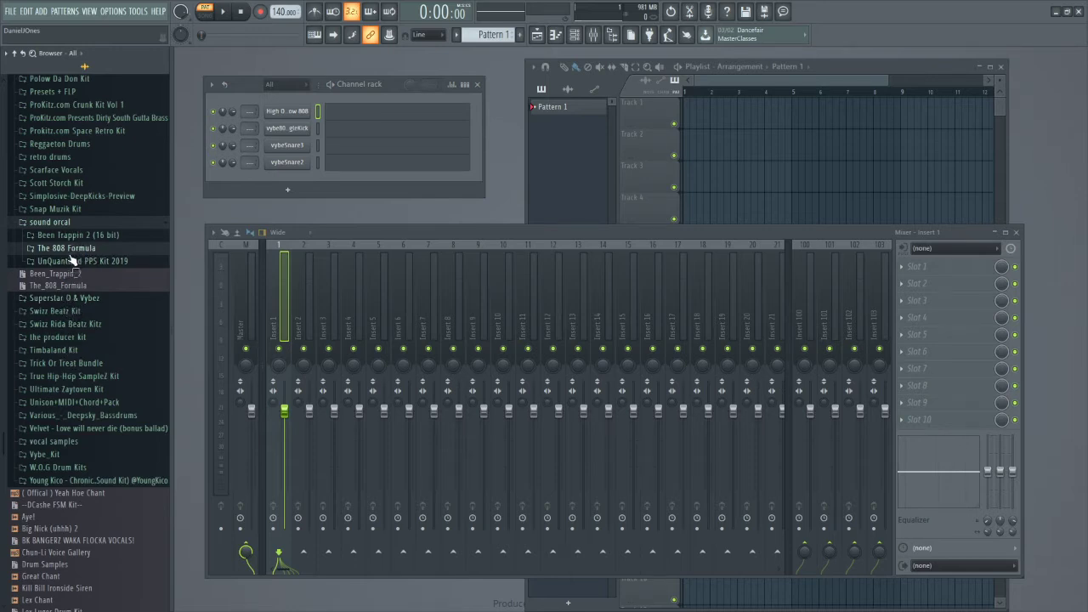
pyautogui.click(70, 249)
pyautogui.click(68, 250)
pyautogui.click(70, 236)
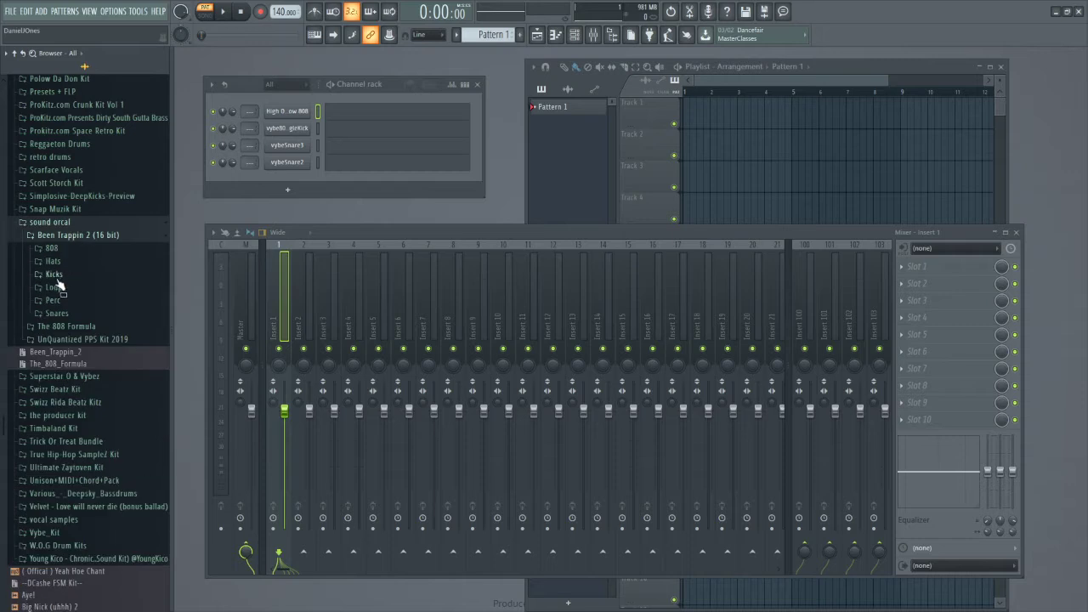
pyautogui.click(54, 262)
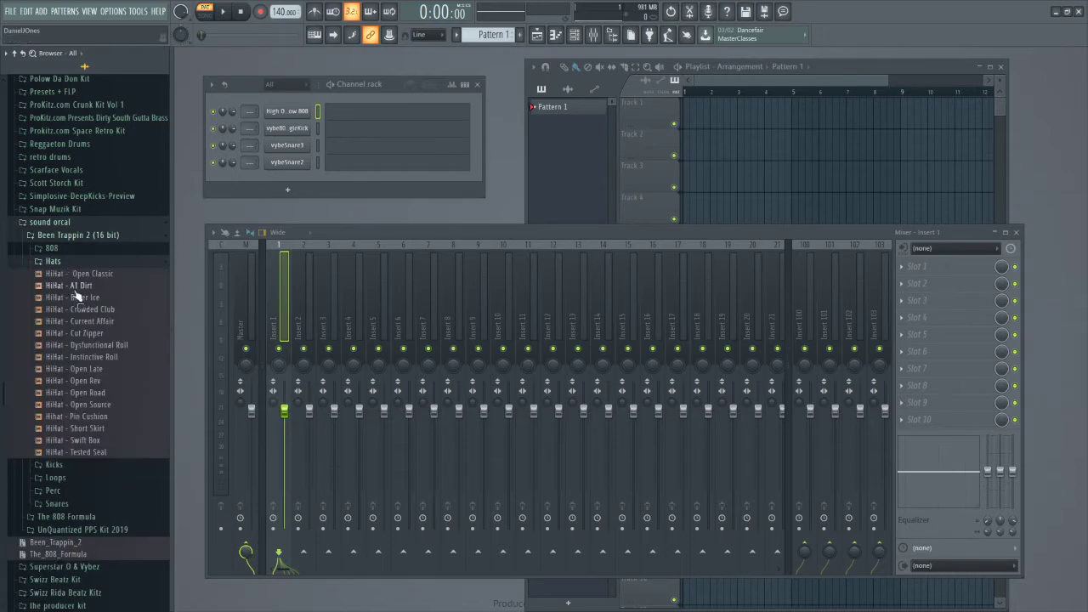
pyautogui.moveTo(83, 294); pyautogui.dragTo(285, 189)
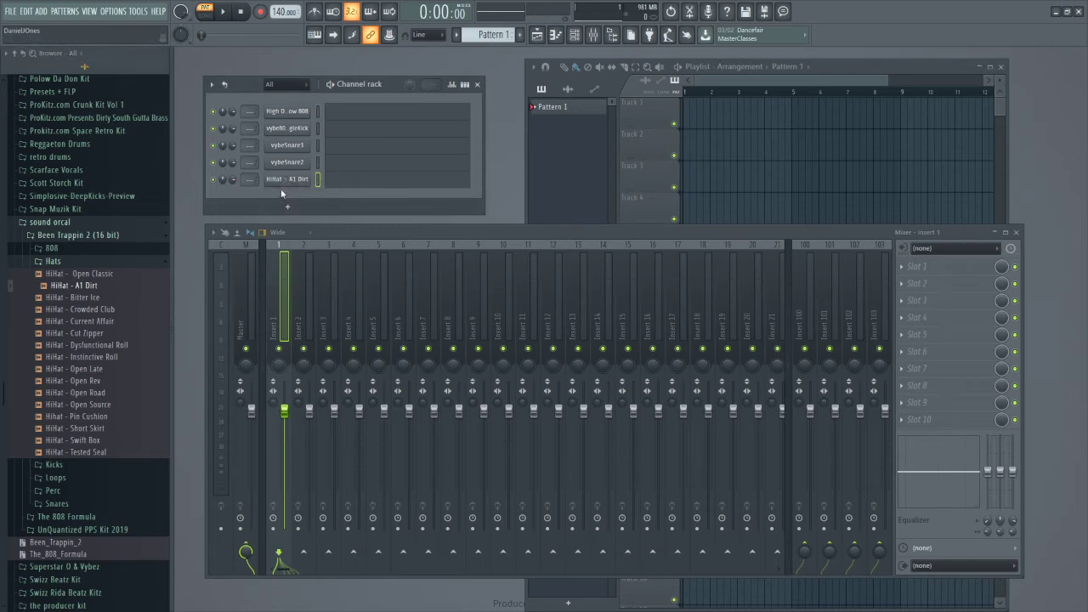
pyautogui.click(49, 222)
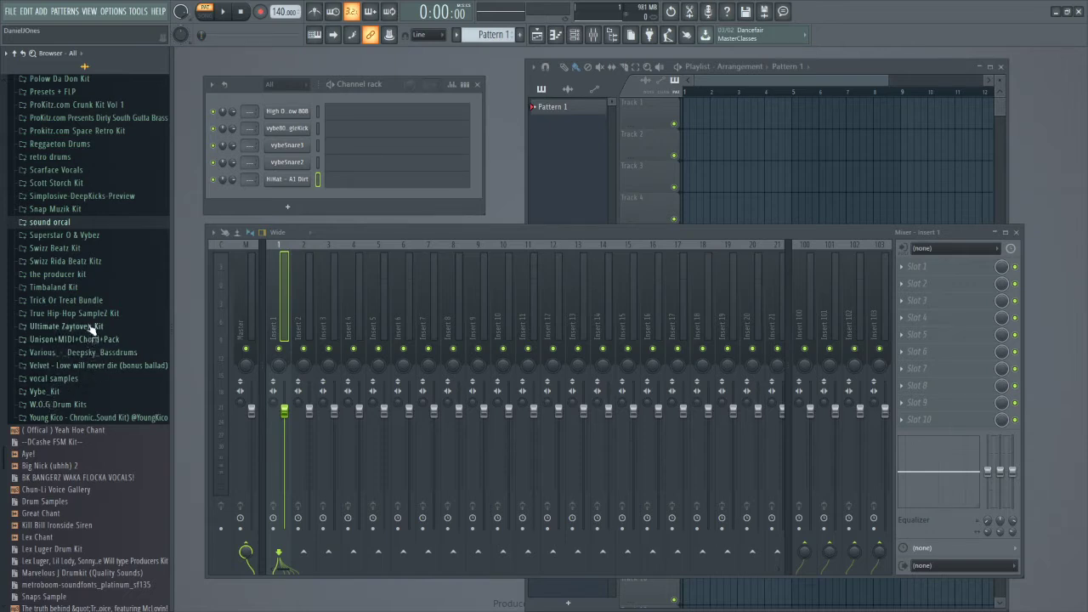
pyautogui.scroll(5, 82, 307)
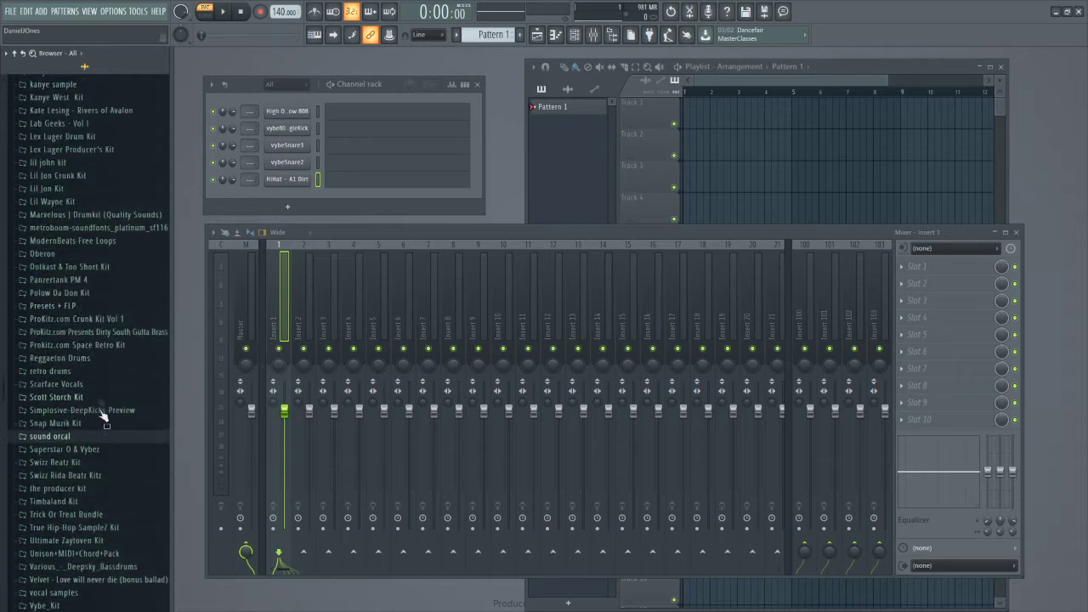
pyautogui.scroll(5, 114, 461)
pyautogui.scroll(-5, 114, 462)
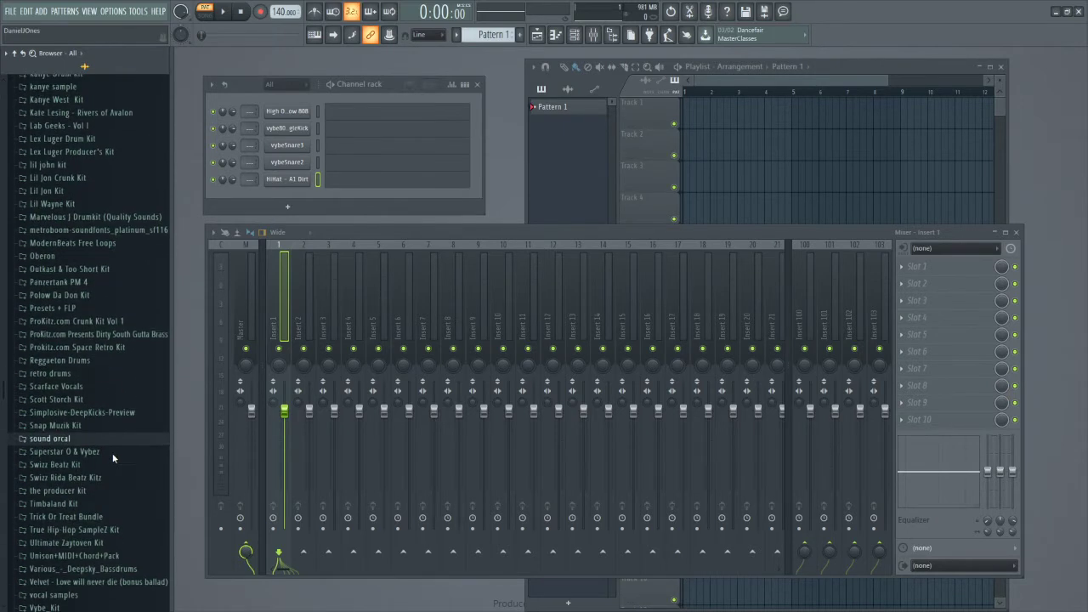
# - Add an Omnisphere [64bit] instrument channel, dismiss the version notice and close the plugin window
pyautogui.click(292, 207)
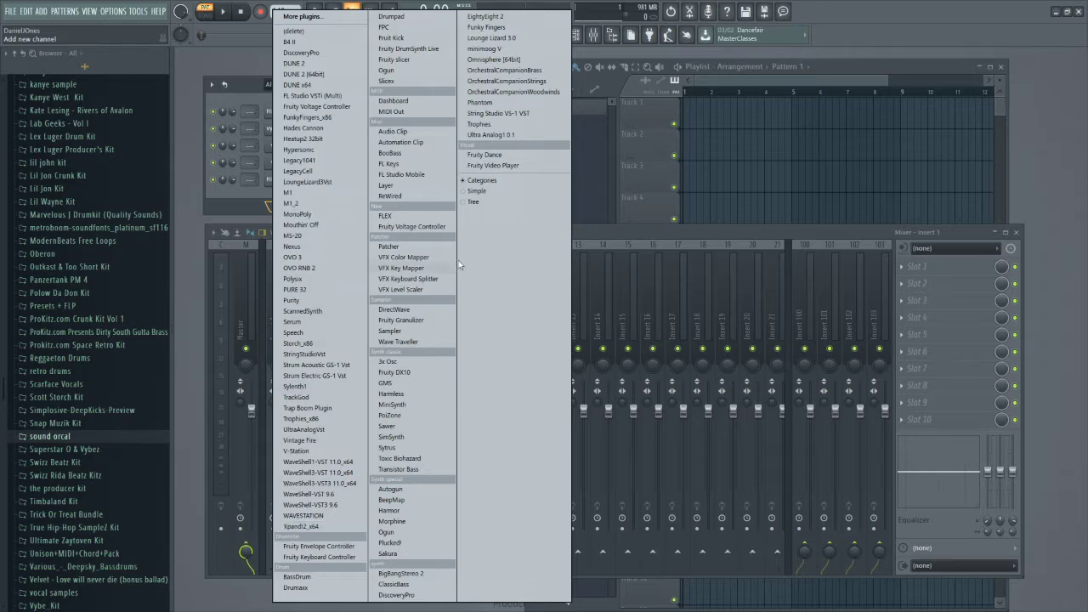
pyautogui.click(502, 60)
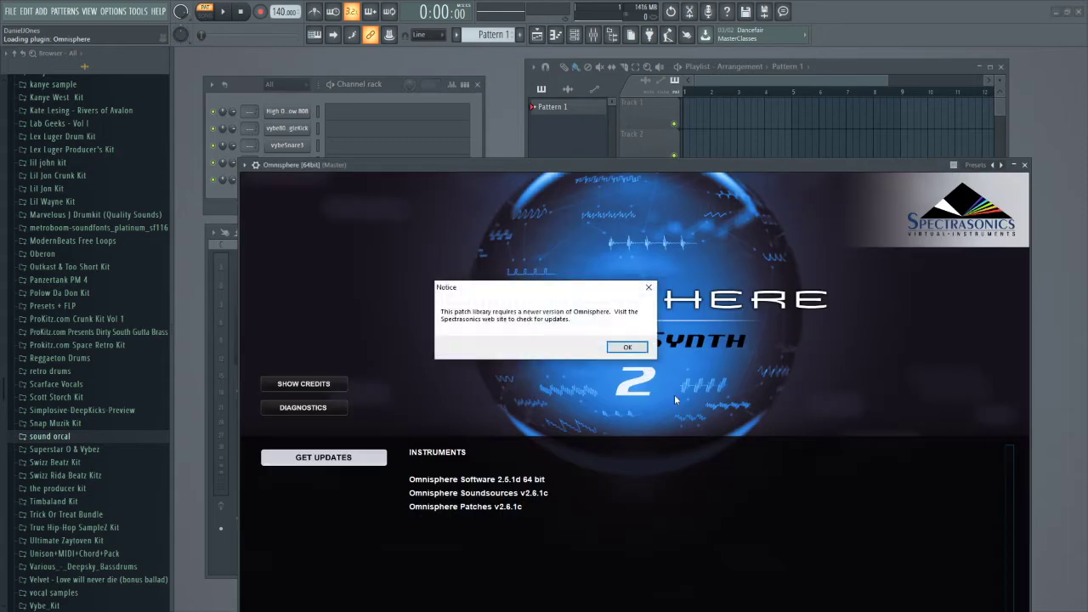
pyautogui.click(629, 345)
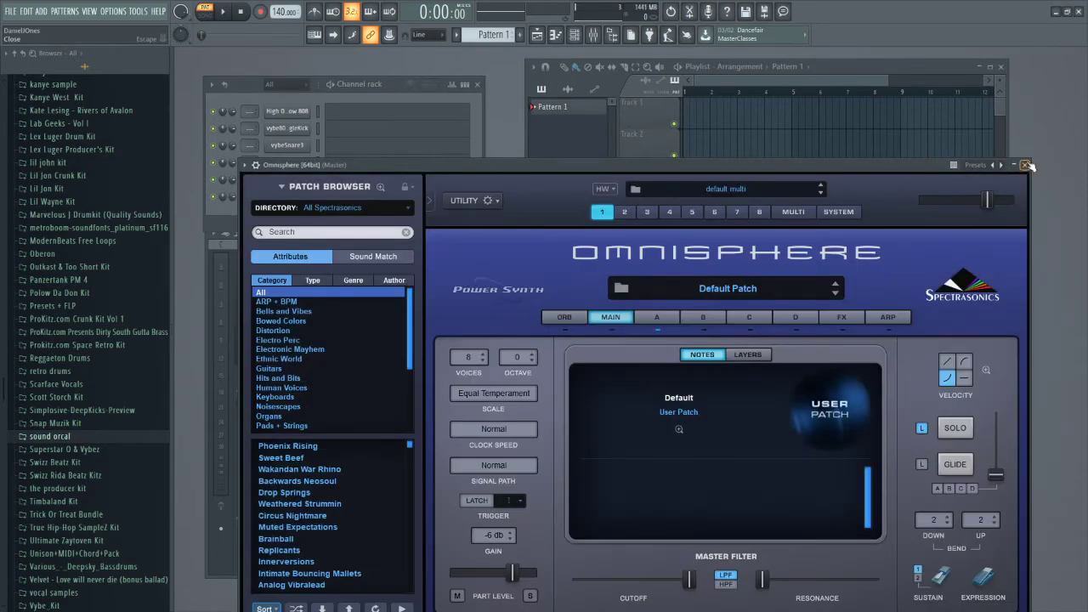
pyautogui.click(1026, 165)
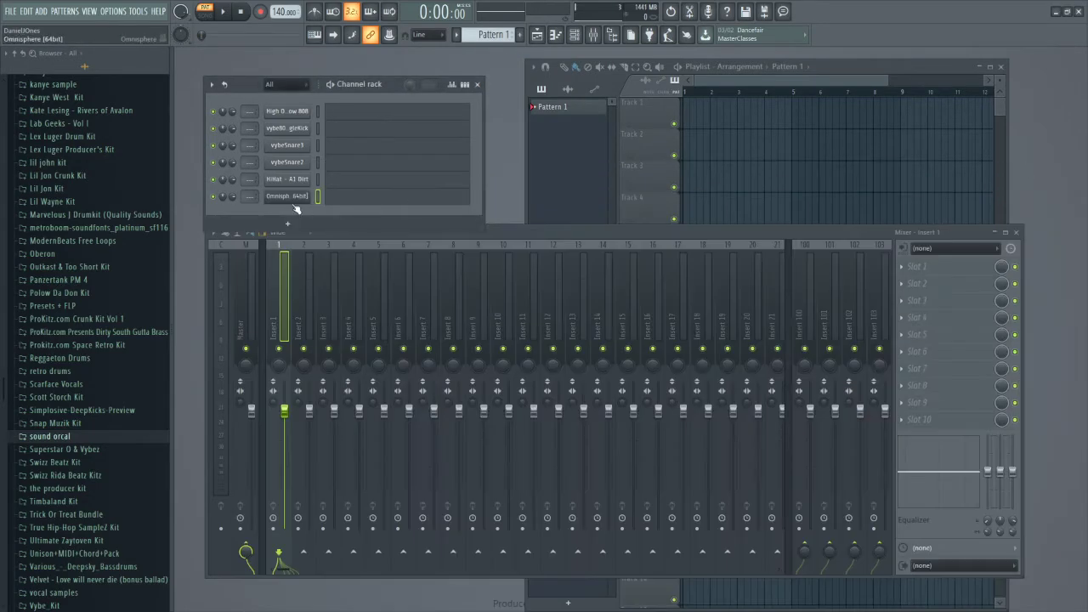
# - Add a second Omnisphere [64bit] channel below the first one and close its plugin window
pyautogui.rightClick(292, 202)
pyautogui.click(332, 294)
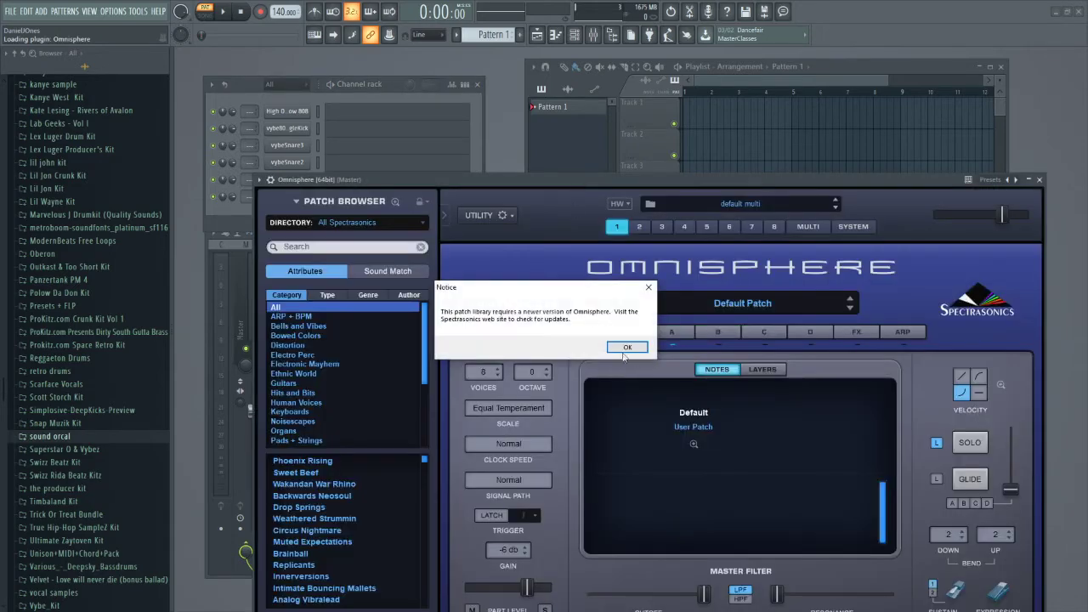
pyautogui.click(625, 347)
pyautogui.moveTo(766, 179); pyautogui.dragTo(698, 157)
pyautogui.click(972, 159)
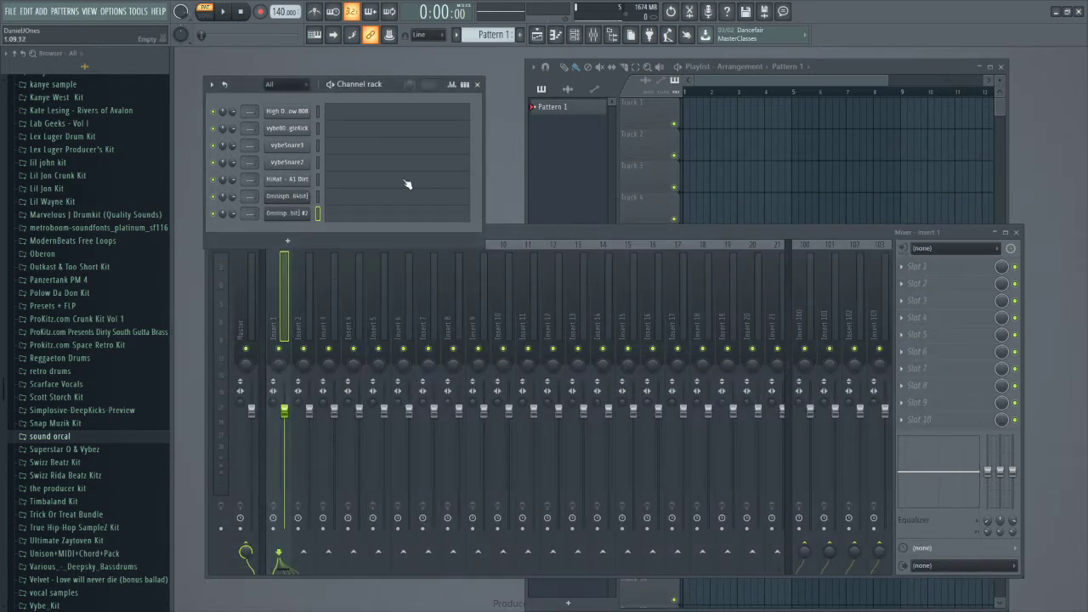
# - Add a third Omnisphere [64bit] channel at the end of the channel rack and close its plugin window
pyautogui.click(287, 240)
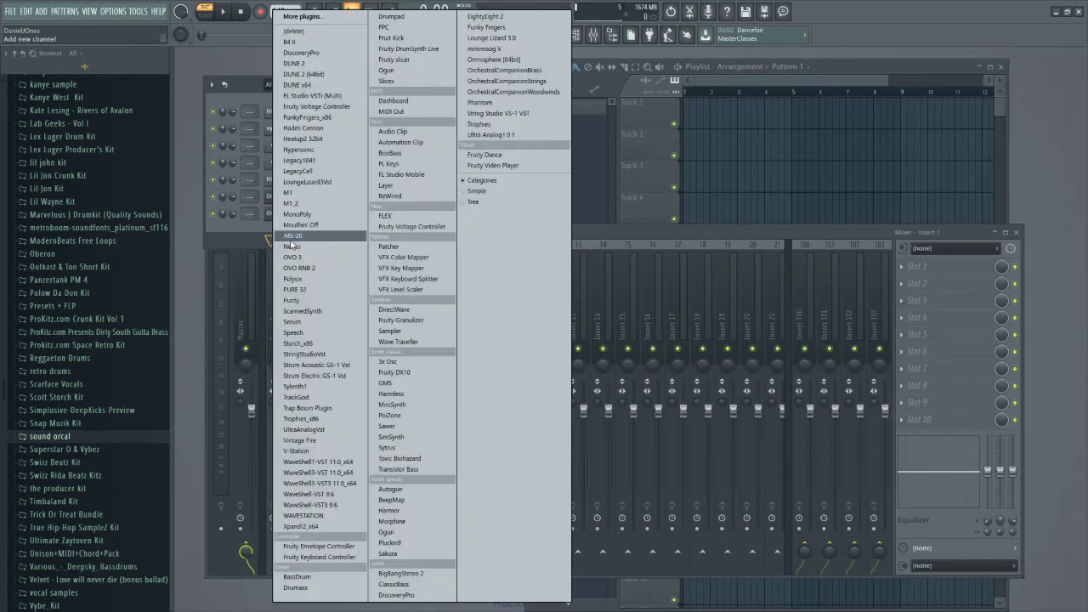
pyautogui.click(524, 62)
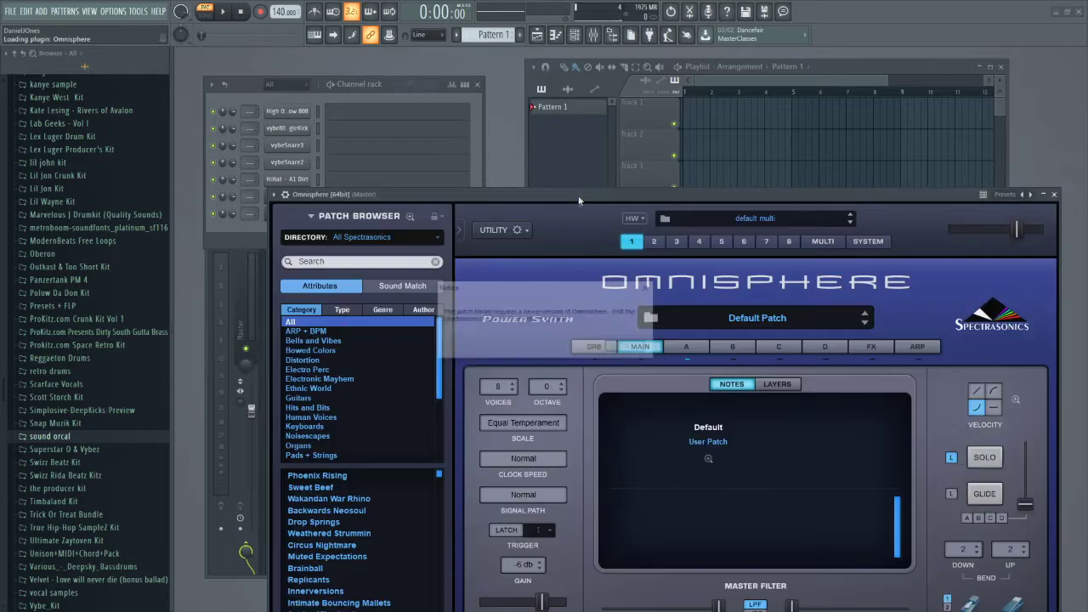
pyautogui.click(628, 346)
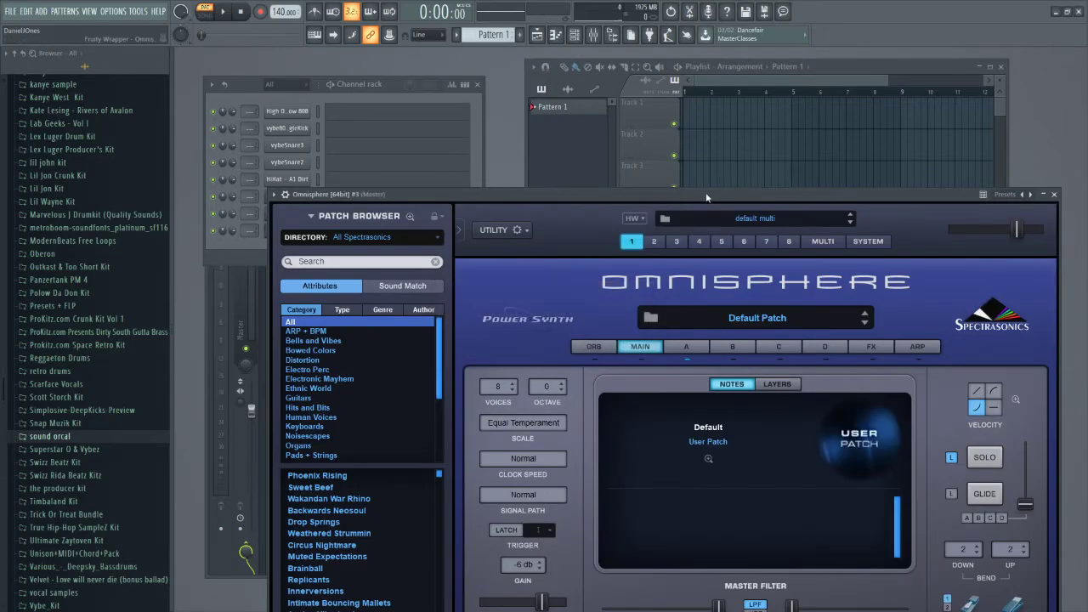
pyautogui.moveTo(704, 194); pyautogui.dragTo(629, 134)
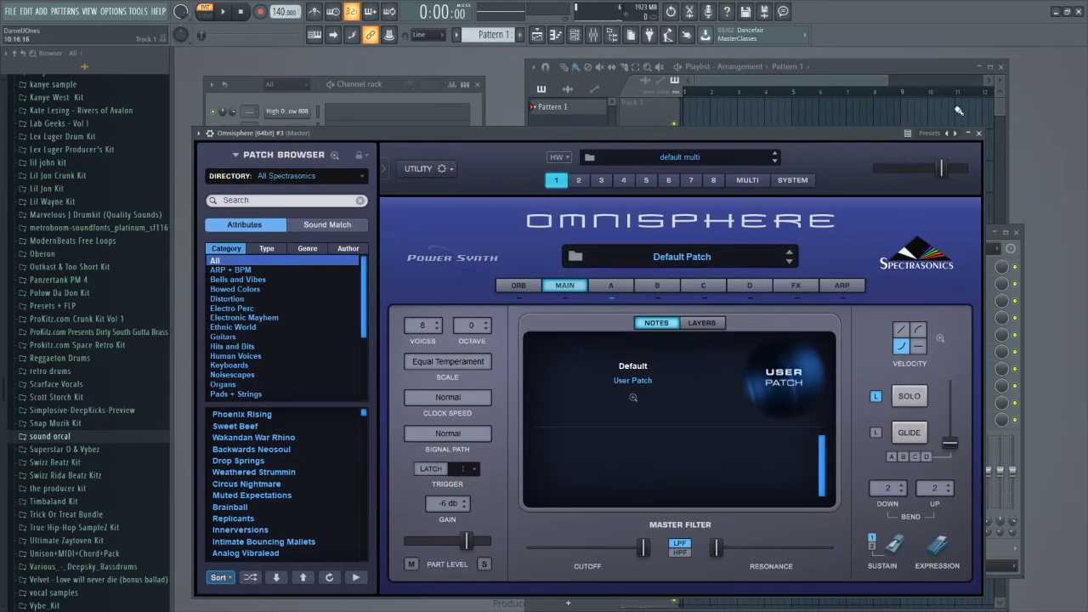
pyautogui.click(980, 133)
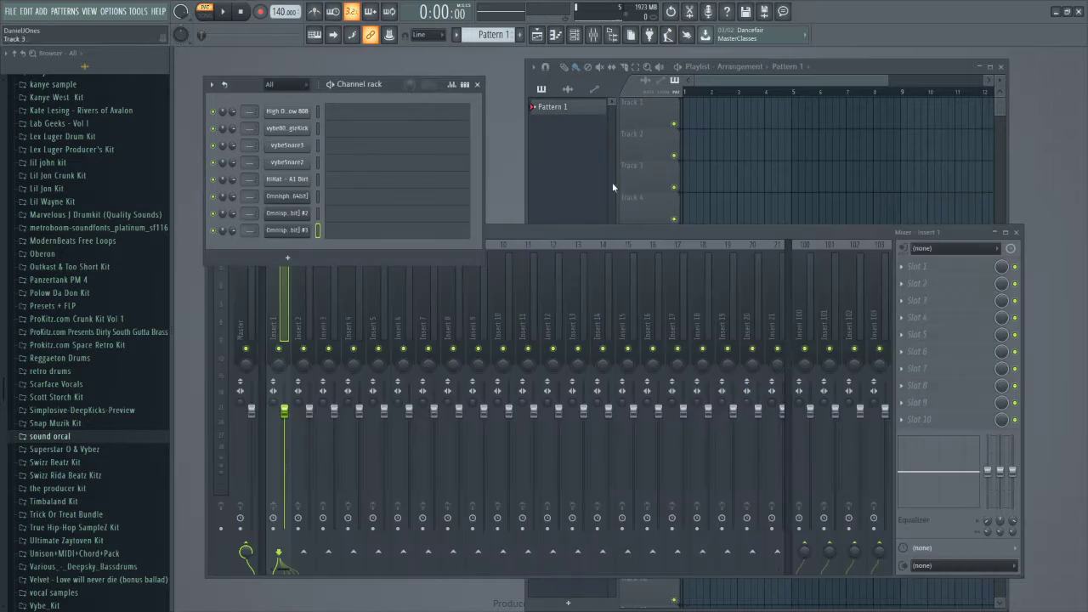
# - Add a minimoog V instrument channel and close its plugin window
pyautogui.click(283, 257)
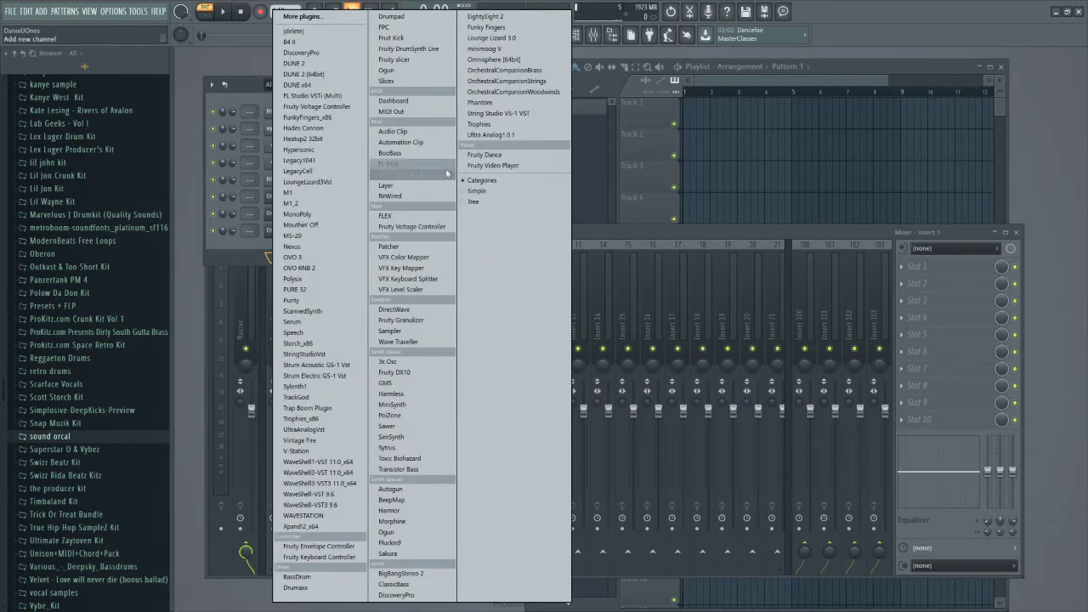
pyautogui.click(482, 48)
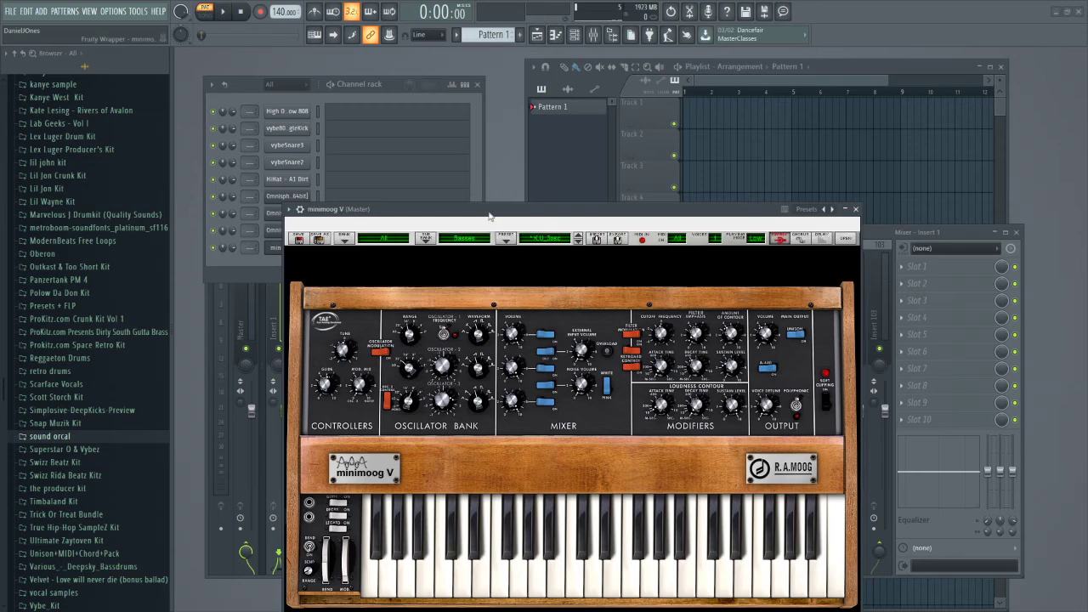
pyautogui.moveTo(492, 209); pyautogui.dragTo(467, 181)
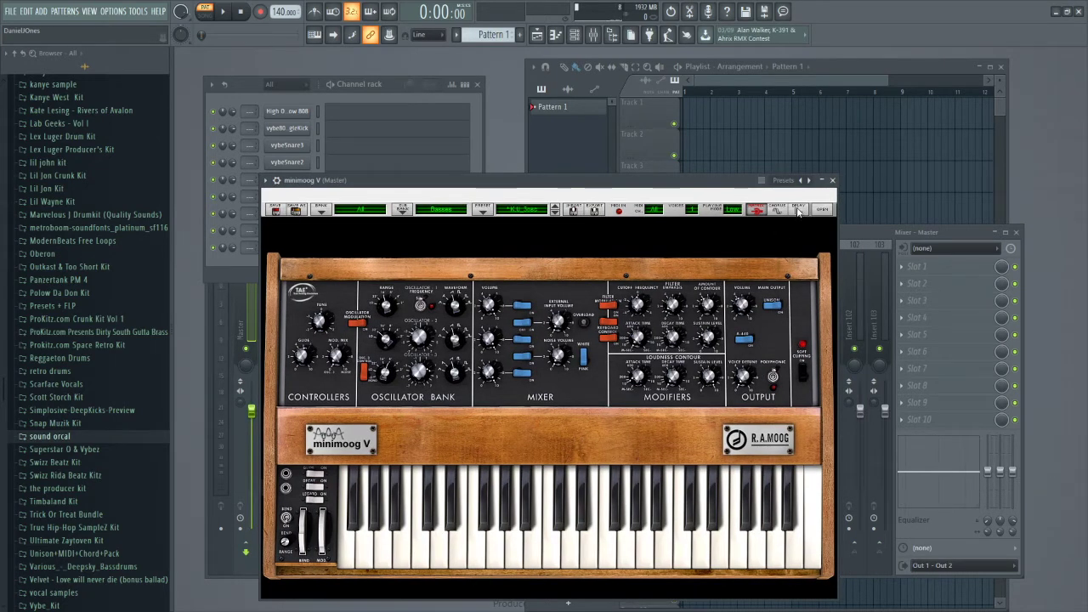
pyautogui.click(832, 181)
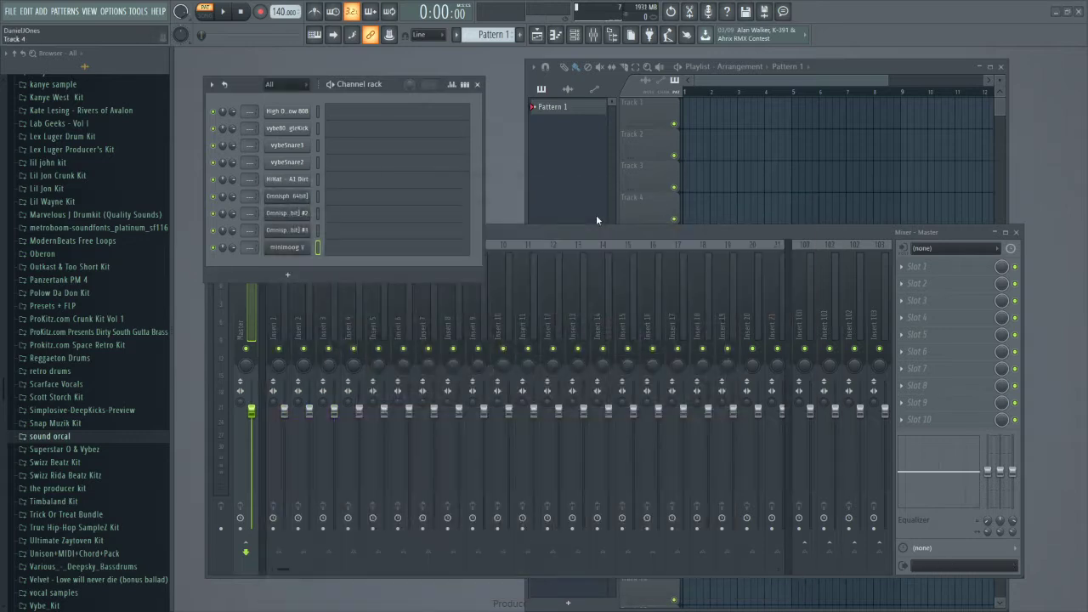
# - Add an Xpand!2_x64 instrument channel below the minimoog V
pyautogui.click(293, 277)
pyautogui.click(353, 526)
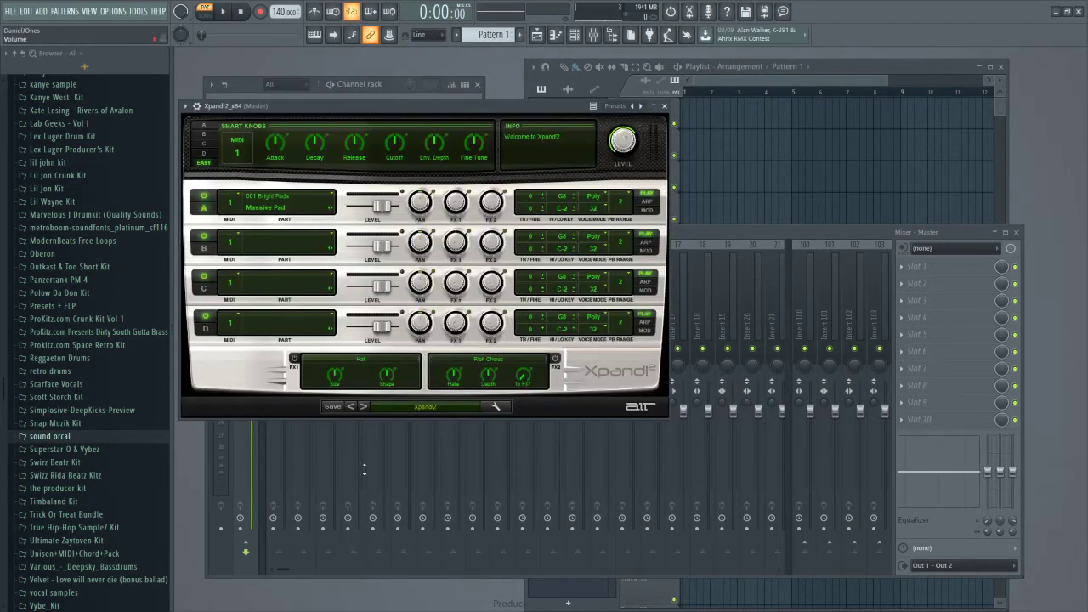
# - Add a Hades Cannon instrument channel below the Xpand!2_x64 and close its plugin window
pyautogui.click(663, 106)
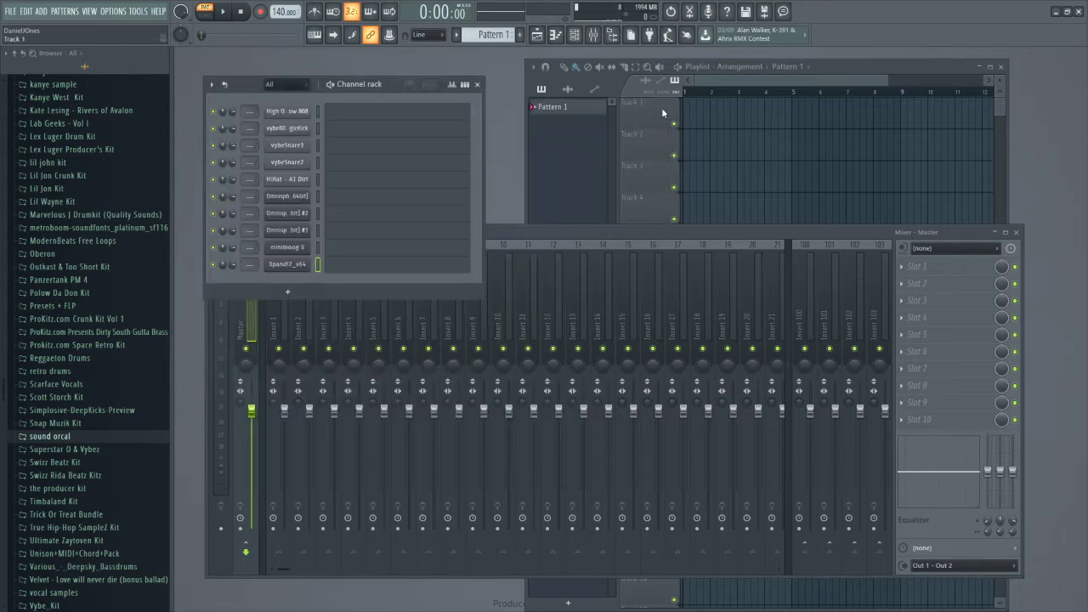
pyautogui.click(287, 292)
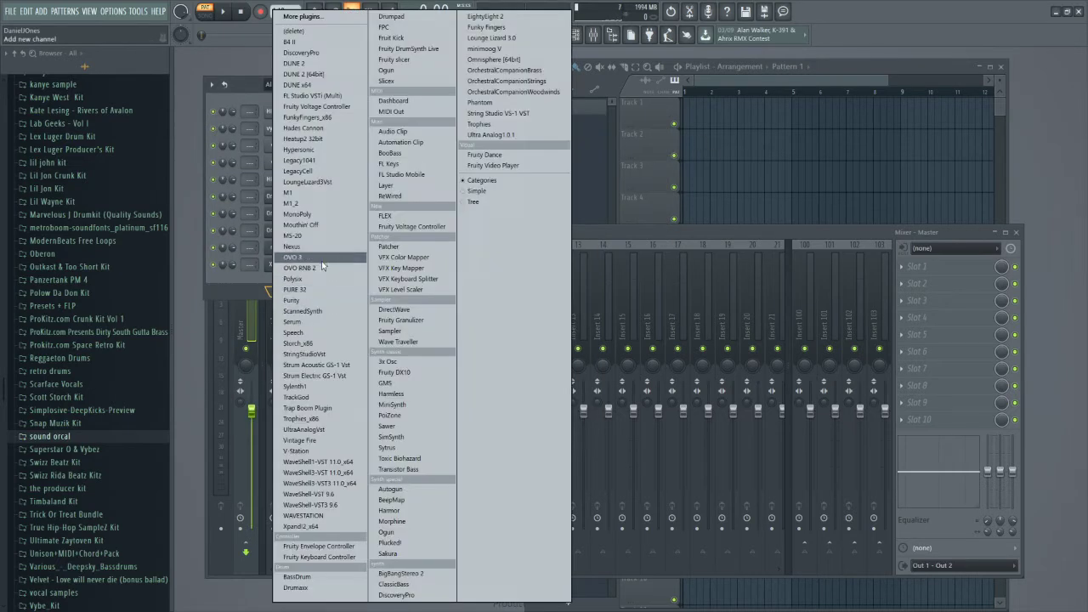
pyautogui.click(317, 129)
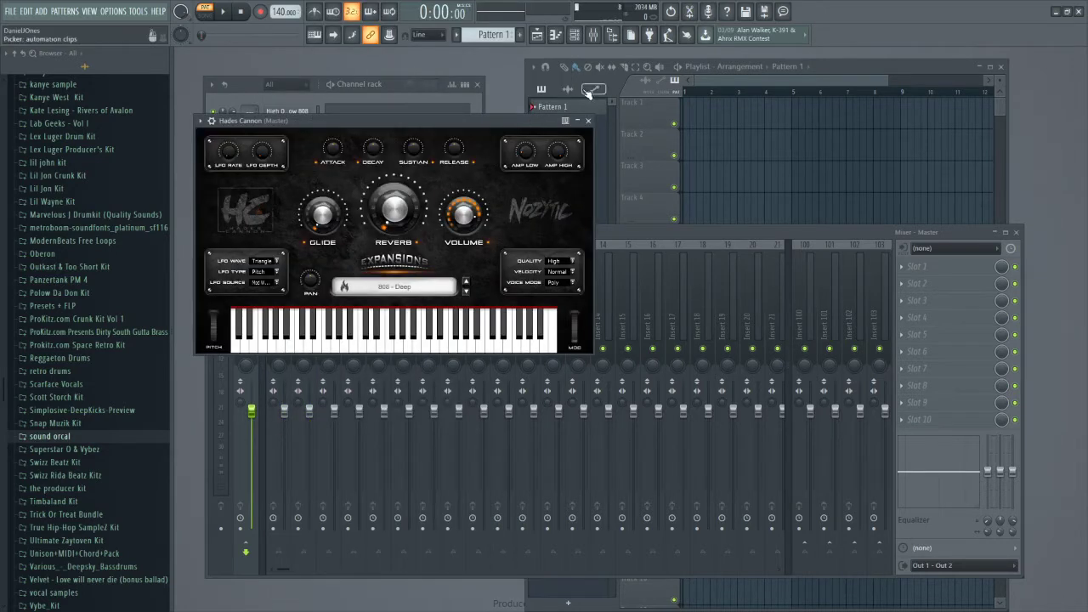
pyautogui.click(587, 119)
# - Add an EightyEight 2 instrument channel below Hades Cannon and close its plugin window
pyautogui.click(288, 308)
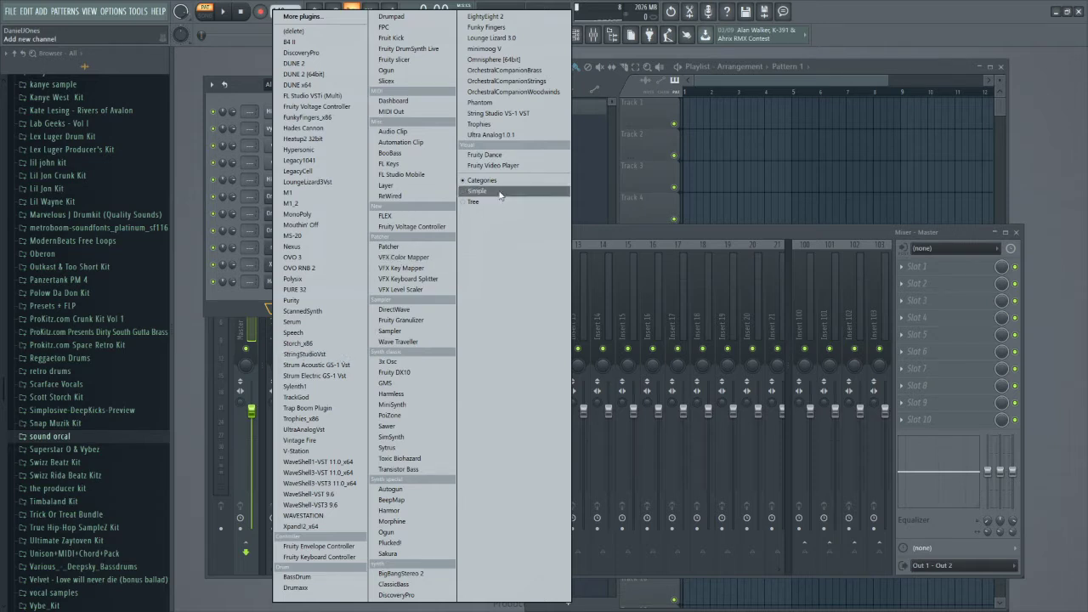
pyautogui.click(501, 17)
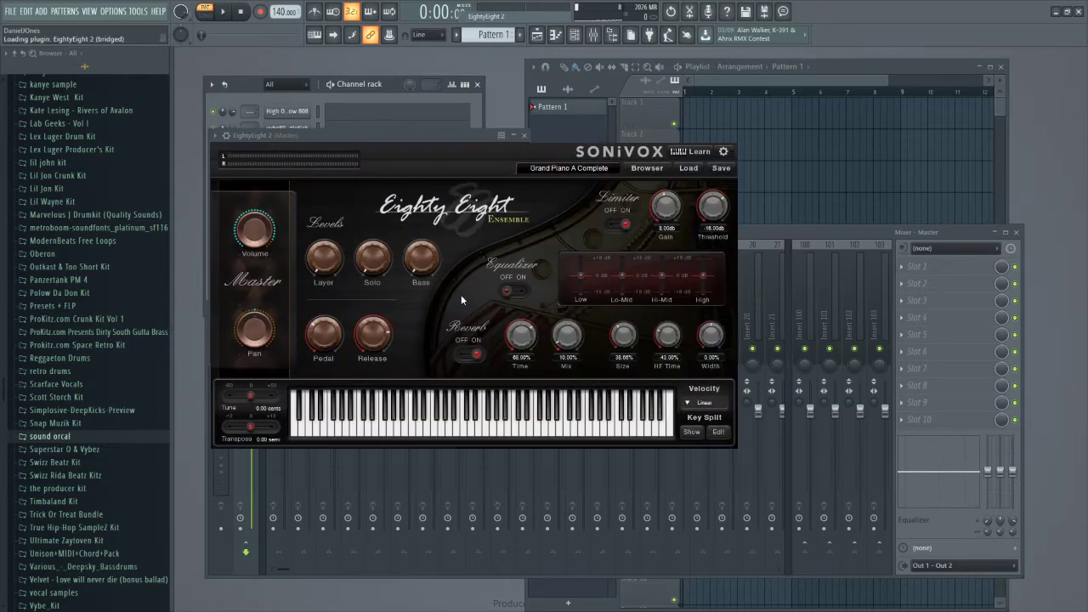
pyautogui.moveTo(563, 133); pyautogui.dragTo(566, 174)
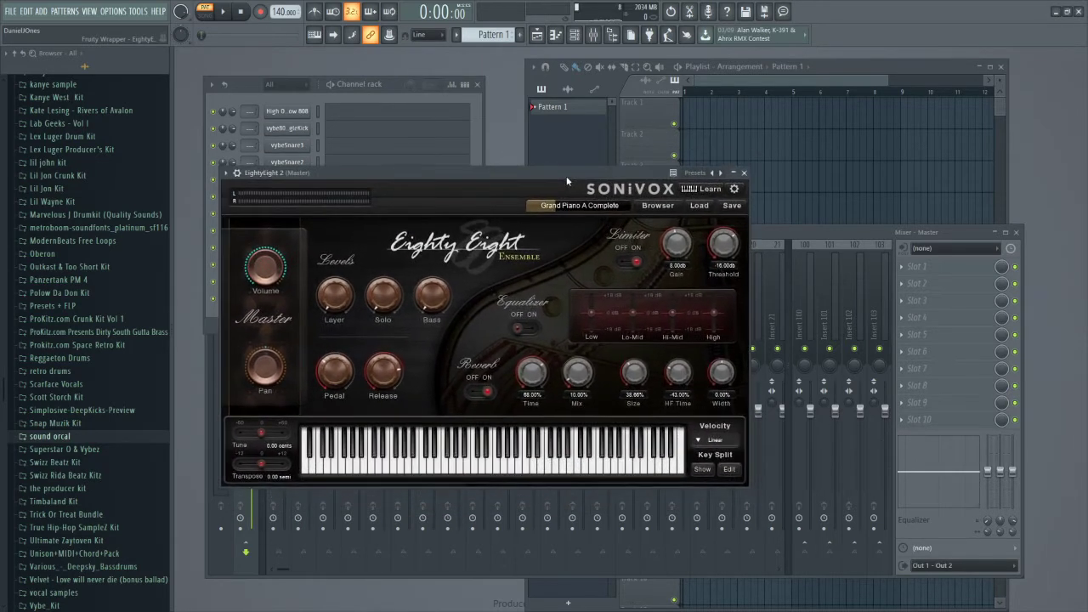
pyautogui.click(744, 173)
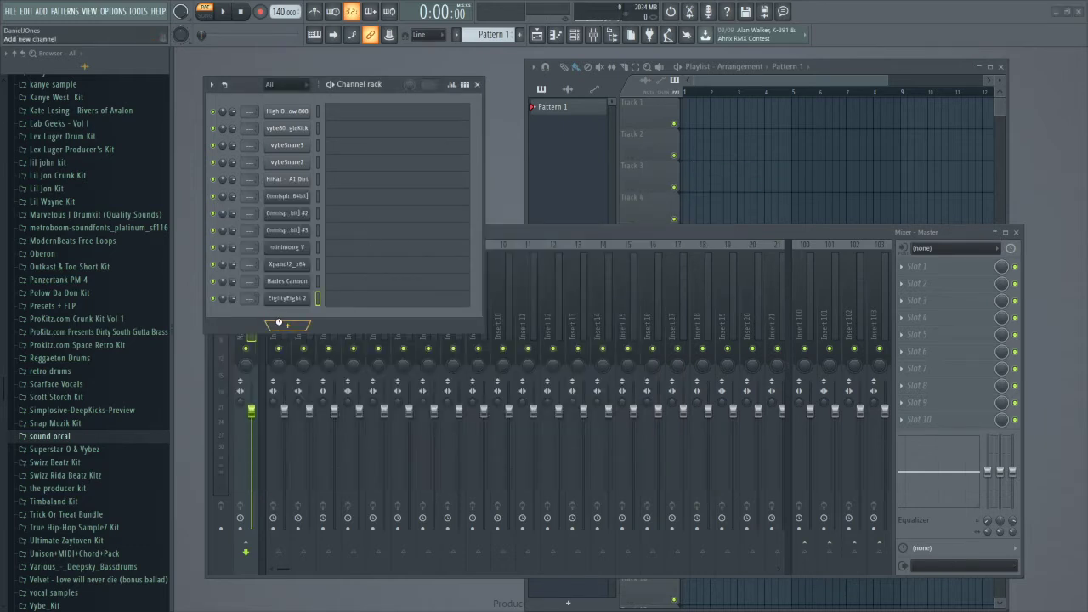
# - Add an OVO RNB 2 instrument channel below EightyEight 2 and close its plugin window
pyautogui.click(282, 325)
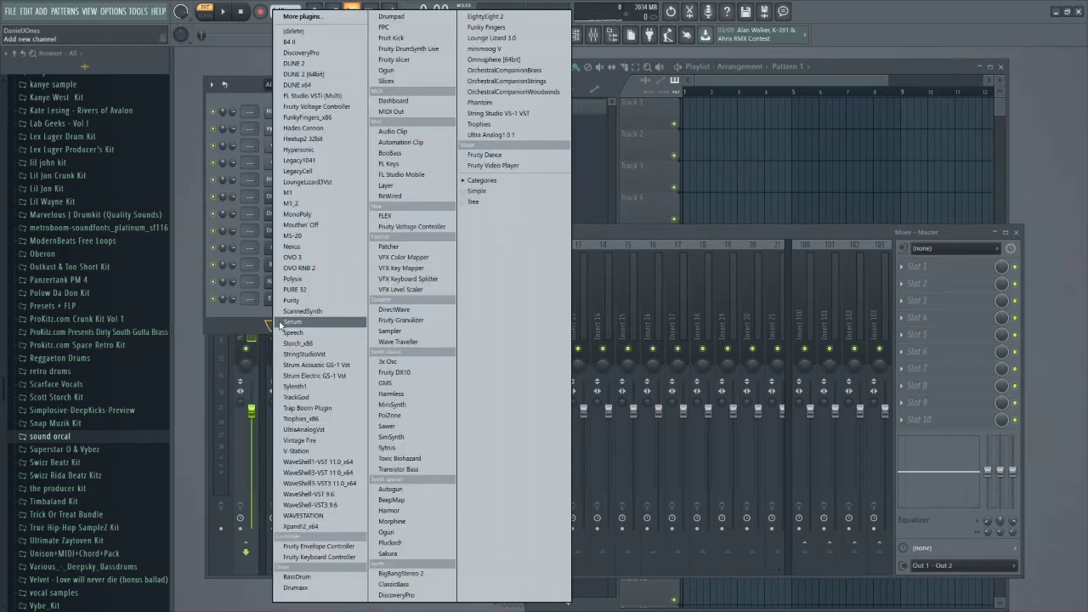
pyautogui.click(353, 272)
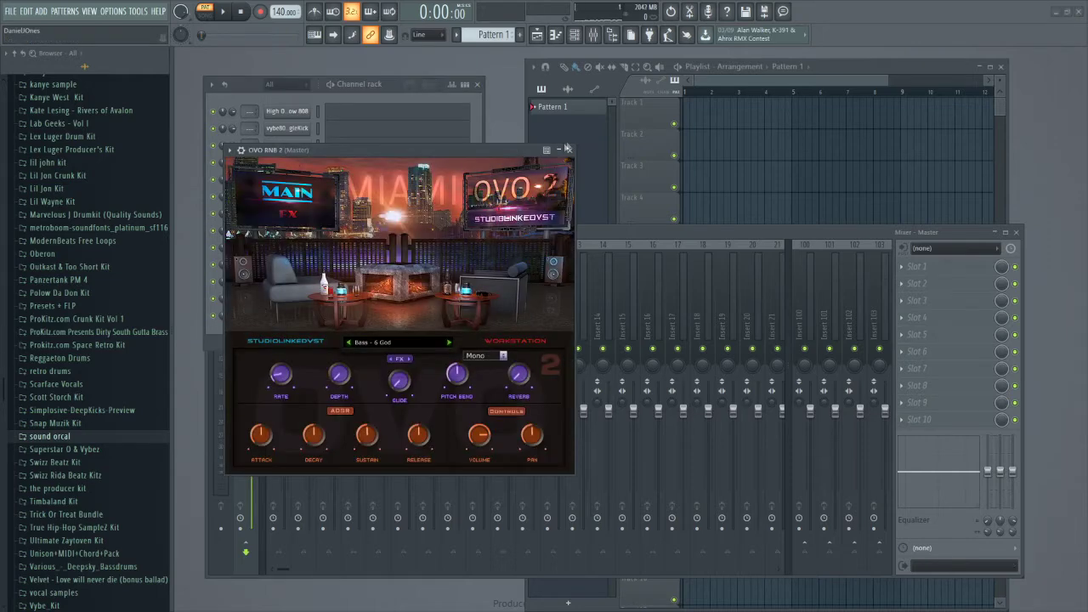
pyautogui.click(569, 150)
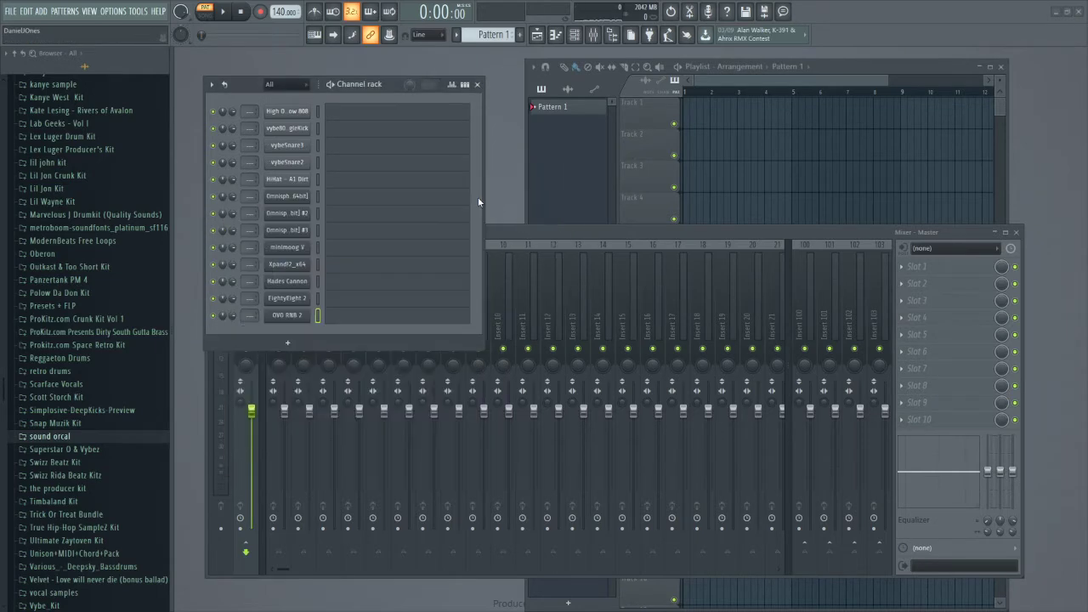
# - Add a Trophies_x86 instrument channel at the end of the channel rack and close its plugin window
pyautogui.click(283, 346)
pyautogui.click(308, 419)
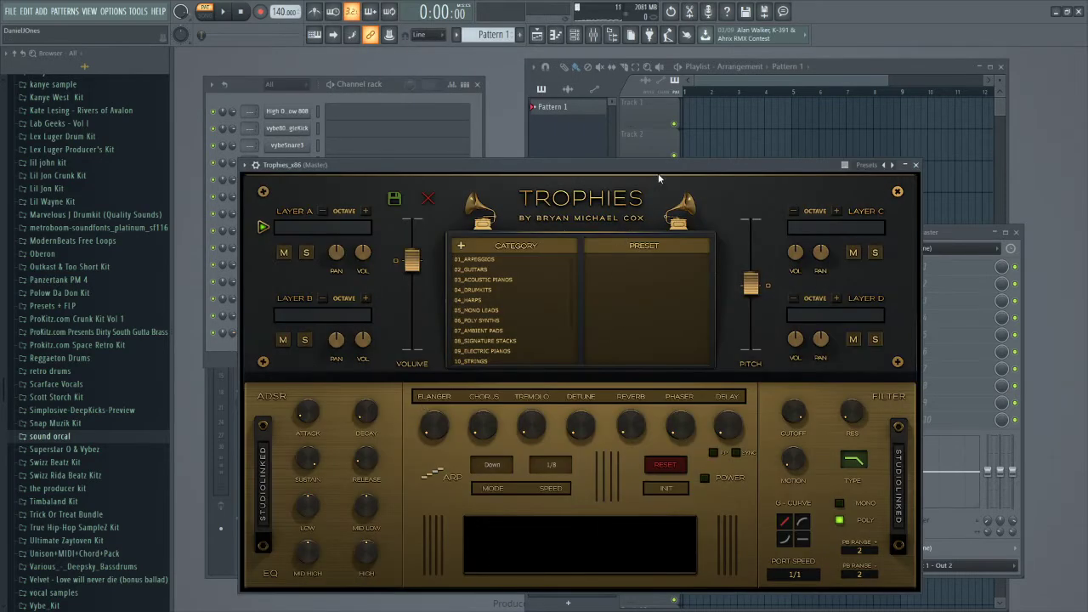
pyautogui.moveTo(657, 173); pyautogui.dragTo(644, 159)
pyautogui.click(900, 154)
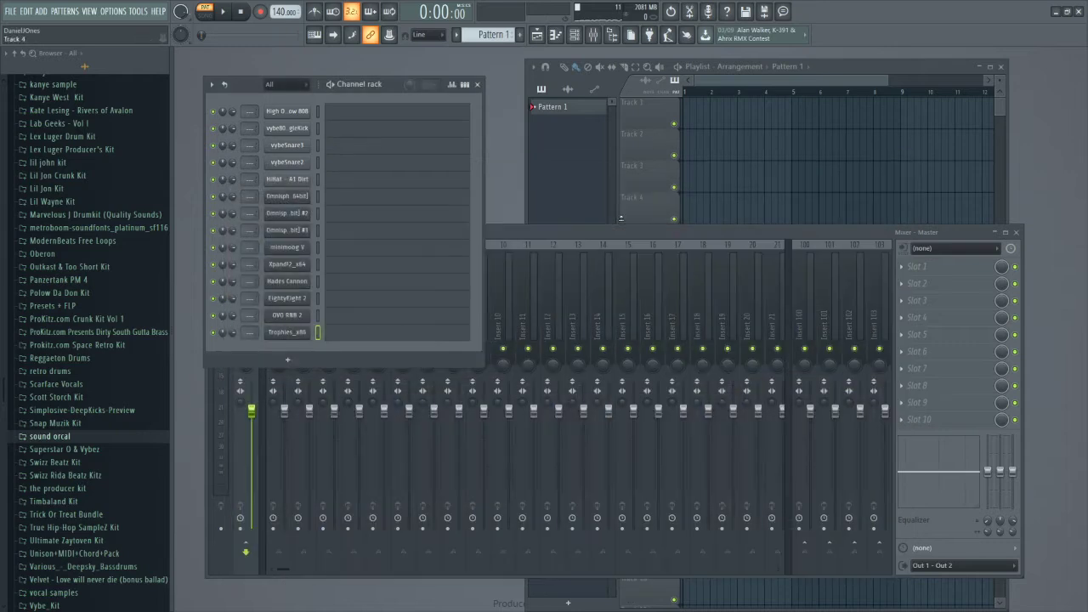
# - Change the color of the High On the Low 808 channel to yellow-green
pyautogui.click(318, 116)
pyautogui.rightClick(295, 116)
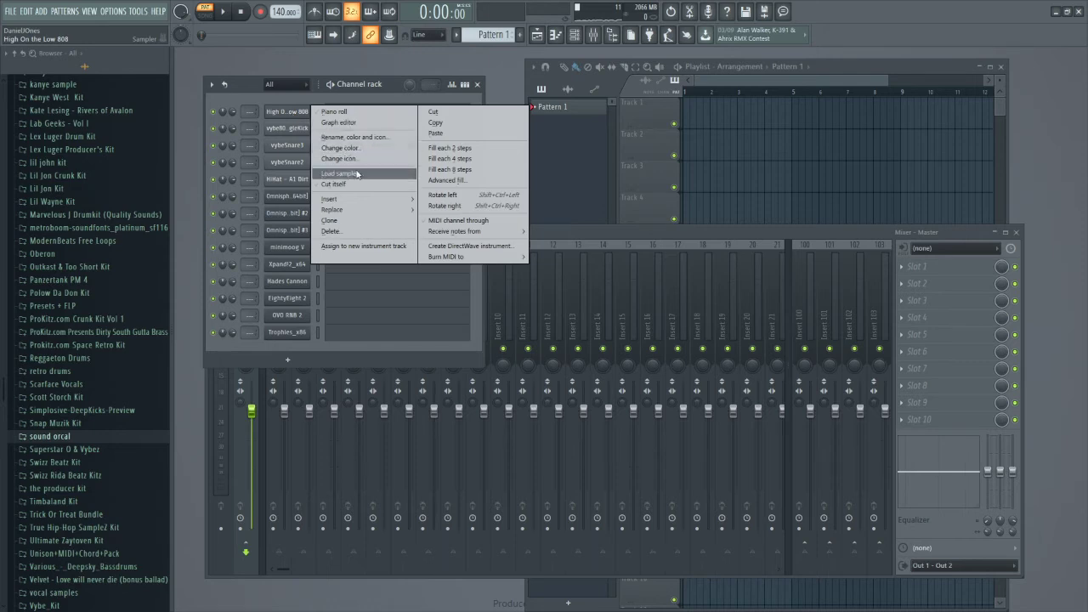
pyautogui.click(357, 148)
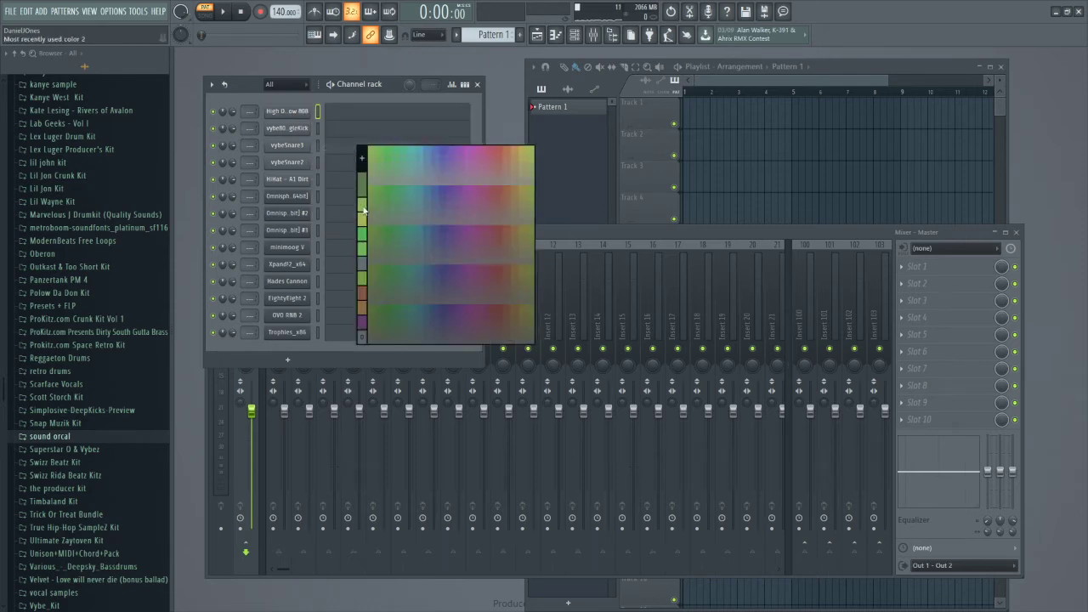
pyautogui.click(372, 150)
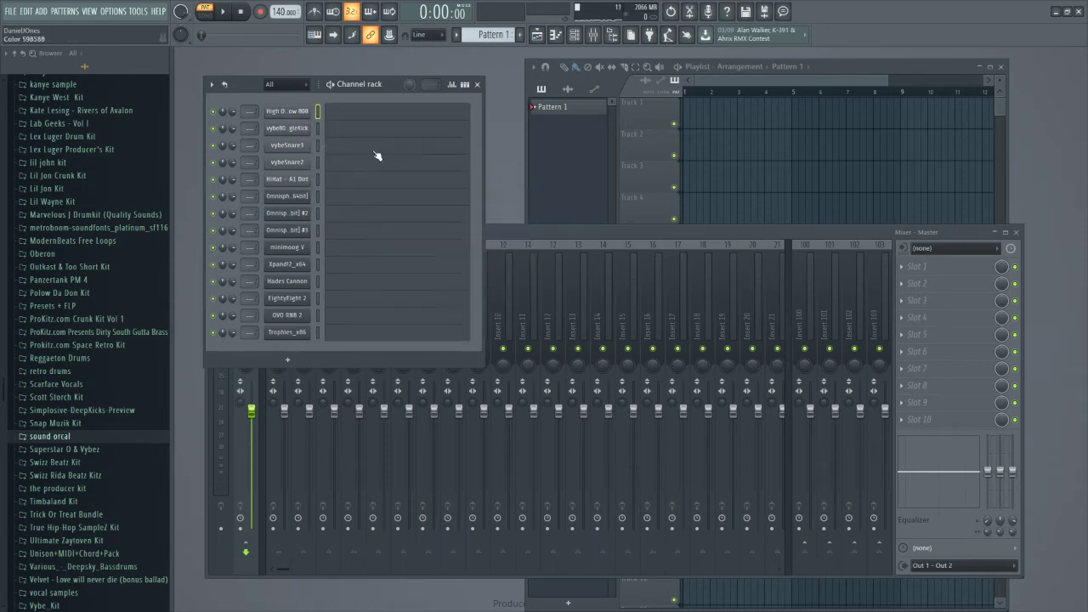
# - Change the color of the vybe809SingleKick channel to light green, keeping its name
pyautogui.rightClick(312, 134)
pyautogui.click(337, 162)
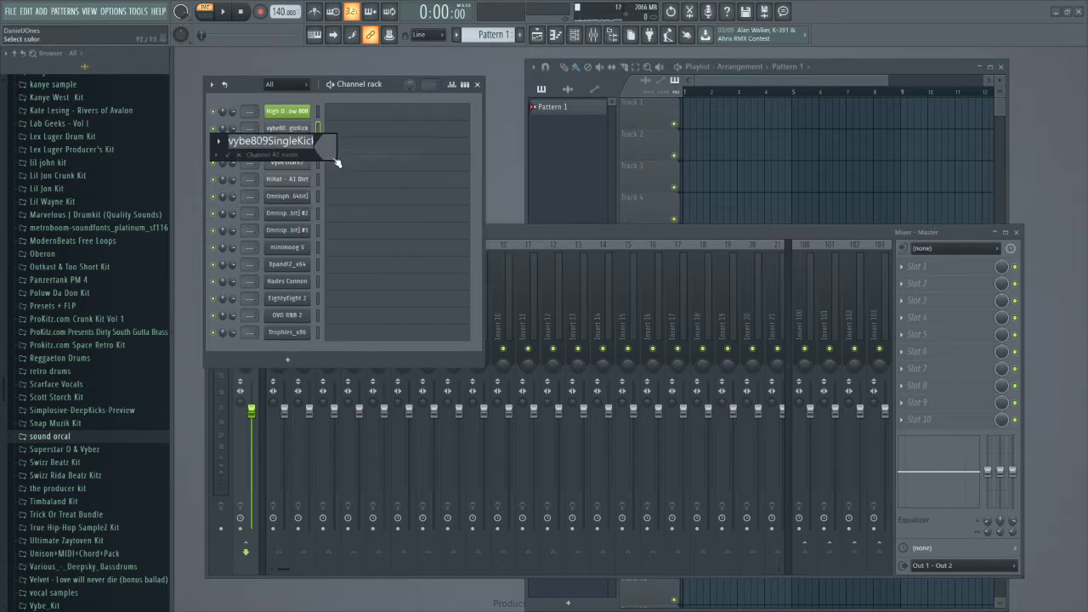
pyautogui.click(324, 148)
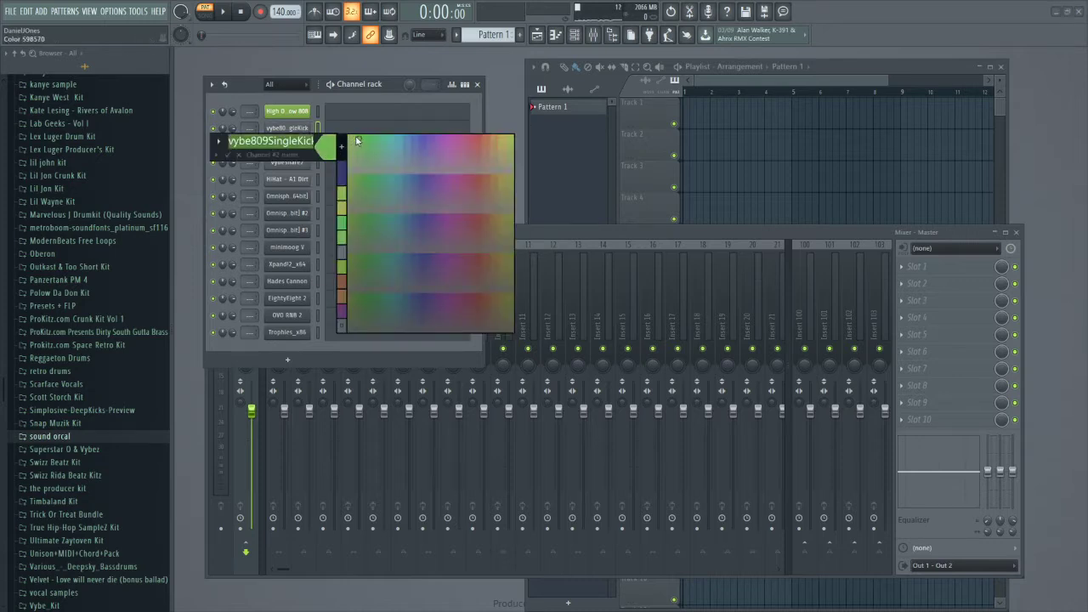
pyautogui.click(360, 138)
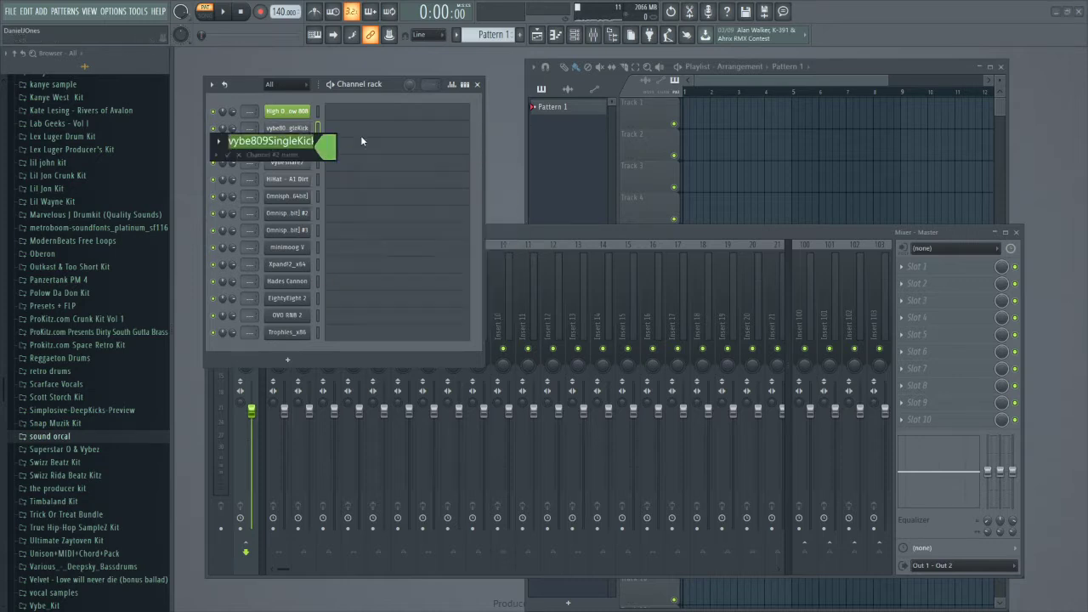
pyautogui.click(233, 162)
# - Change the color of the vybeSnare3 channel to green
pyautogui.rightClick(293, 153)
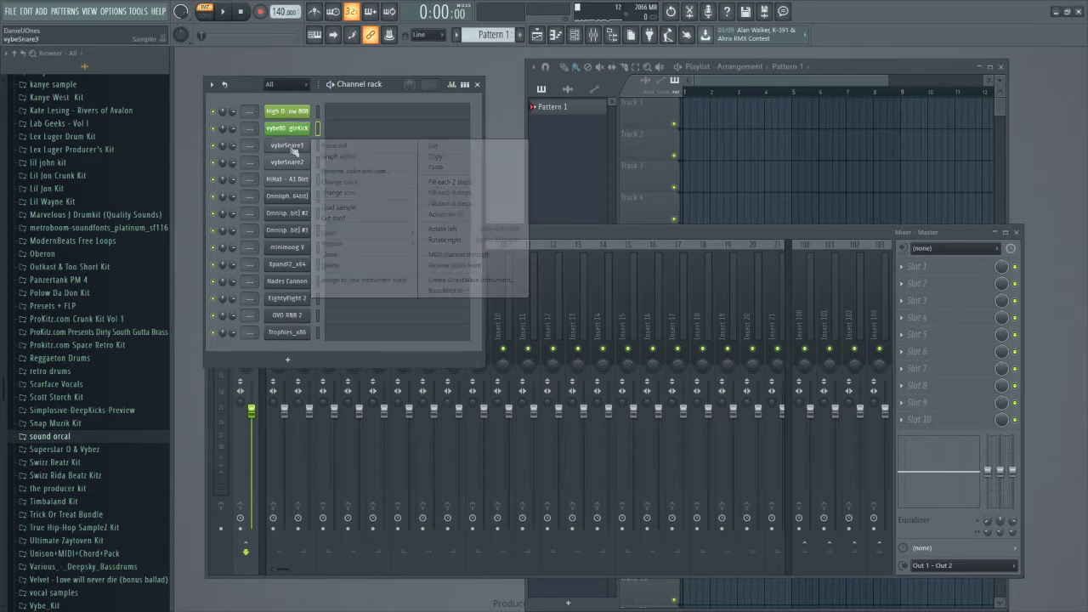
pyautogui.click(342, 182)
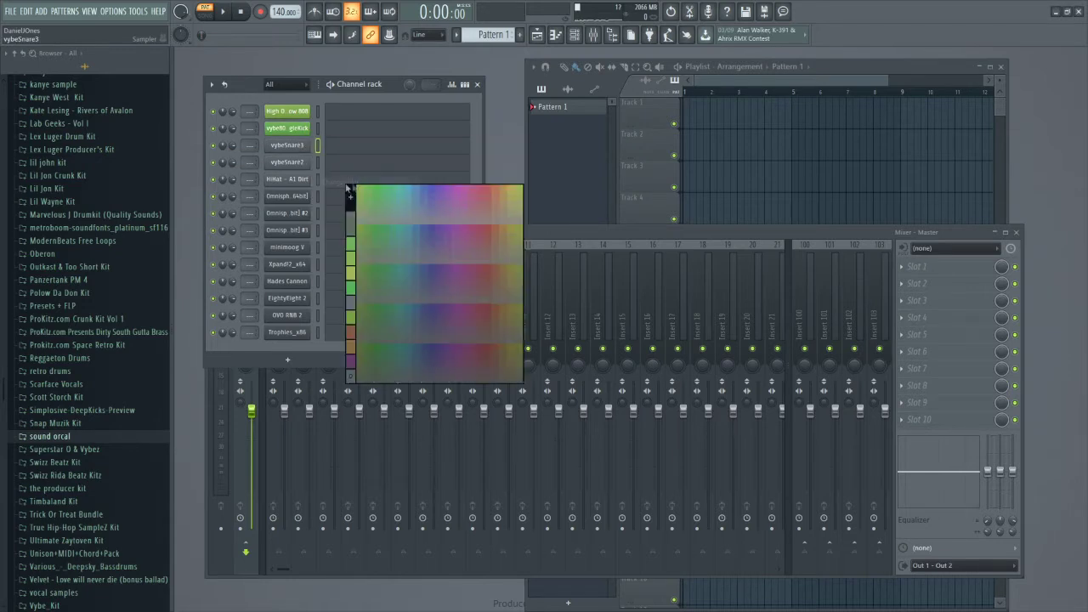
pyautogui.click(374, 196)
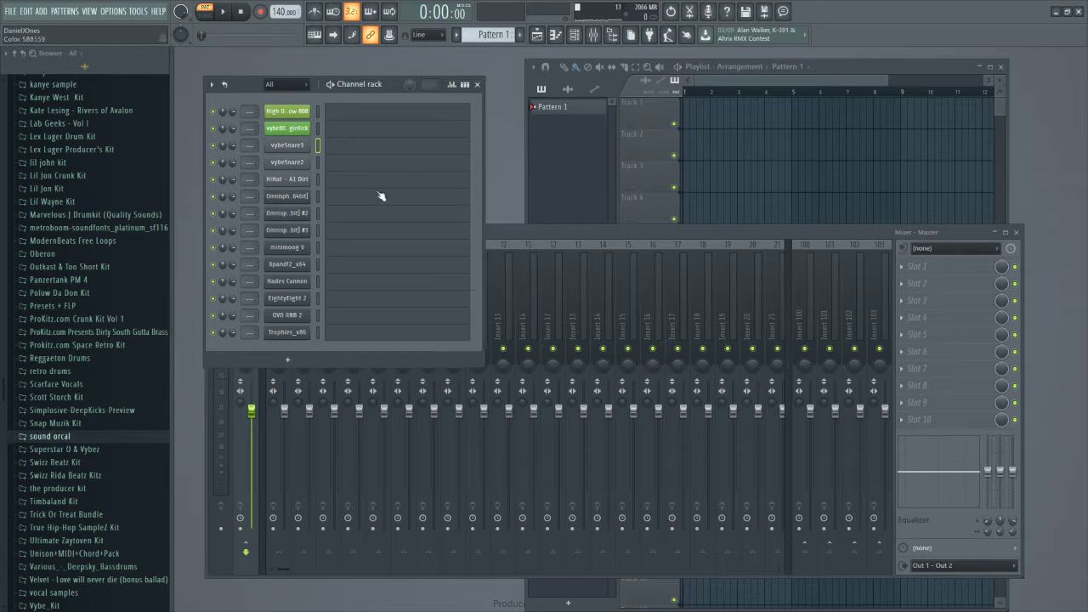
# - Change the color of the vybeSnare2 channel to a slightly bluish green, keeping its name
pyautogui.rightClick(295, 163)
pyautogui.click(338, 189)
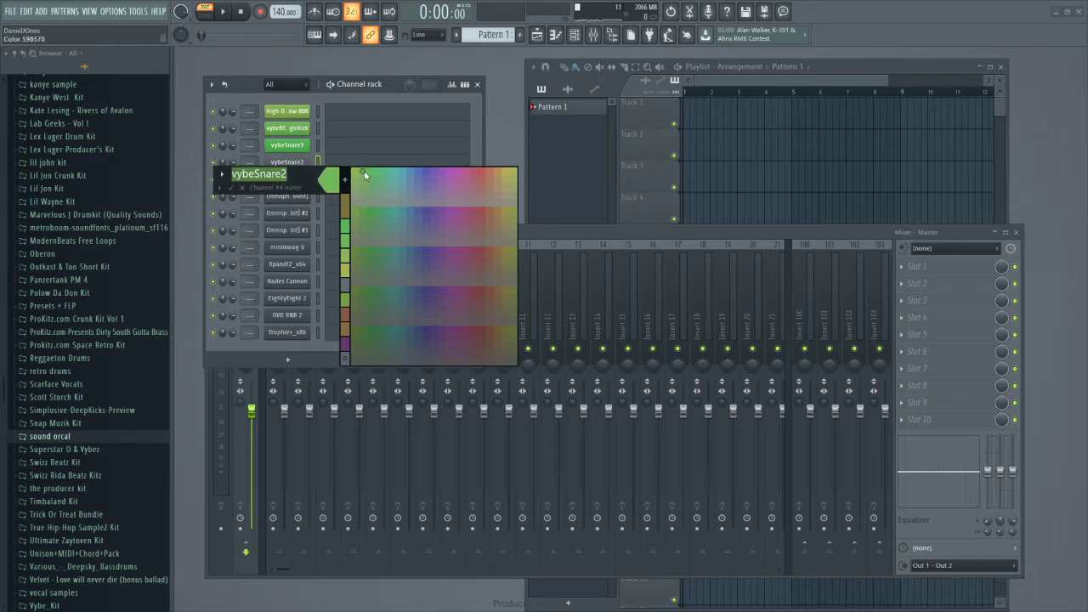
pyautogui.click(377, 176)
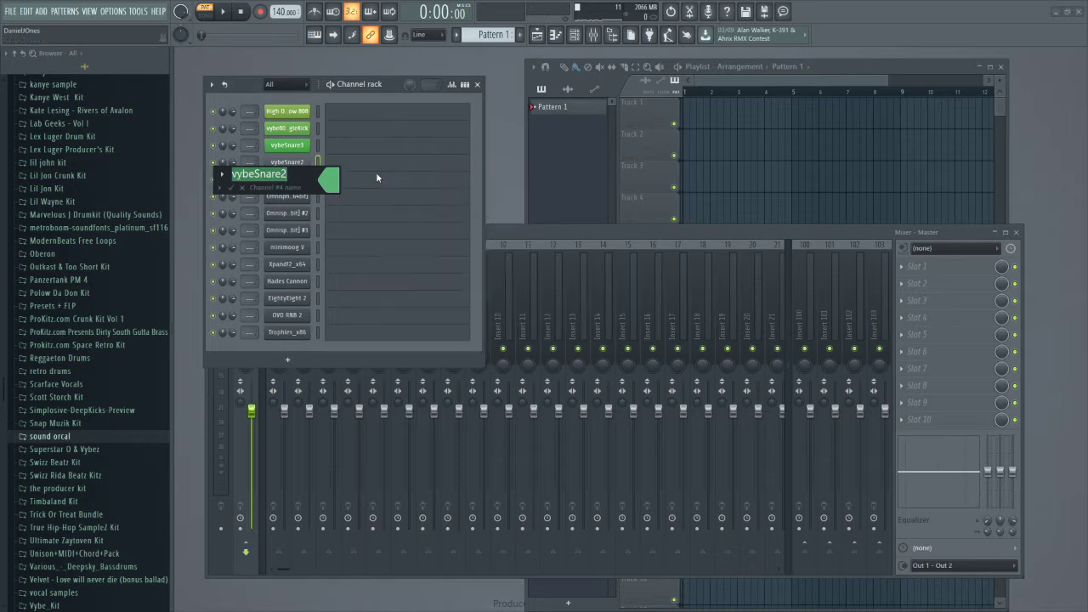
pyautogui.click(219, 188)
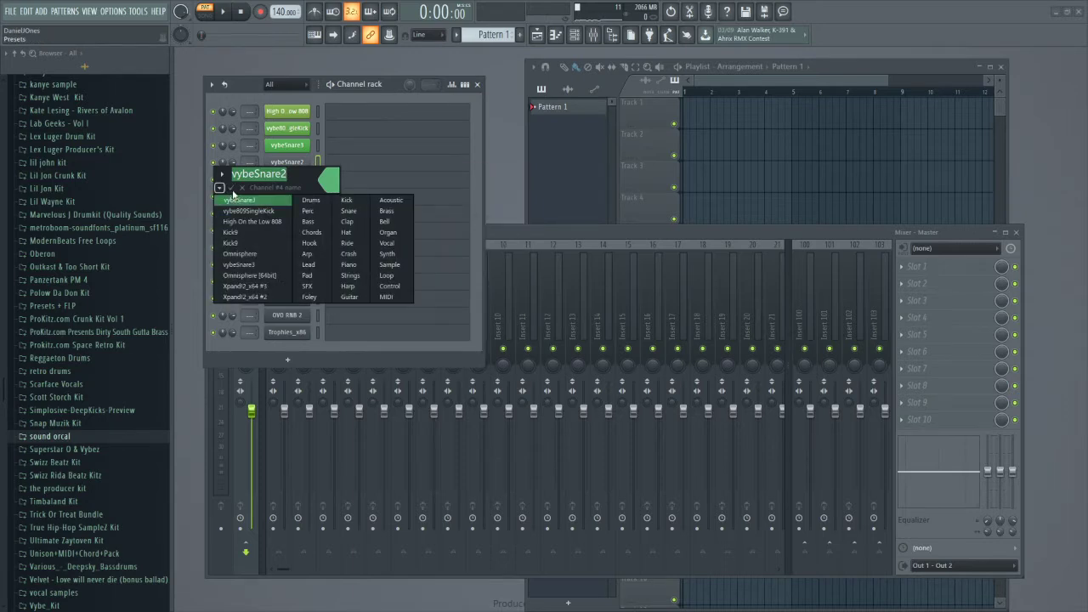
pyautogui.click(232, 188)
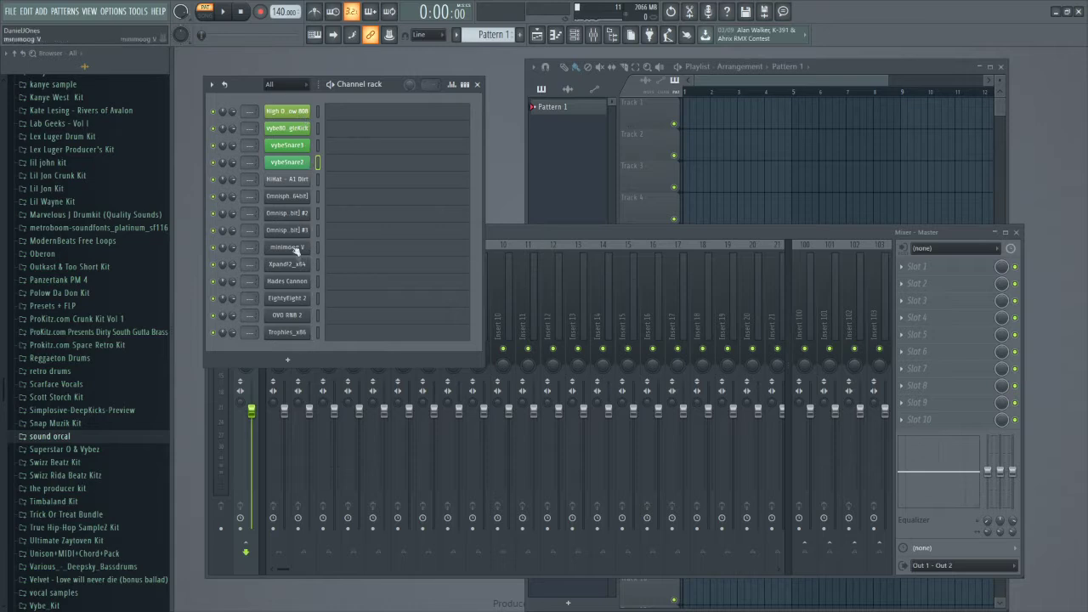
# - Change the color of the HiHat - A1 Dirt channel to teal green
pyautogui.rightClick(298, 180)
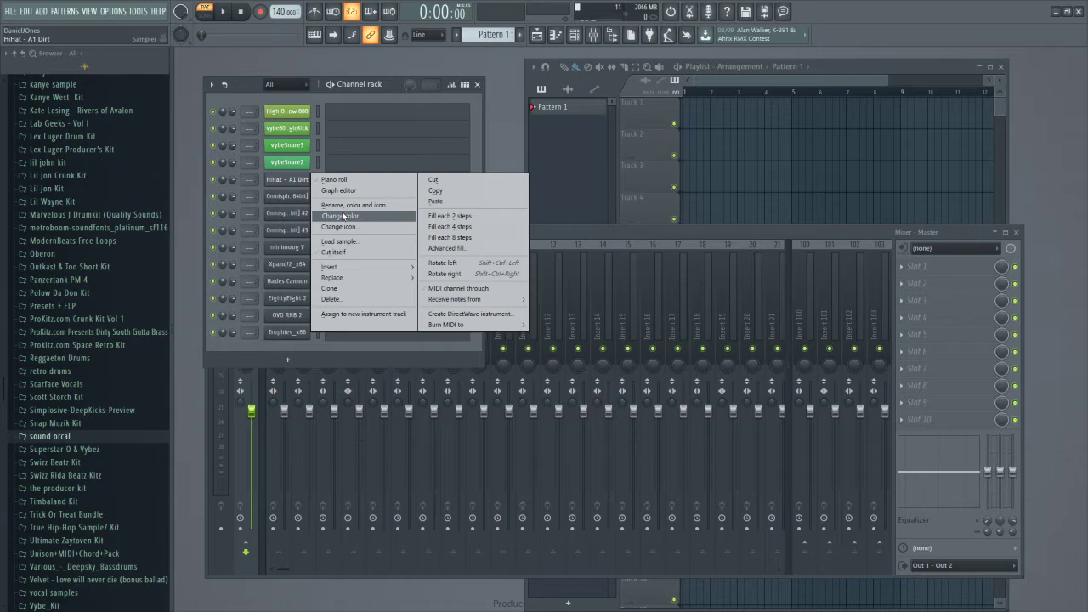
pyautogui.click(360, 218)
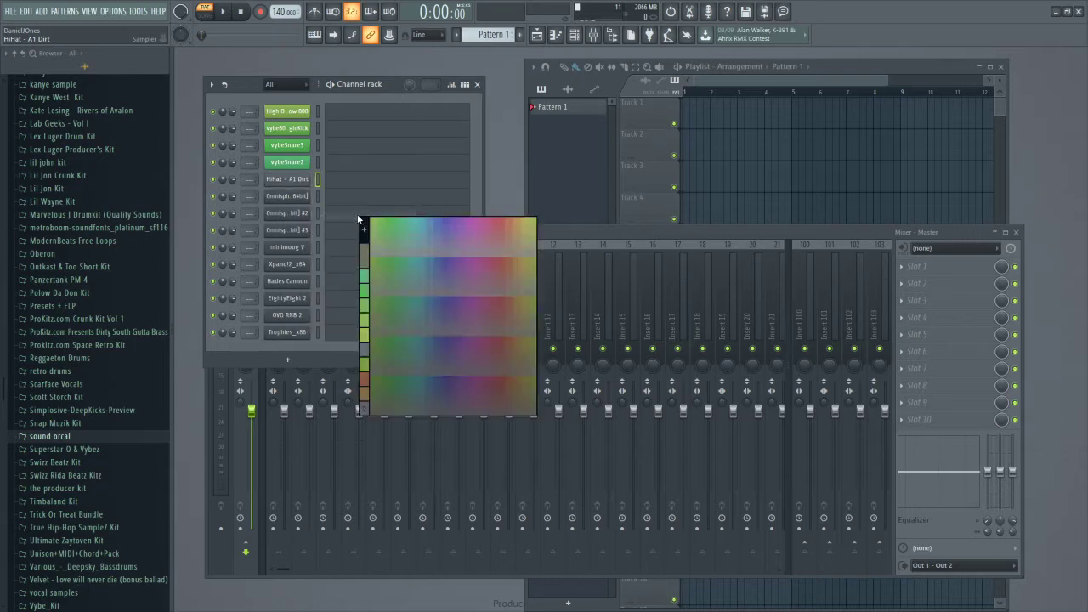
pyautogui.click(403, 221)
# - Change the color of the first Omnisphere [64bit] channel to teal, keeping its name
pyautogui.rightClick(304, 208)
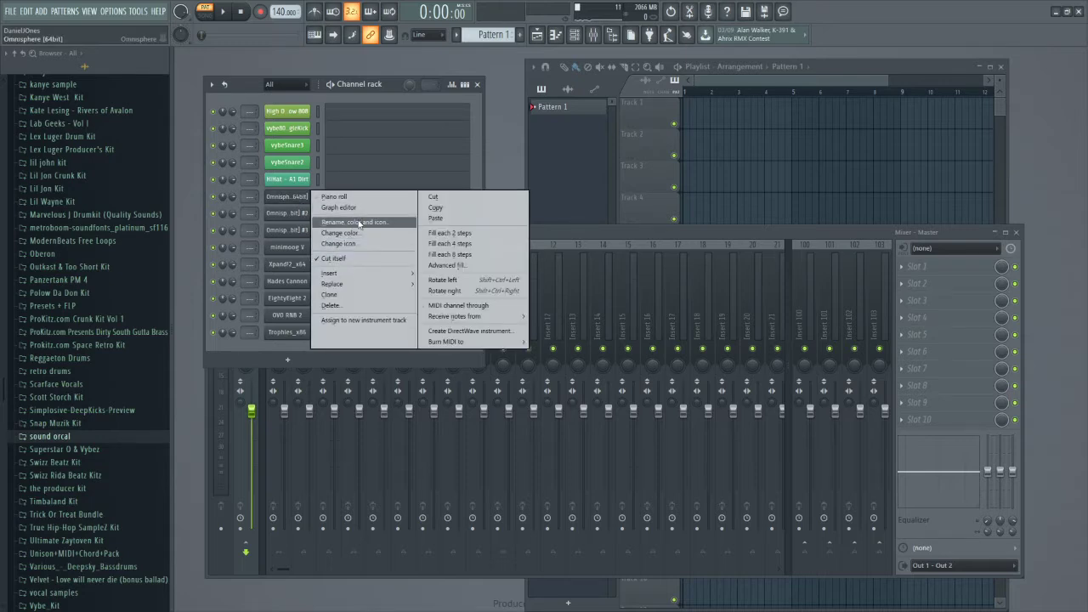
pyautogui.click(360, 223)
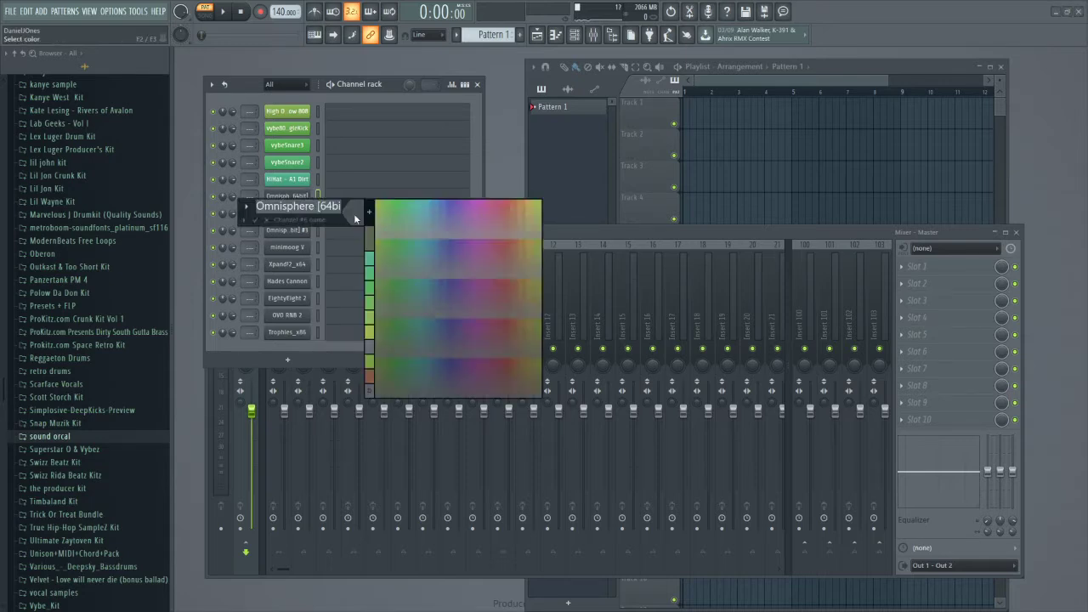
pyautogui.click(388, 204)
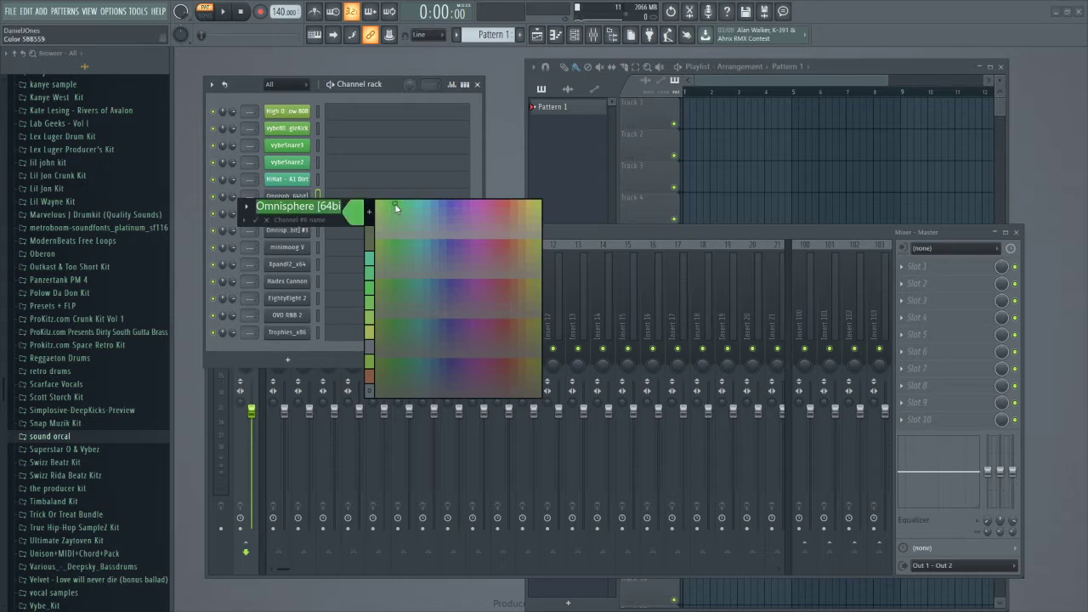
pyautogui.click(410, 207)
pyautogui.click(255, 221)
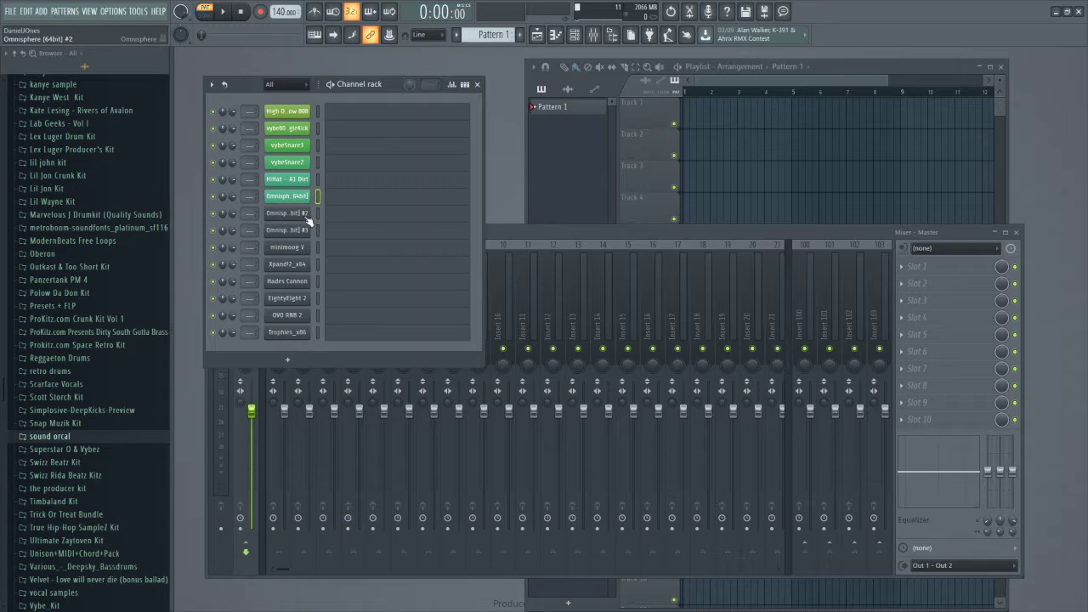
# - Color the Omnisphere [64bit] #2 channel blue-teal and the Omnisphere [64bit] #3 channel light blue
pyautogui.rightClick(307, 214)
pyautogui.click(340, 250)
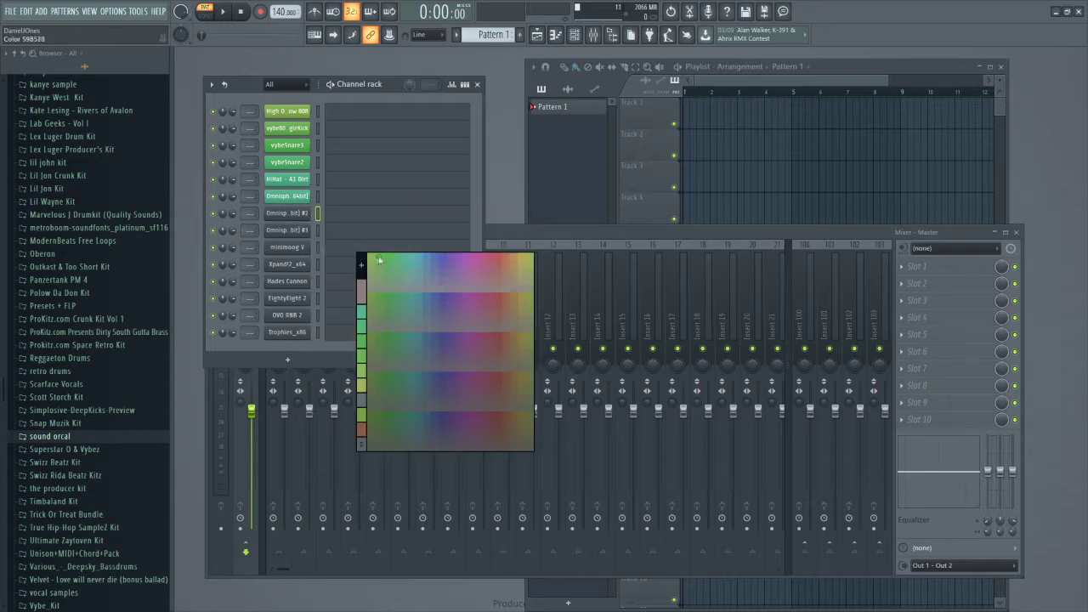
pyautogui.click(403, 257)
pyautogui.rightClick(281, 231)
pyautogui.click(340, 267)
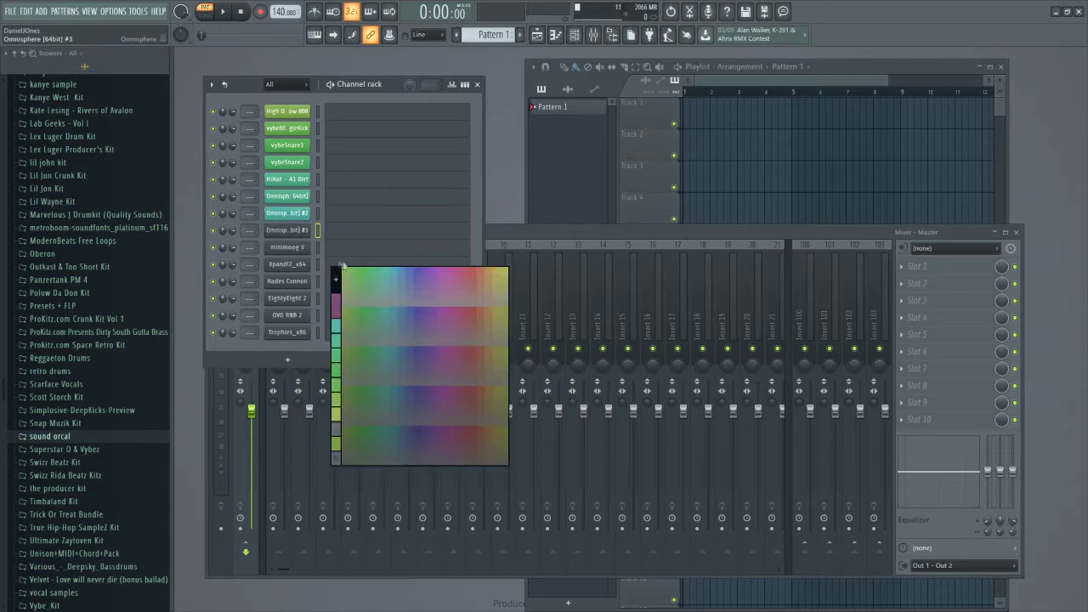
pyautogui.click(393, 276)
# - Change the color of the minimoog V channel to light blue
pyautogui.rightClick(293, 248)
pyautogui.click(340, 283)
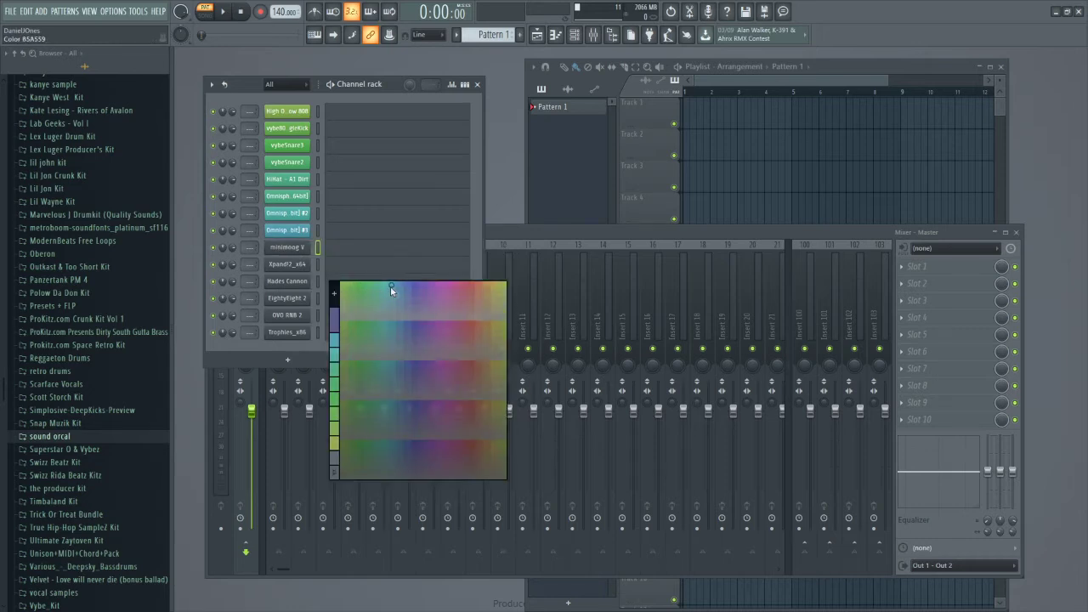
pyautogui.click(388, 288)
# - Color the Xpand!2_x64 channel blue and the Hades Cannon channel indigo blue
pyautogui.rightClick(289, 265)
pyautogui.click(345, 305)
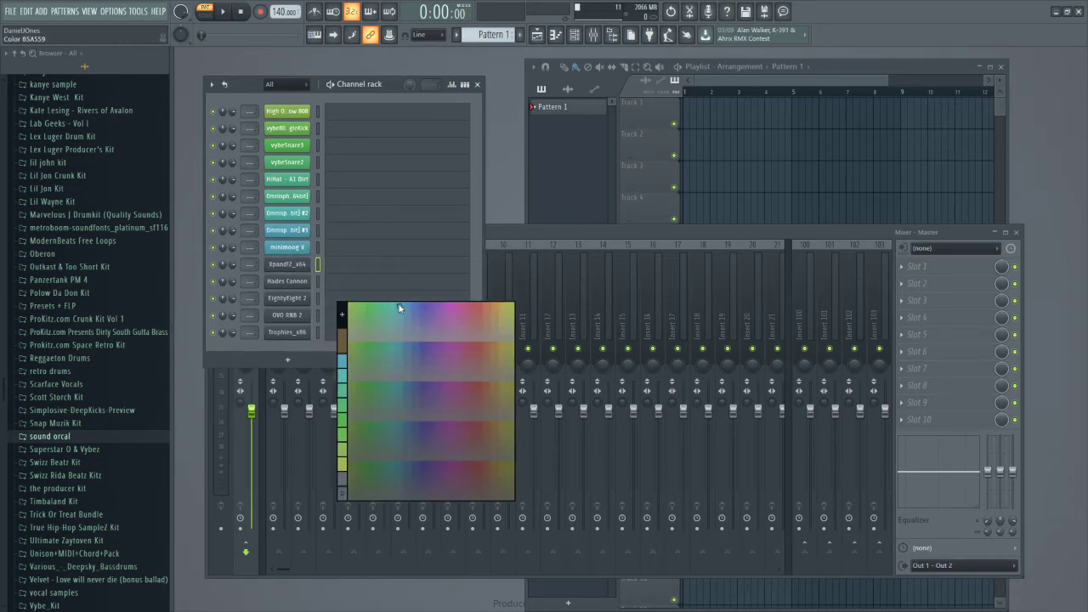
pyautogui.click(397, 306)
pyautogui.rightClick(287, 281)
pyautogui.click(344, 319)
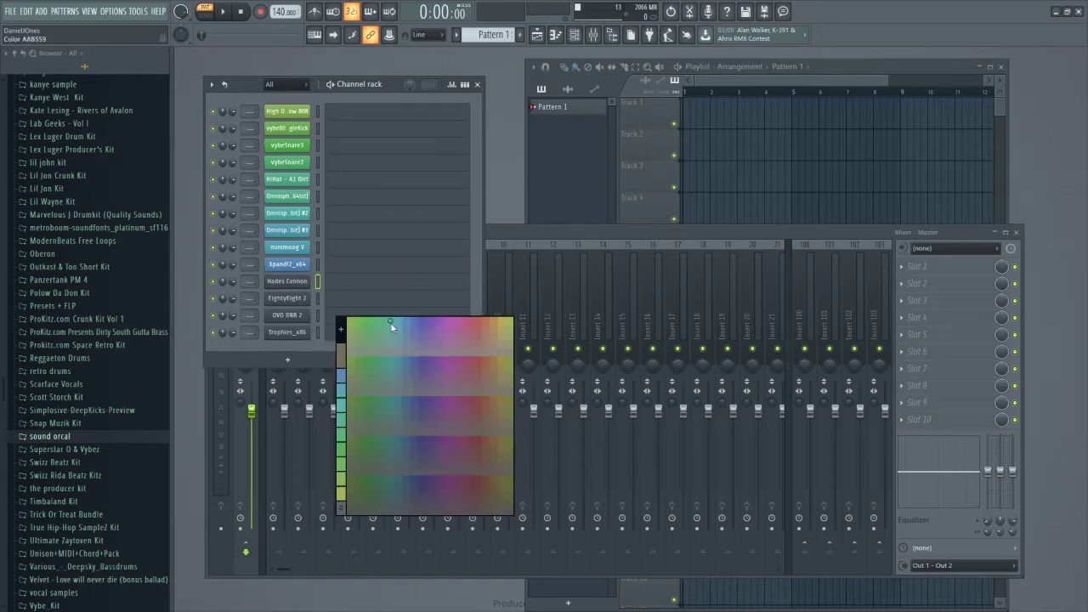
pyautogui.click(407, 320)
# - Color the EightyEight 2 channel blue-violet and the OVO RNB 2 channel purple
pyautogui.rightClick(287, 297)
pyautogui.click(370, 340)
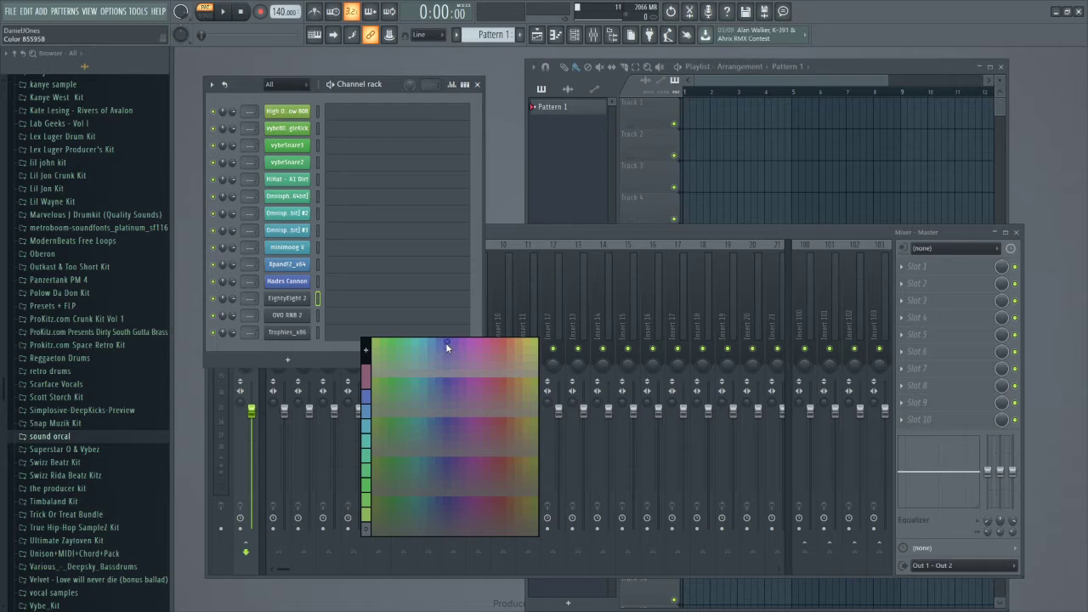
pyautogui.click(446, 342)
pyautogui.rightClick(288, 314)
pyautogui.click(367, 355)
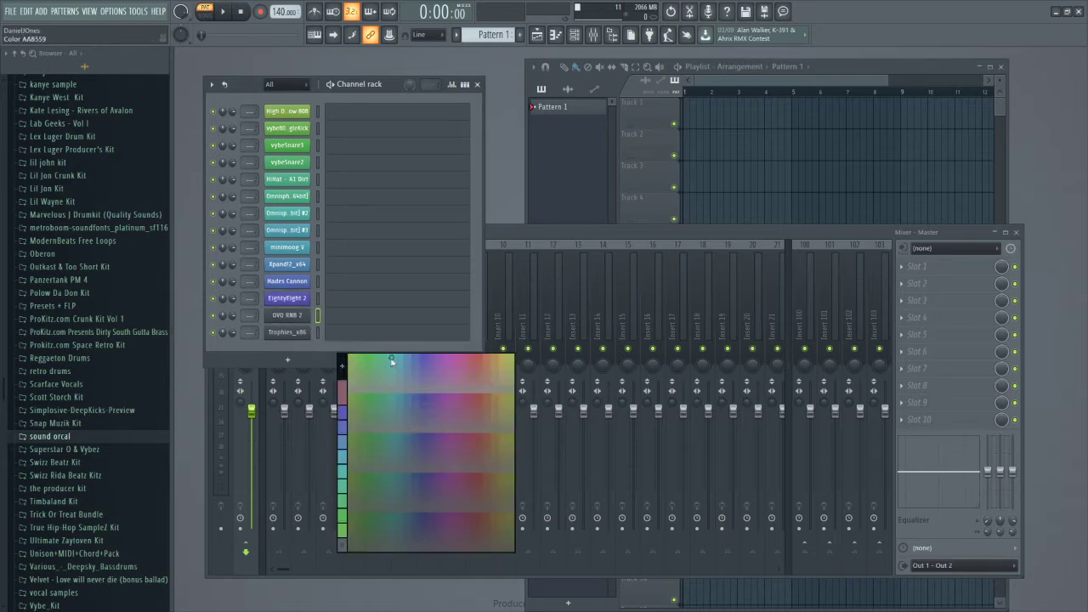
pyautogui.click(430, 361)
# - Change the color of the Trophies_x86 channel to magenta-purple, keeping its name
pyautogui.rightClick(287, 331)
pyautogui.click(343, 344)
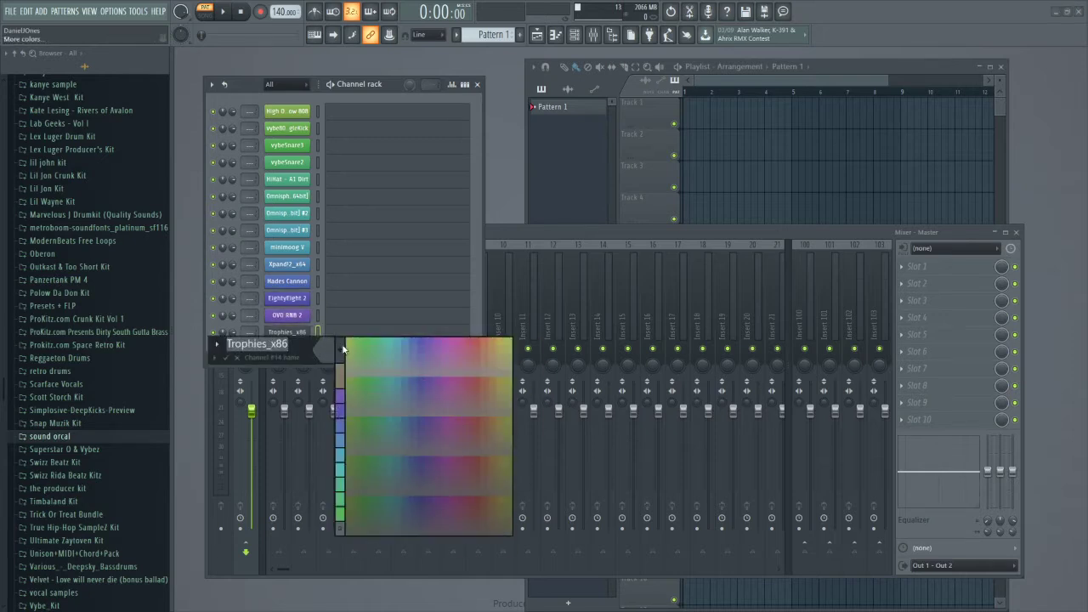
pyautogui.click(435, 343)
pyautogui.click(223, 355)
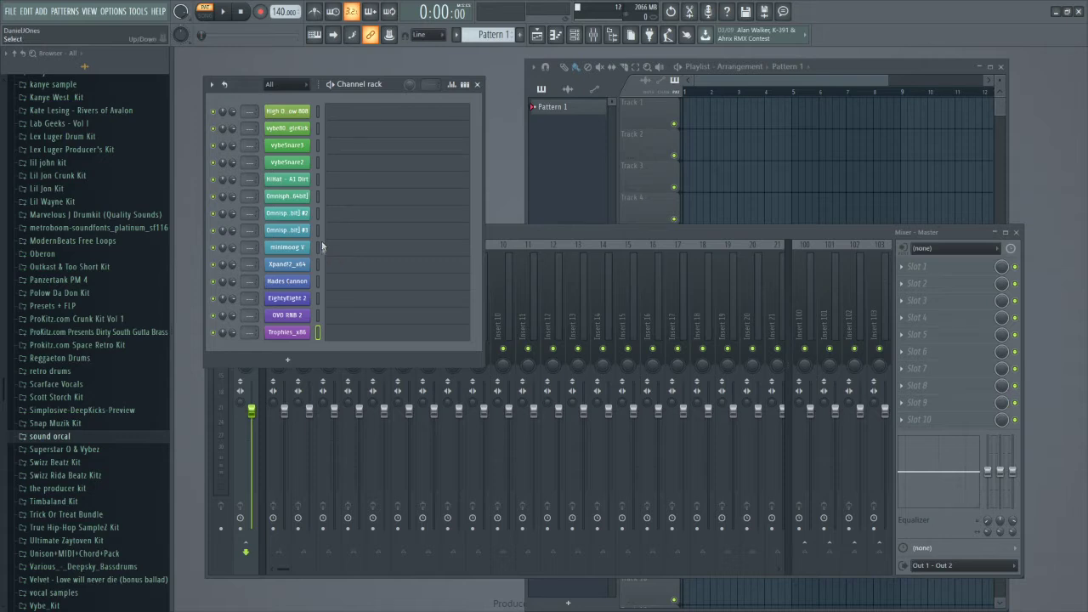
# - Select all channels in the channel rack and route them to their own mixer tracks, 1 to 14
pyautogui.moveTo(317, 112); pyautogui.dragTo(318, 332)
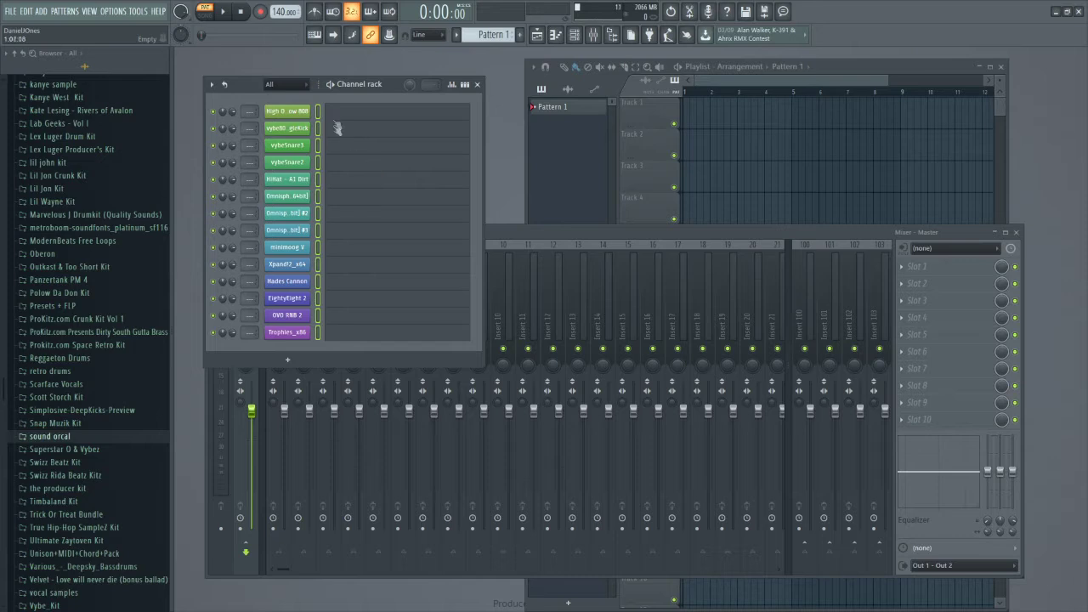
pyautogui.click(317, 161)
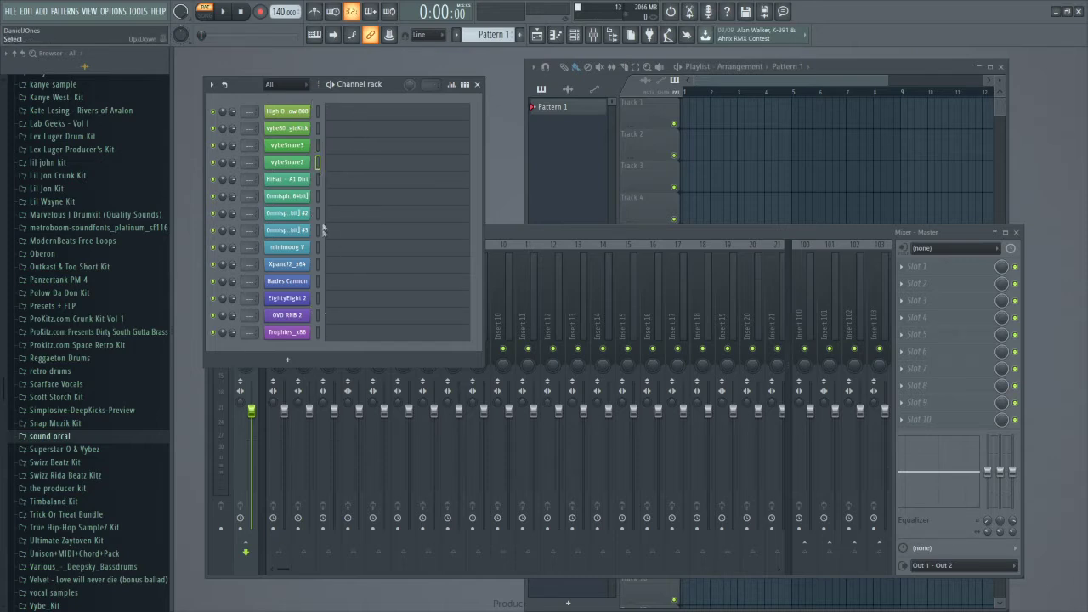
pyautogui.click(320, 146)
pyautogui.hotkey('ctrl', 'a')
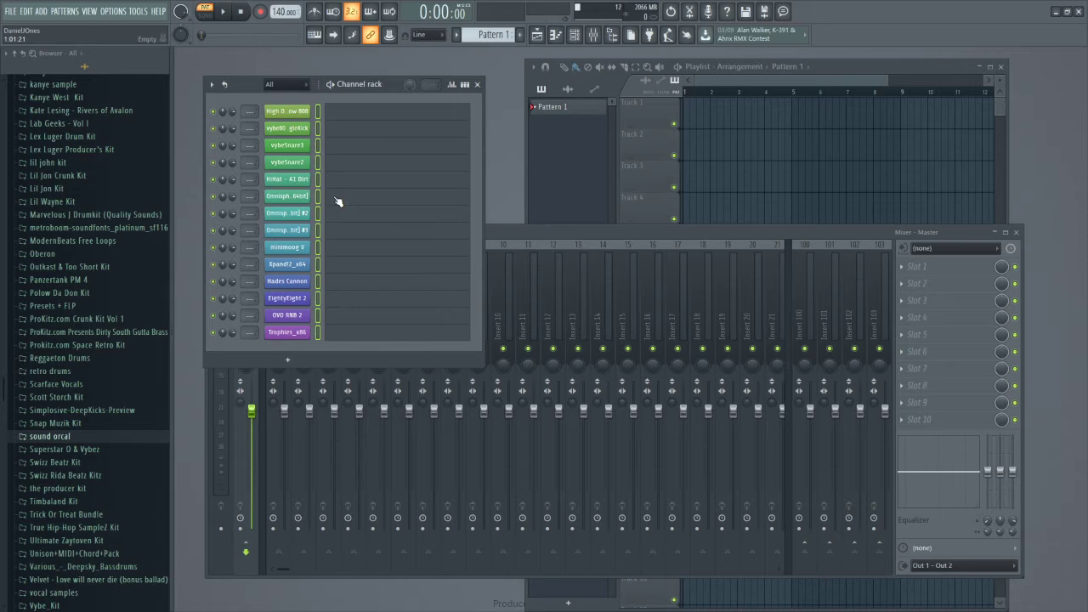
pyautogui.hotkey('ctrl', 'l')
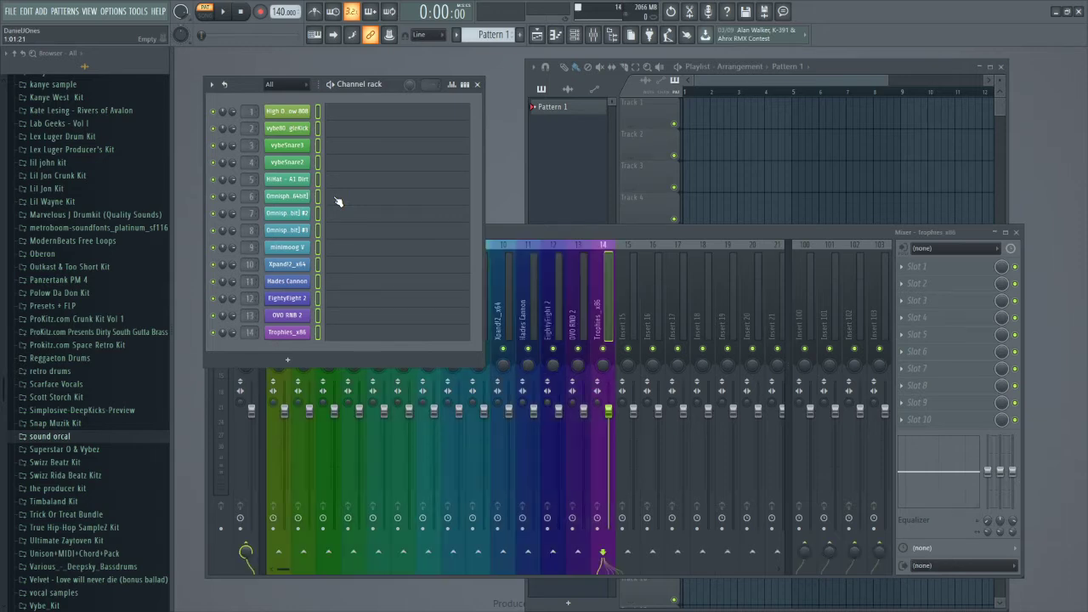
# - Bring the mixer forward to examine the names and colors of the tracks linked to the channels
pyautogui.click(613, 233)
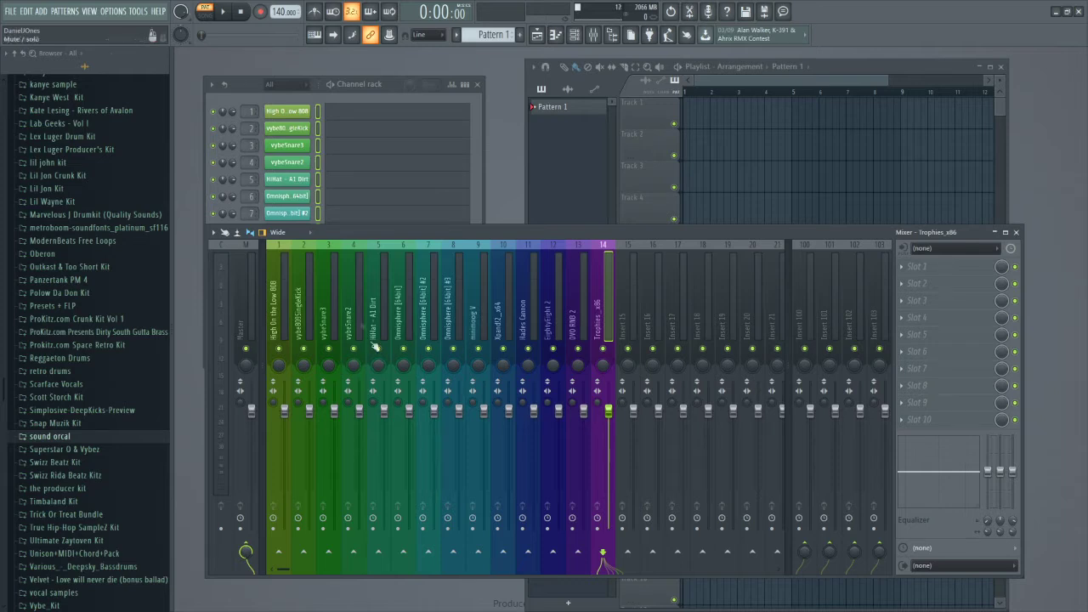
pyautogui.moveTo(254, 86); pyautogui.dragTo(251, 83)
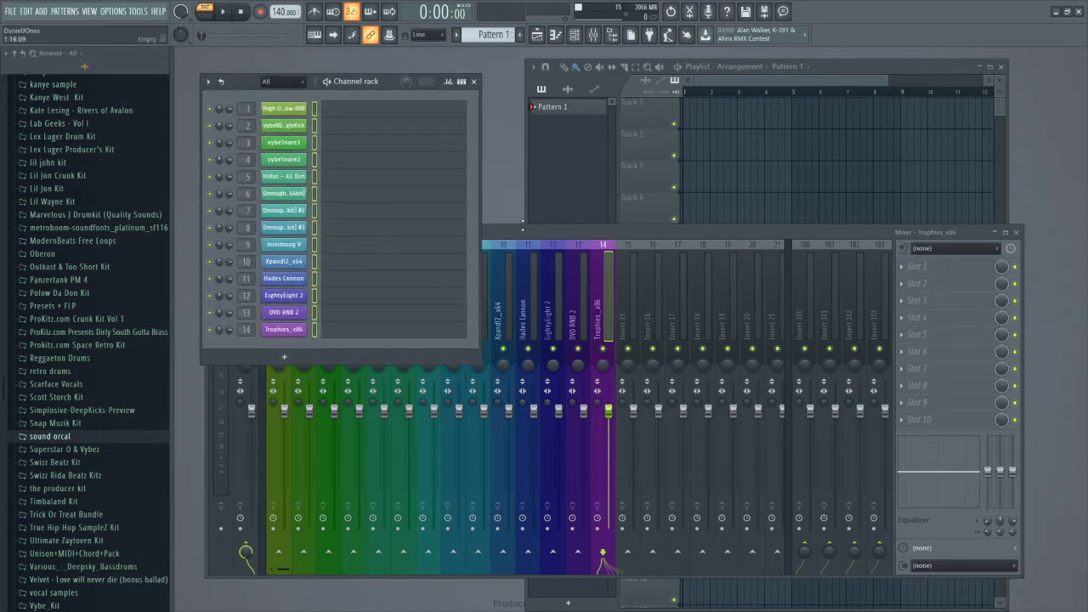
pyautogui.click(522, 234)
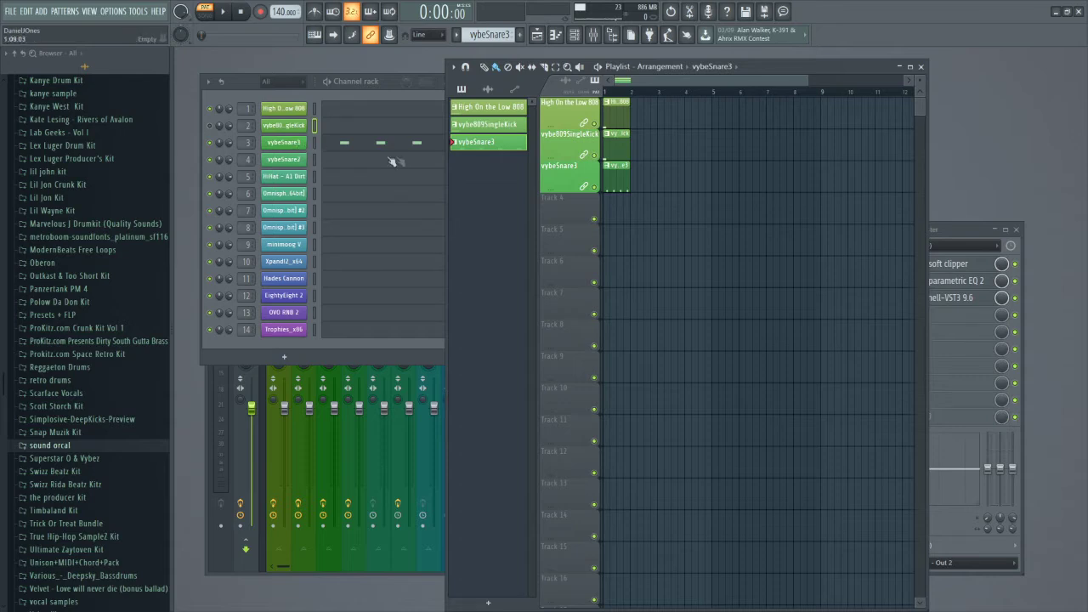
# - Move the playlist clear of the channel rack and look through the 808, kick and snare patterns
pyautogui.moveTo(809, 66); pyautogui.dragTo(867, 58)
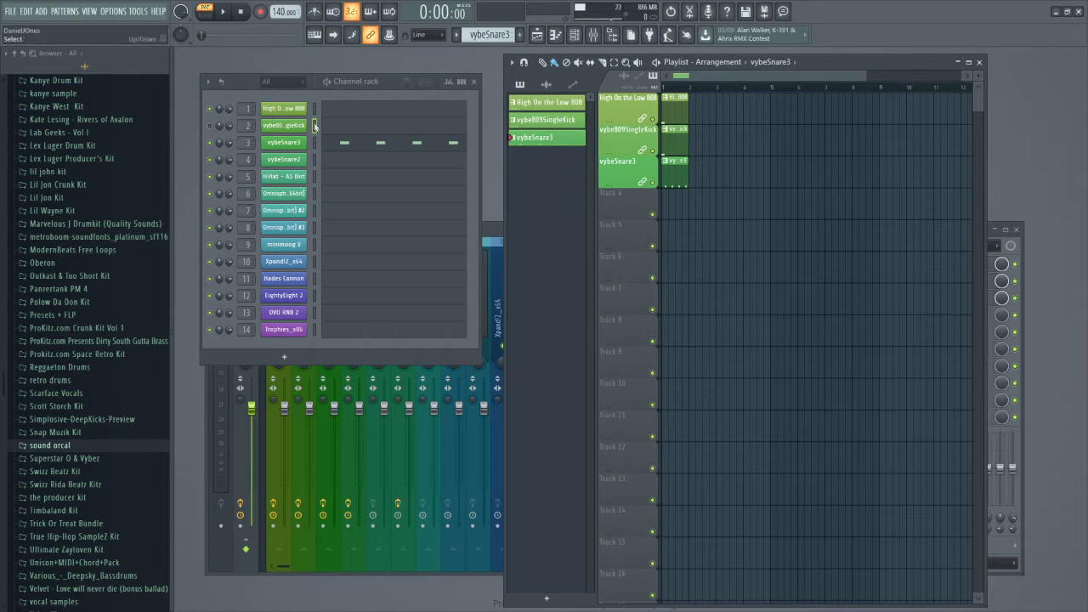
pyautogui.scroll(1, 490, 36)
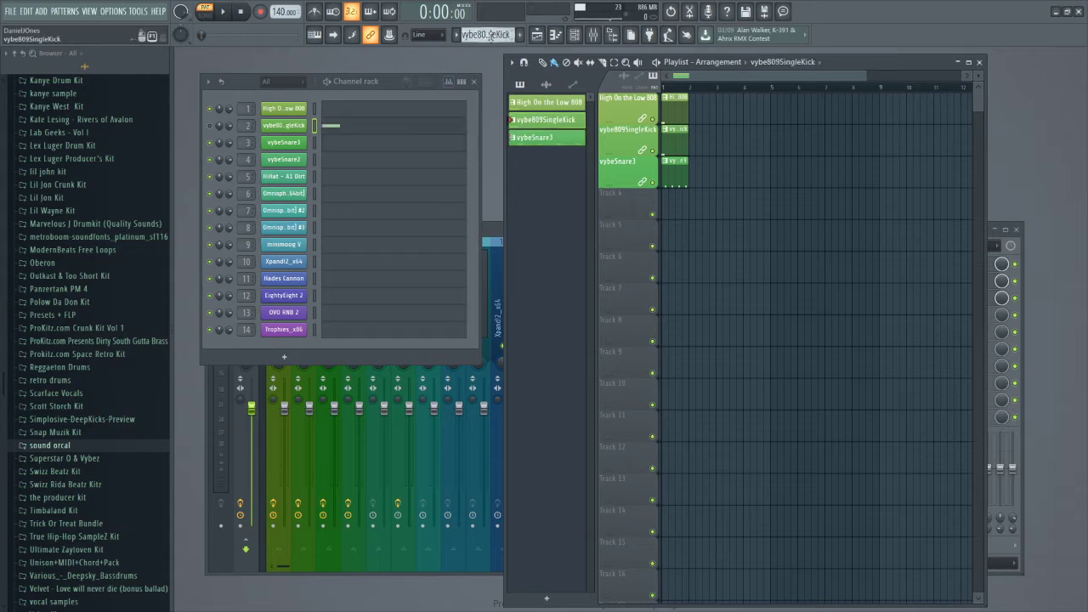
pyautogui.scroll(1, 491, 35)
pyautogui.scroll(-2, 490, 35)
pyautogui.scroll(2, 491, 35)
pyautogui.scroll(-1, 490, 36)
# - Switch playback to song mode, then play and stop the playlist arrangement
pyautogui.click(207, 16)
pyautogui.press('space')
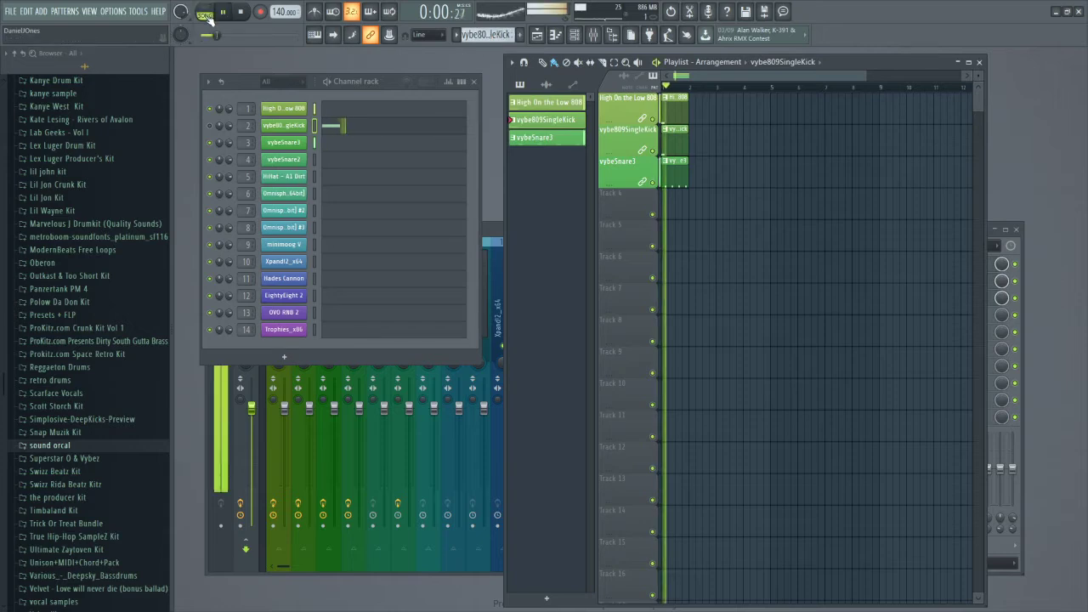
pyautogui.press('space')
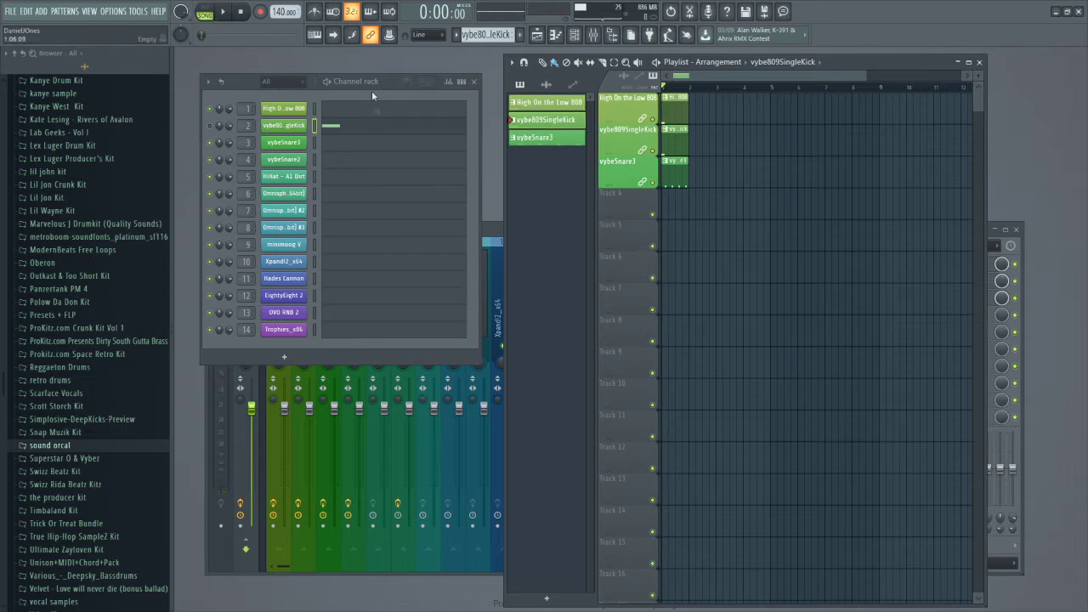
# - Go past the existing drum patterns and select the empty Pattern 4
pyautogui.scroll(1, 487, 35)
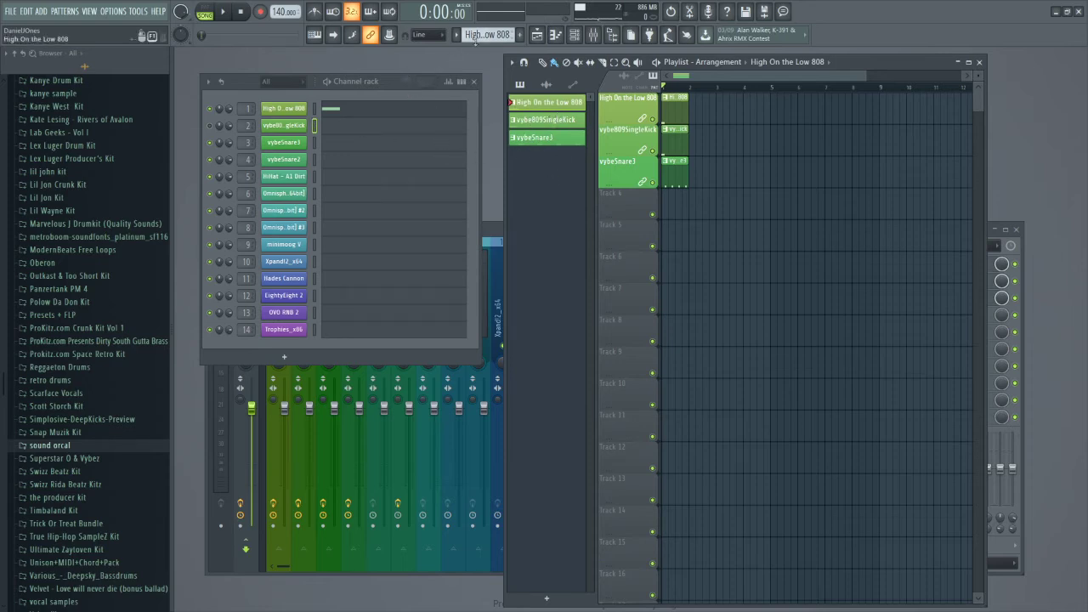
pyautogui.scroll(-3, 476, 35)
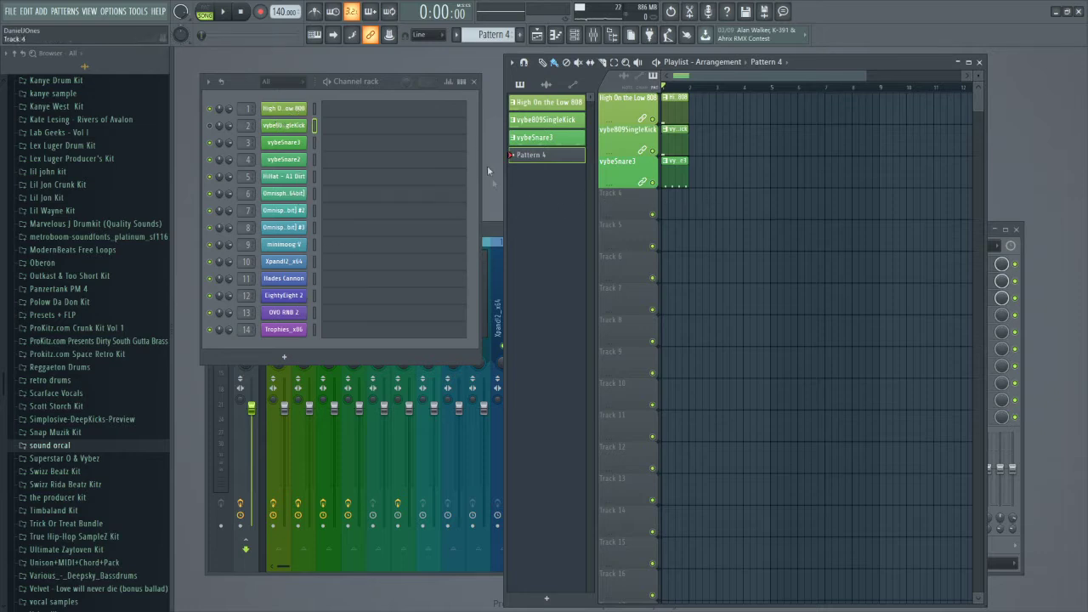
pyautogui.click(326, 197)
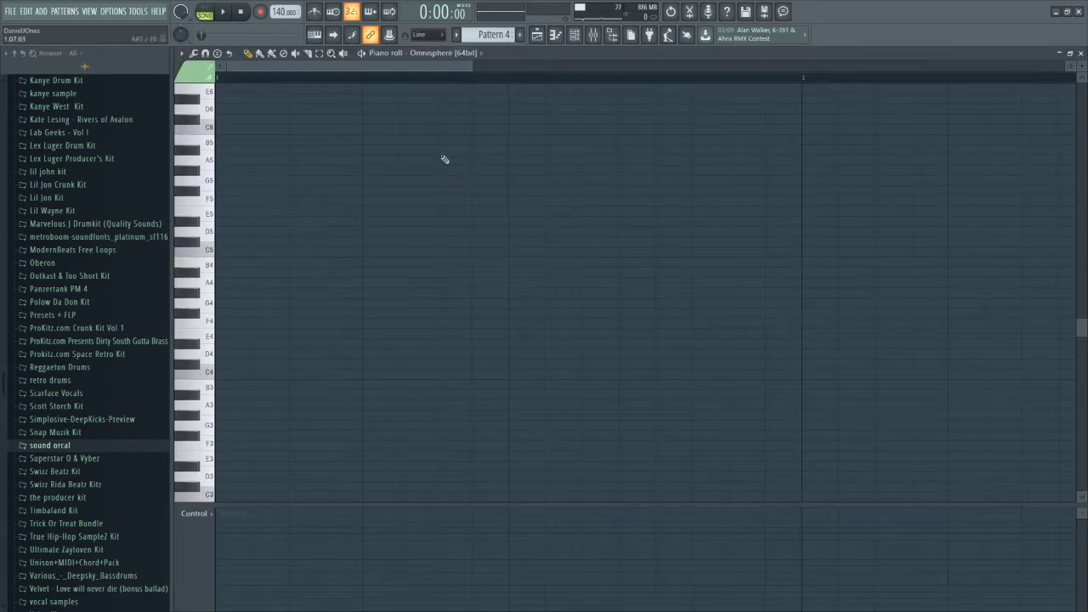
pyautogui.press('F7')
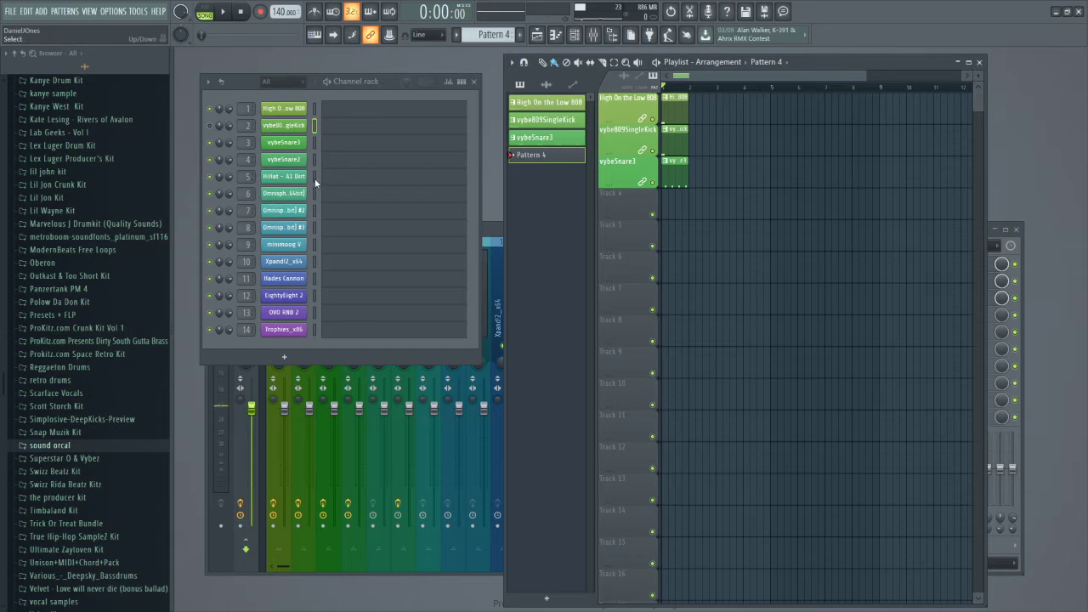
# - Place six C5 notes for the HiHat - A1 Dirt channel in Pattern 4, leaving a gap after the first
pyautogui.click(358, 181)
pyautogui.moveTo(227, 379); pyautogui.dragTo(232, 251)
pyautogui.click(293, 251)
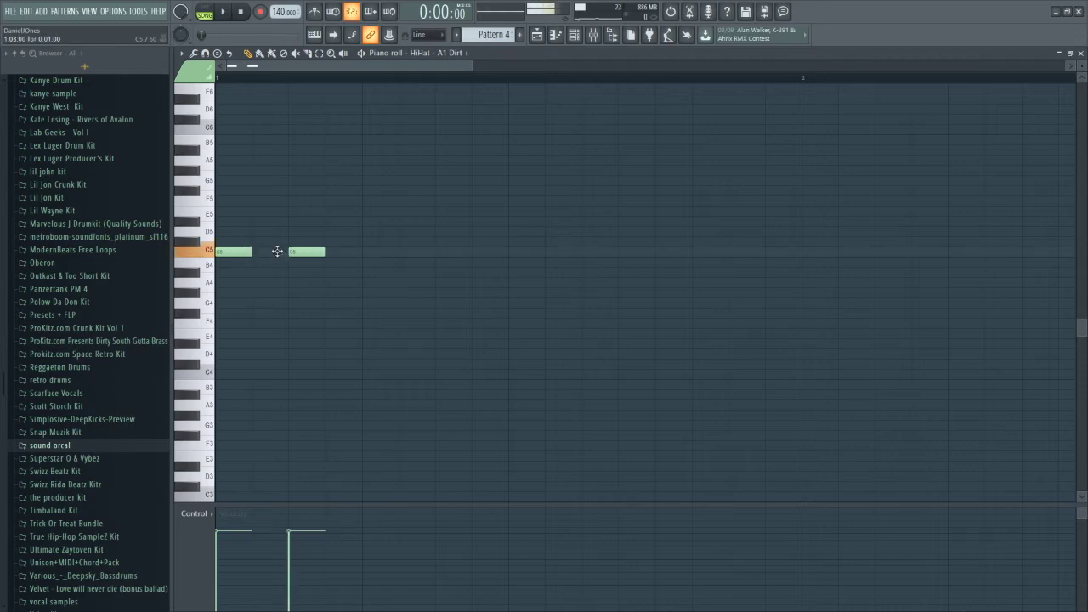
pyautogui.click(340, 252)
pyautogui.click(374, 251)
pyautogui.click(410, 252)
pyautogui.click(444, 251)
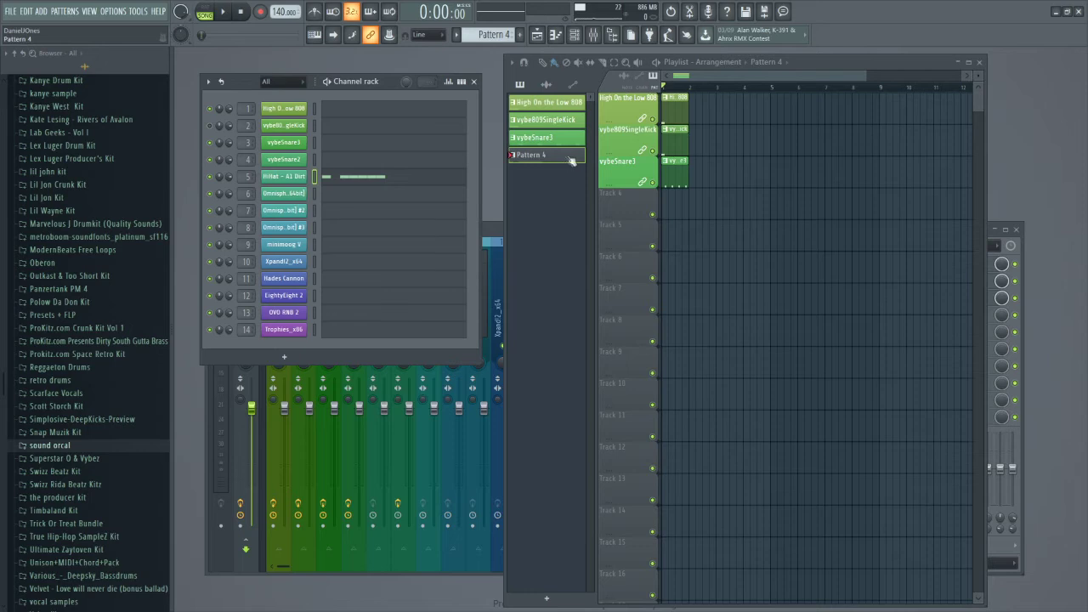
# - Place Pattern 4 on playlist Track 4 at bar 1 and lock the track to its content
pyautogui.moveTo(547, 159); pyautogui.dragTo(663, 211)
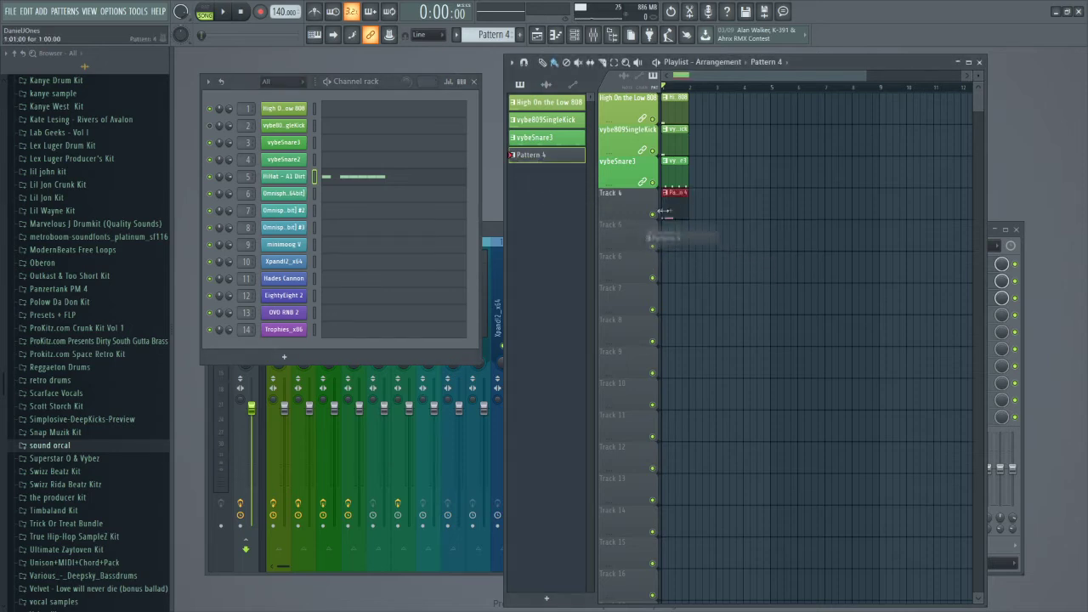
pyautogui.click(721, 199)
pyautogui.rightClick(723, 200)
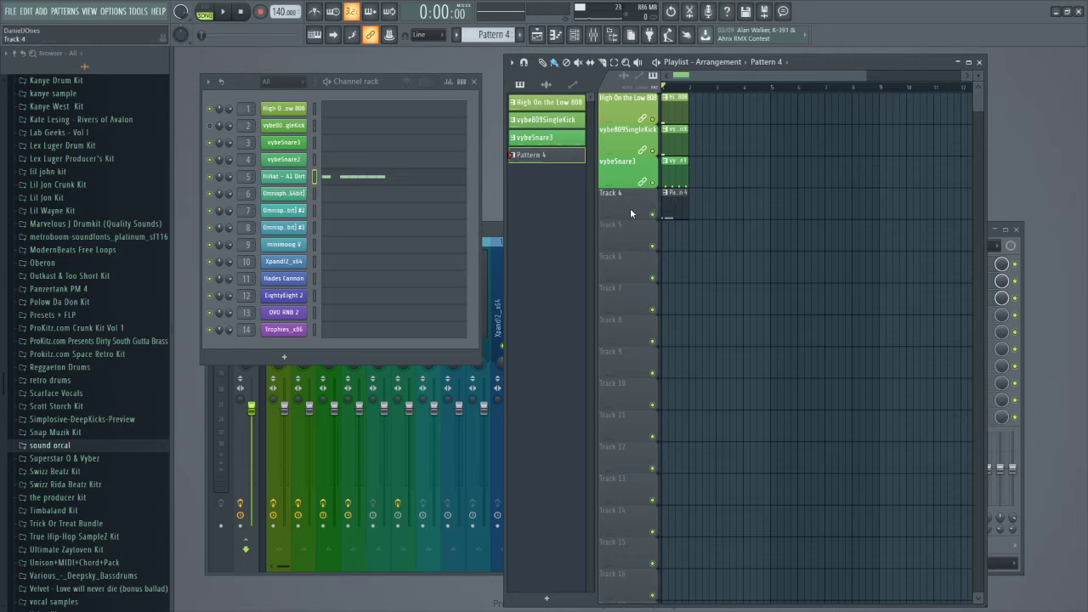
pyautogui.rightClick(630, 200)
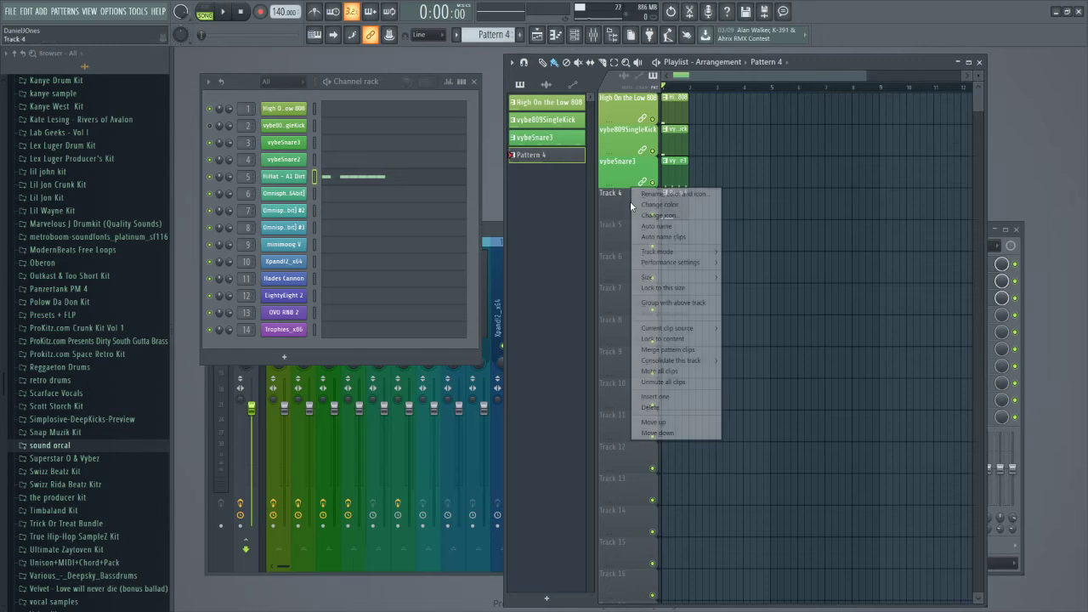
pyautogui.click(672, 339)
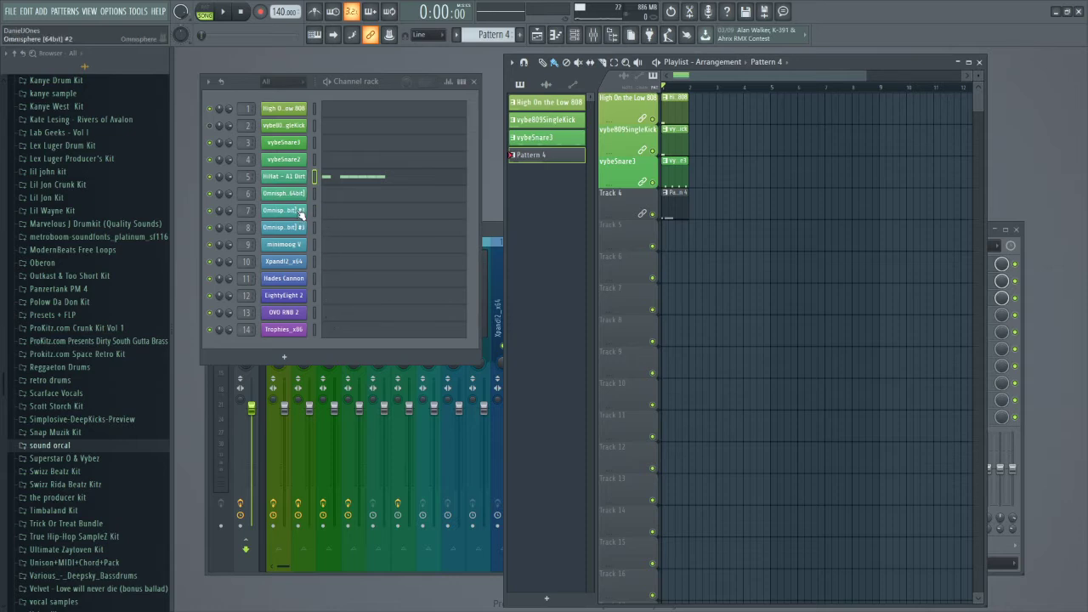
# - Add a C5, F5, C5 note sequence for the first Omnisphere [64bit] channel in Pattern 4
pyautogui.doubleClick(345, 198)
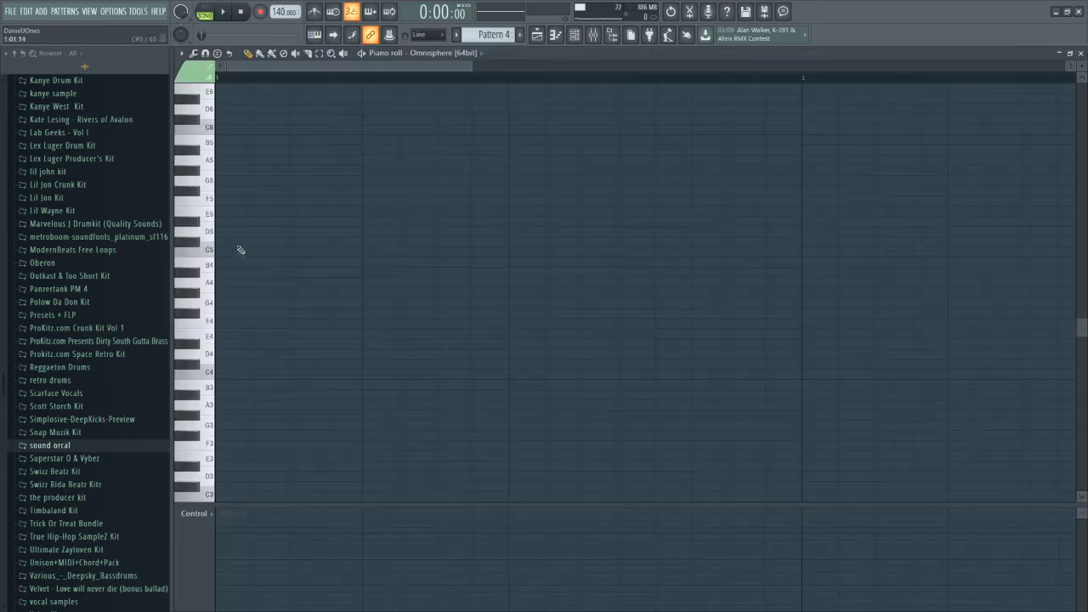
pyautogui.click(225, 251)
pyautogui.click(297, 221)
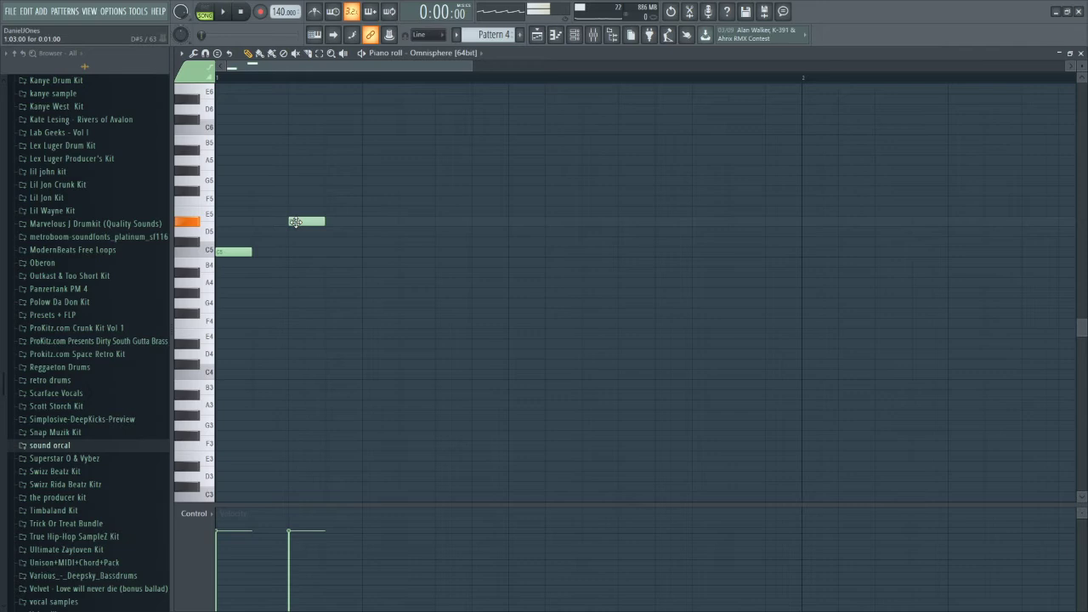
pyautogui.moveTo(311, 220); pyautogui.dragTo(314, 197)
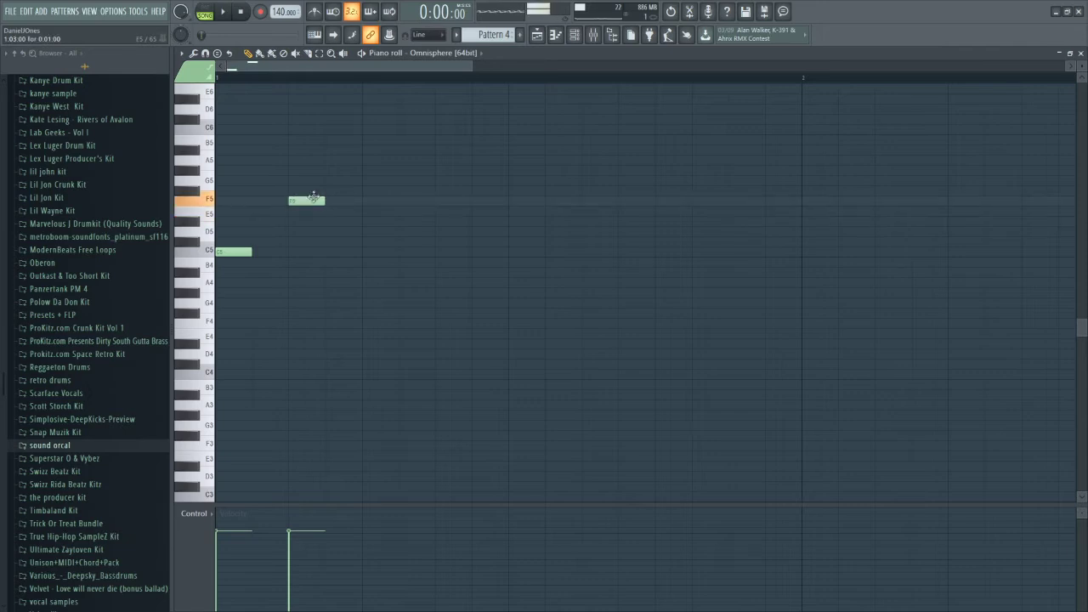
pyautogui.click(366, 250)
# - Listen to the arrangement with the new Omnisphere notes, then close the piano roll and stop playback
pyautogui.press('space')
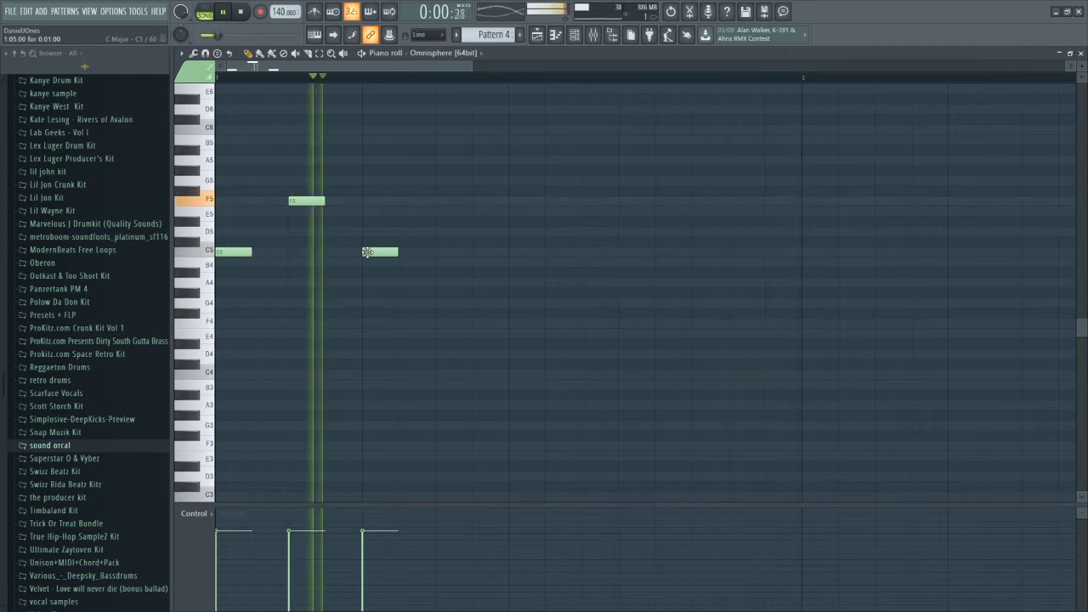
pyautogui.press('Escape')
pyautogui.press('space')
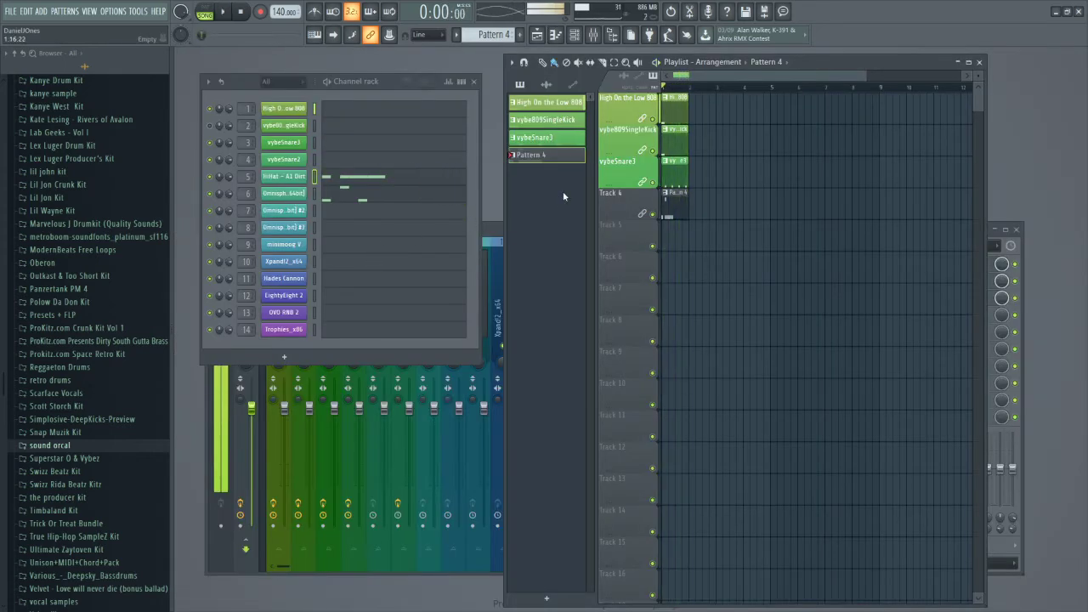
# - Split Pattern 4 by channel and move the HiHat - A1 Dirt clip to Track 5 at bar 1
pyautogui.rightClick(541, 159)
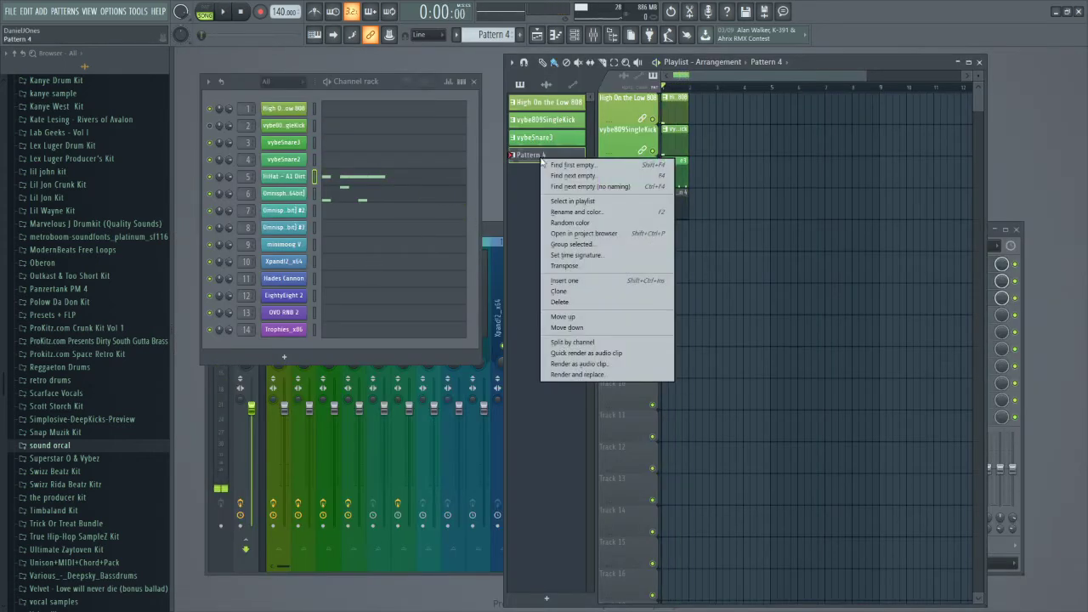
pyautogui.click(589, 342)
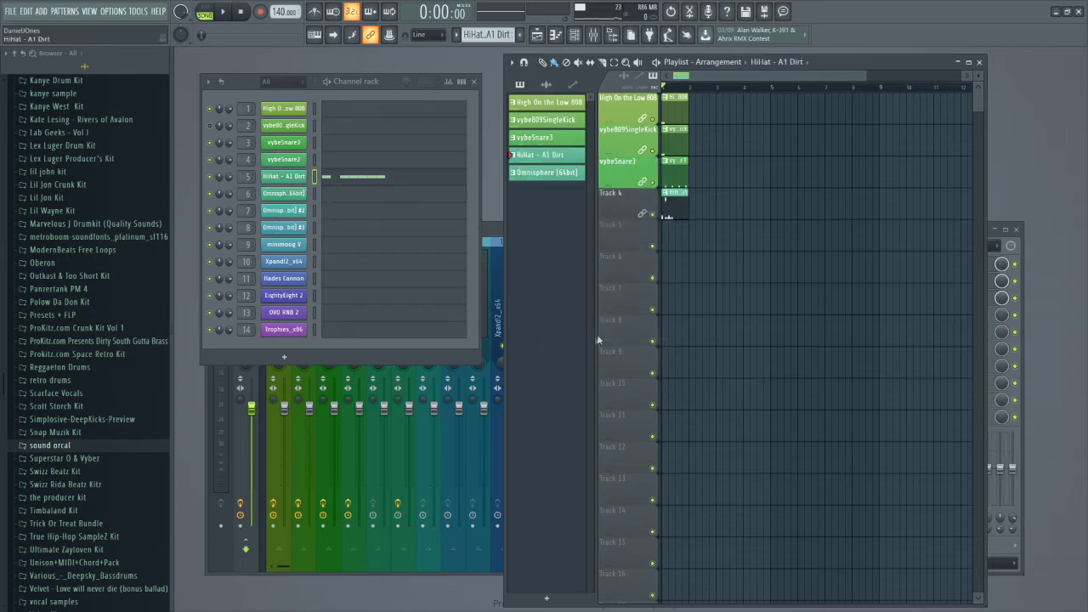
pyautogui.moveTo(668, 208); pyautogui.dragTo(677, 253)
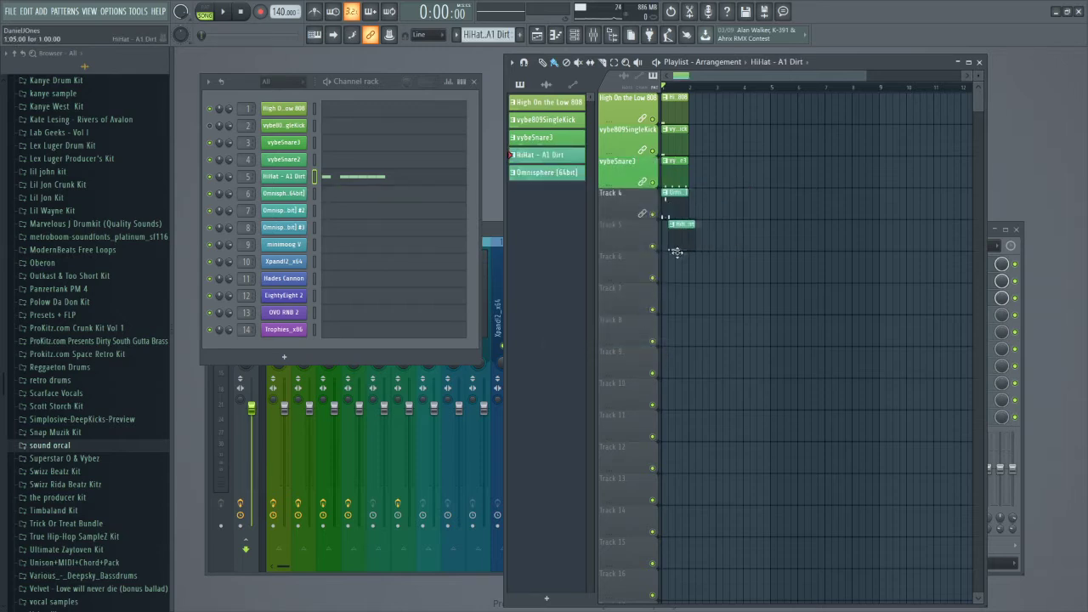
# - Turn content locking off and on again for playlist Track 4, and lock Track 5 to its content
pyautogui.rightClick(626, 208)
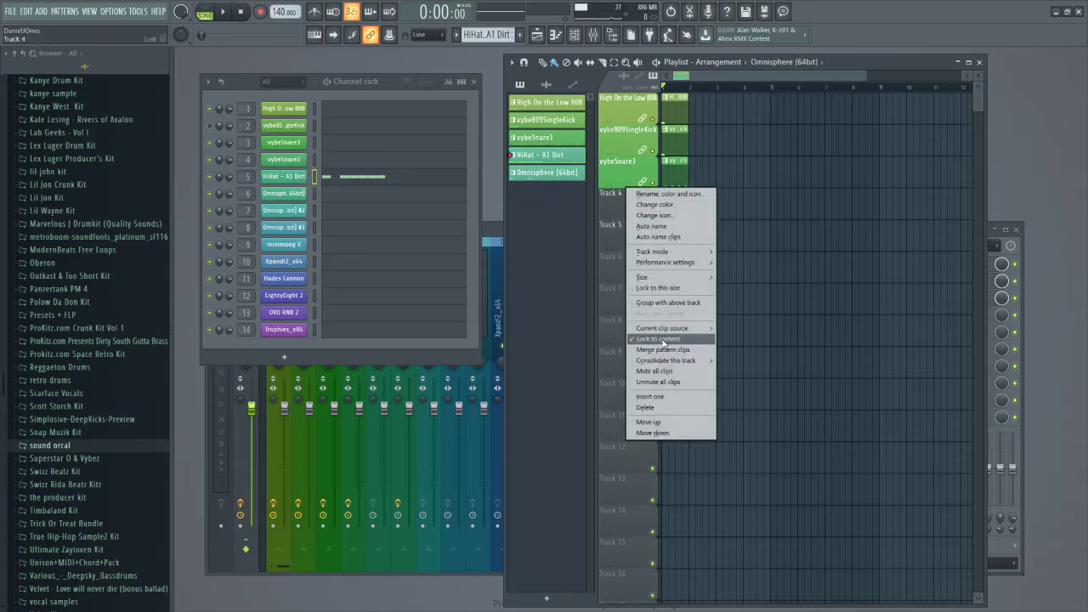
pyautogui.click(662, 339)
pyautogui.rightClick(629, 208)
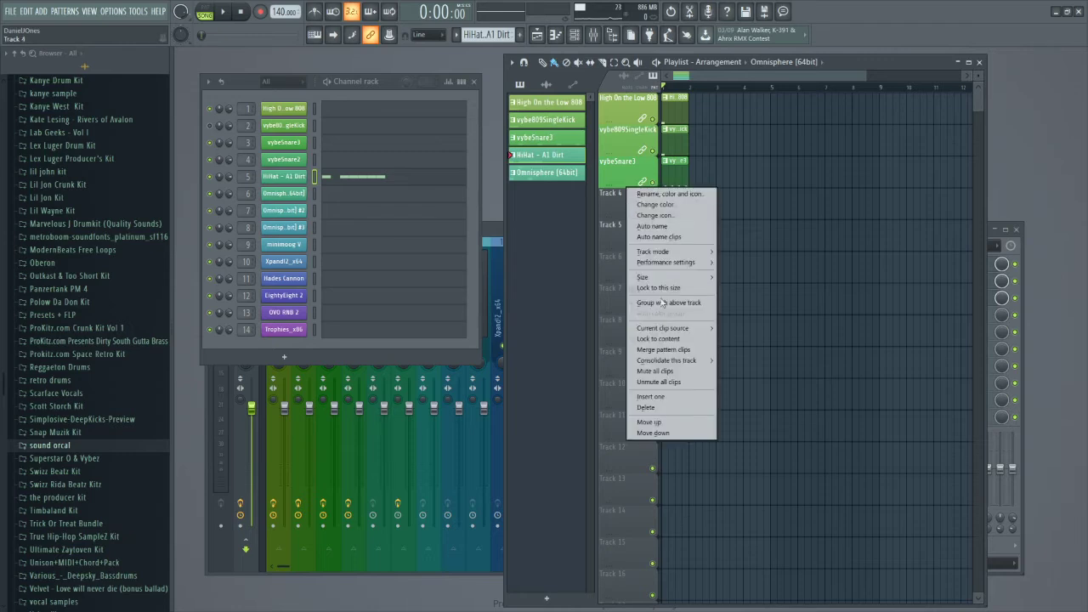
pyautogui.click(662, 339)
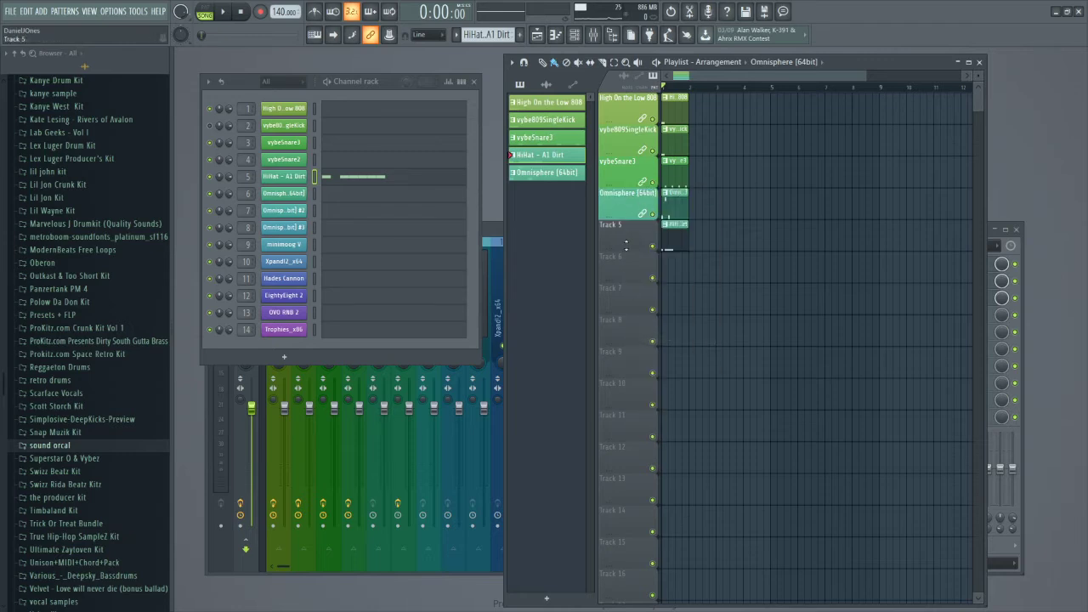
pyautogui.rightClick(630, 230)
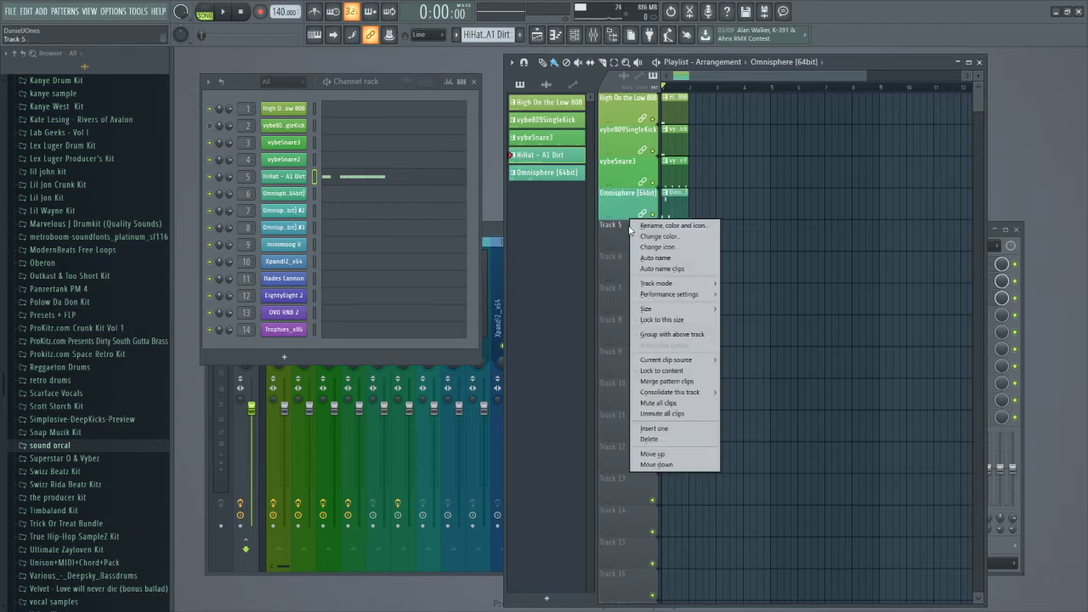
pyautogui.click(662, 372)
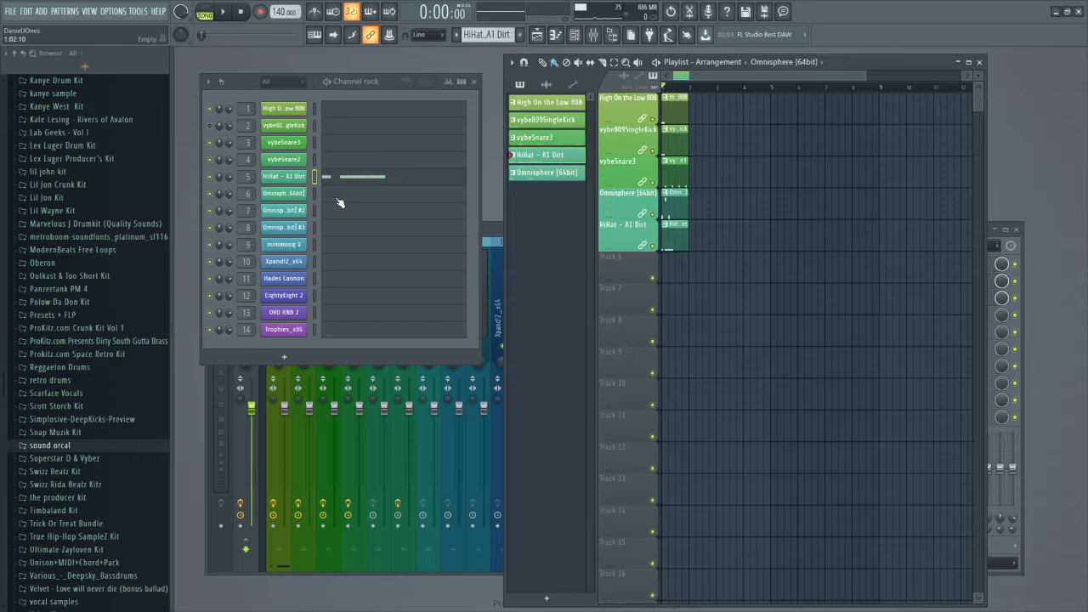
# - Add C5, D5 and D#5 notes for the minimoog V channel in the HiHat - A1 Dirt pattern, then play the arrangement briefly
pyautogui.click(331, 251)
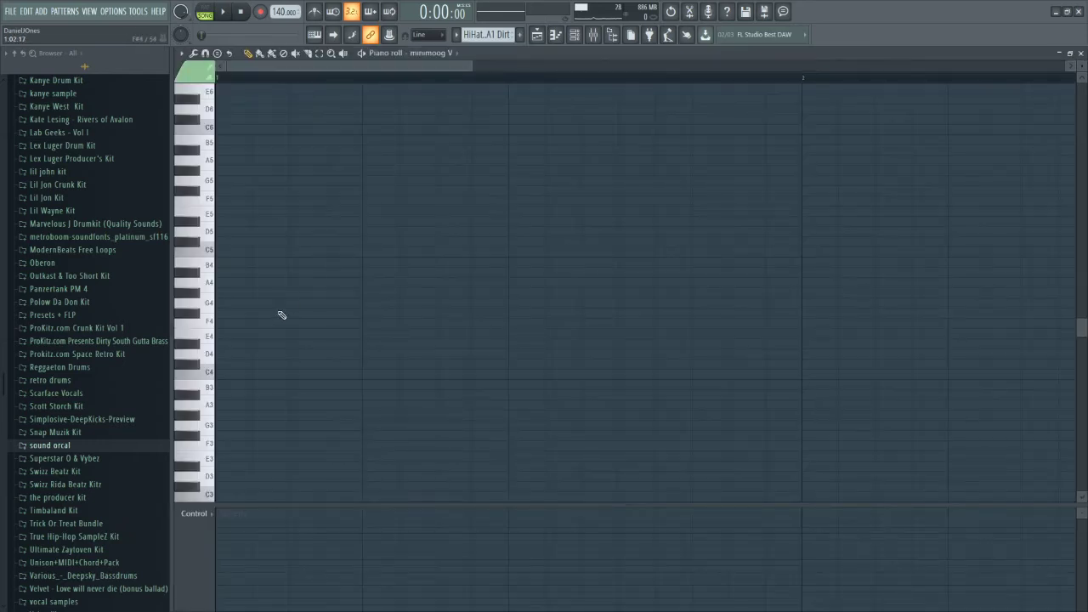
pyautogui.click(232, 250)
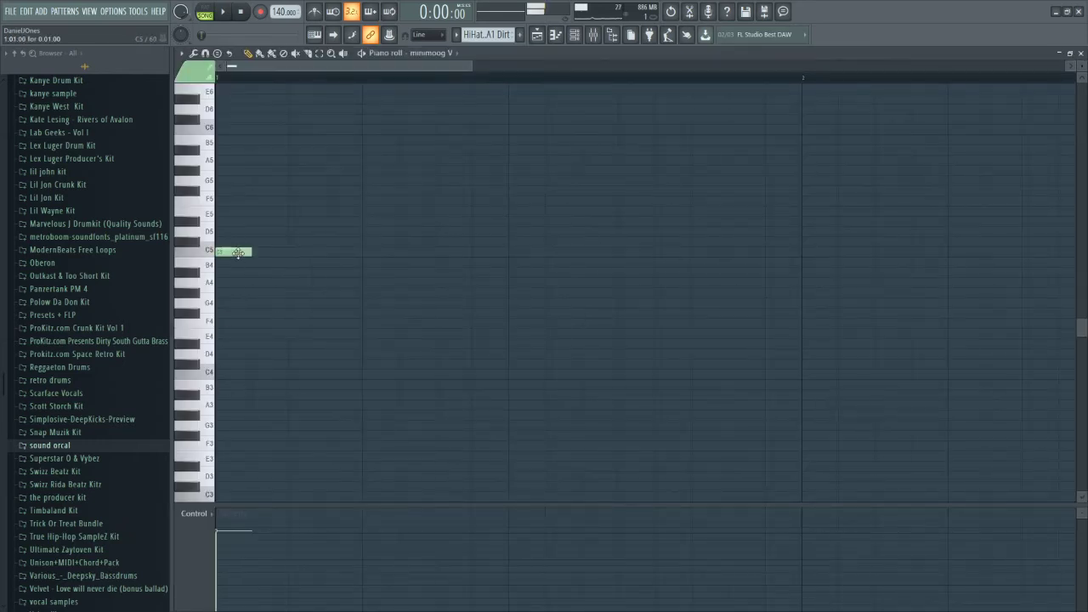
pyautogui.click(290, 231)
pyautogui.click(363, 220)
pyautogui.press('F7')
pyautogui.press('space')
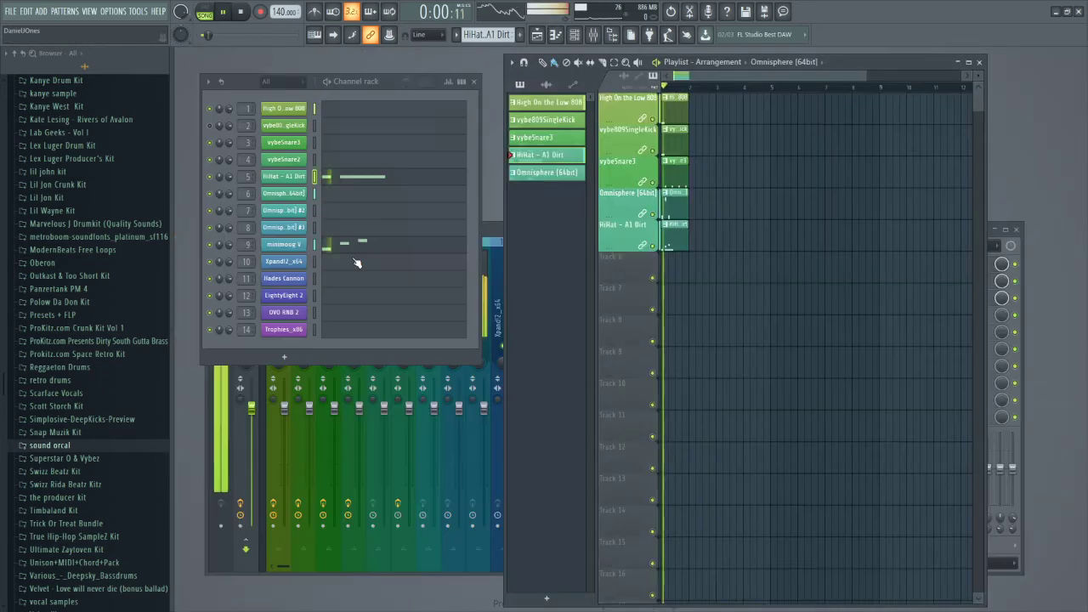
pyautogui.press('space')
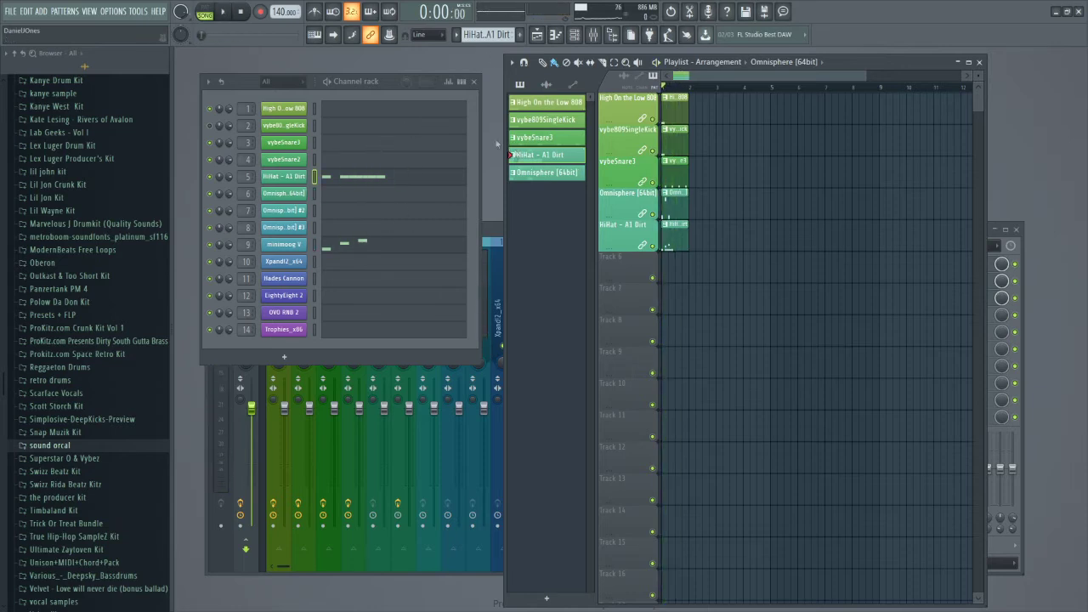
# - Split the HiHat - A1 Dirt pattern by channel and select the resulting minimoog V pattern
pyautogui.rightClick(555, 163)
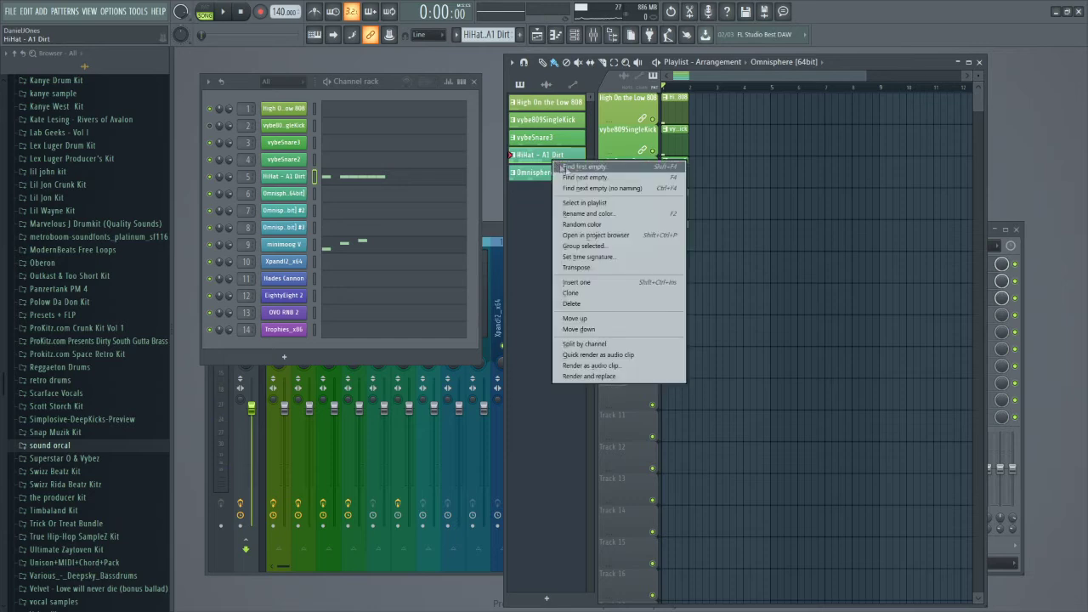
pyautogui.click(594, 344)
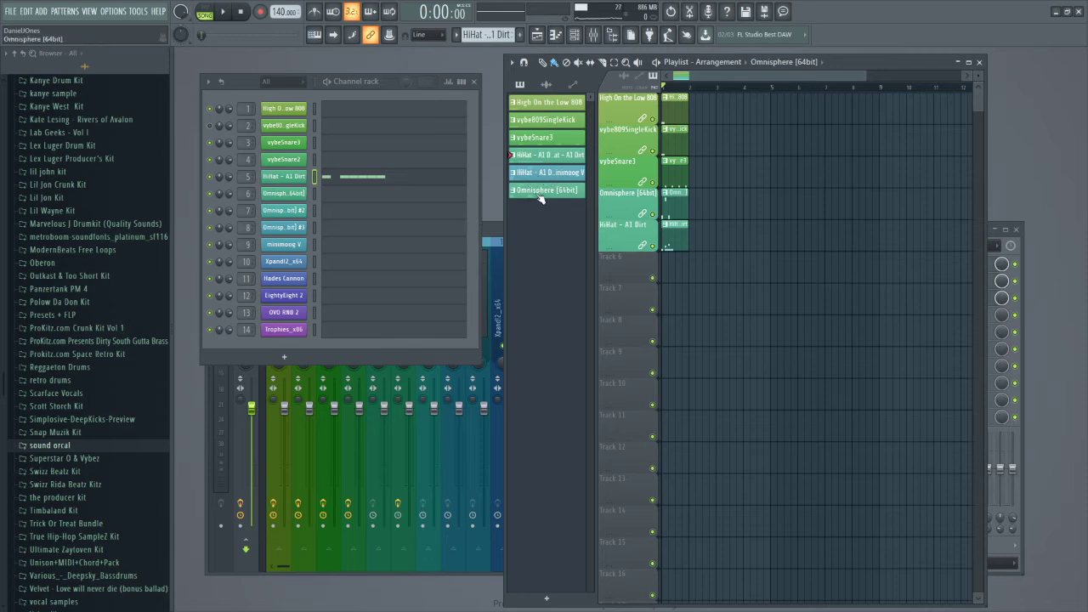
pyautogui.scroll(-1, 476, 34)
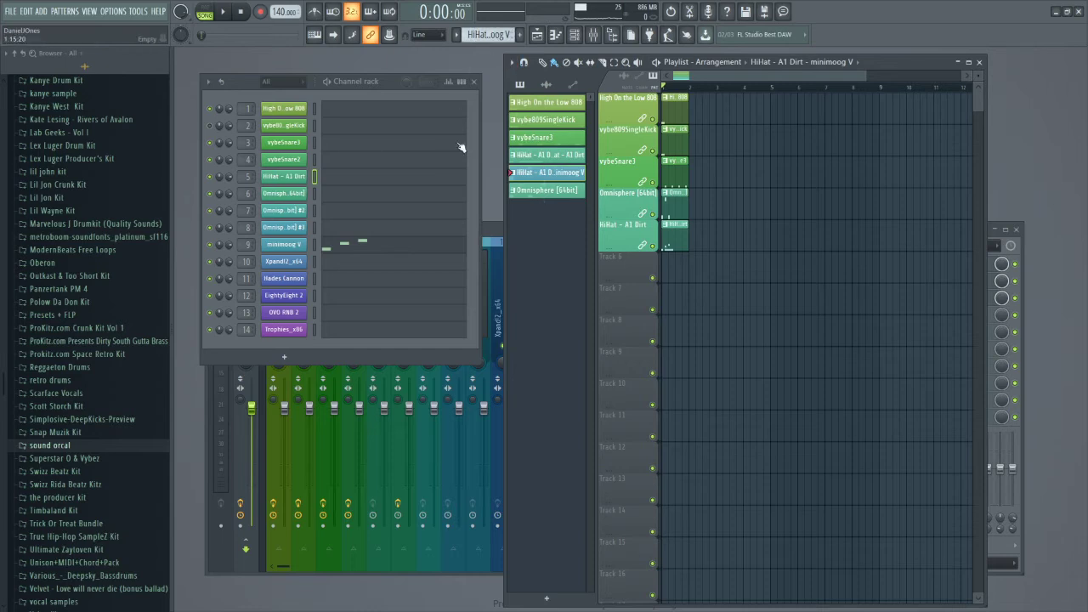
# - Place the minimoog V pattern on playlist Track 6 at bar 1 and lock the track to its content
pyautogui.click(678, 274)
pyautogui.moveTo(685, 273); pyautogui.dragTo(666, 280)
pyautogui.click(752, 277)
pyautogui.rightClick(767, 279)
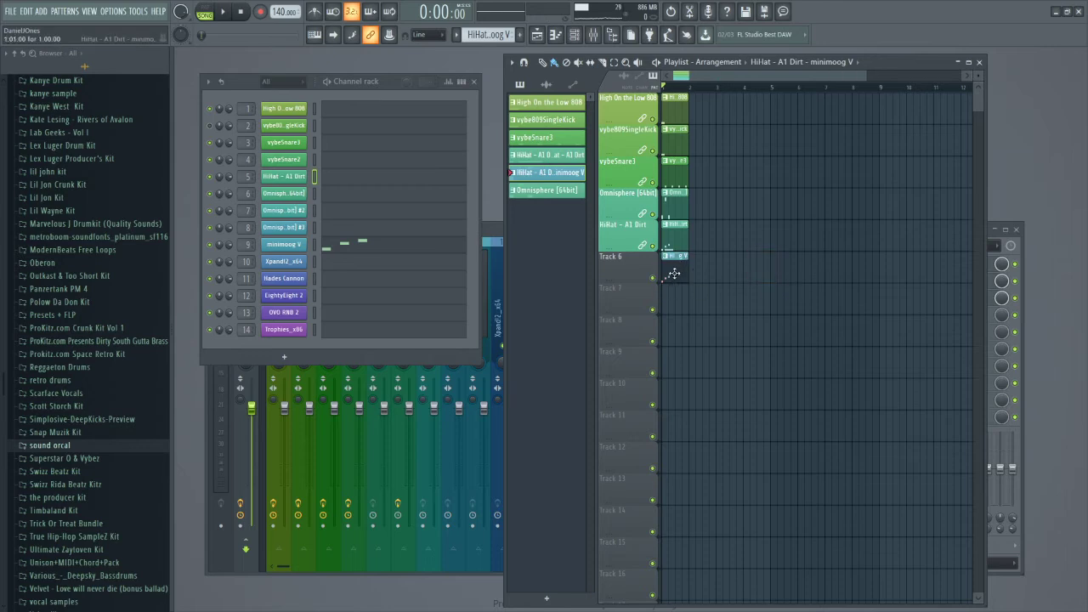
pyautogui.rightClick(624, 267)
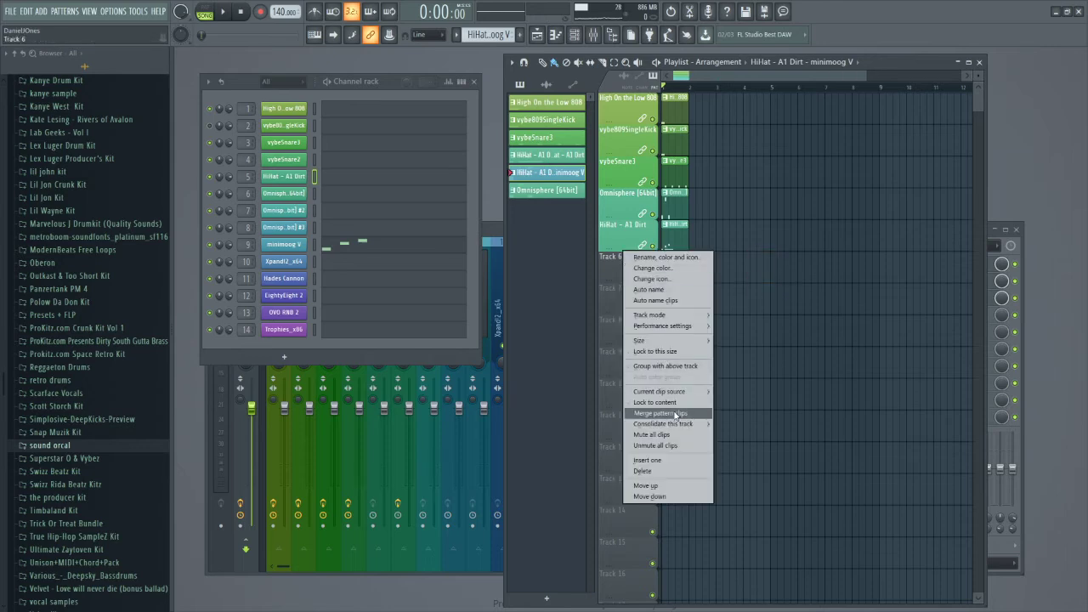
pyautogui.click(673, 404)
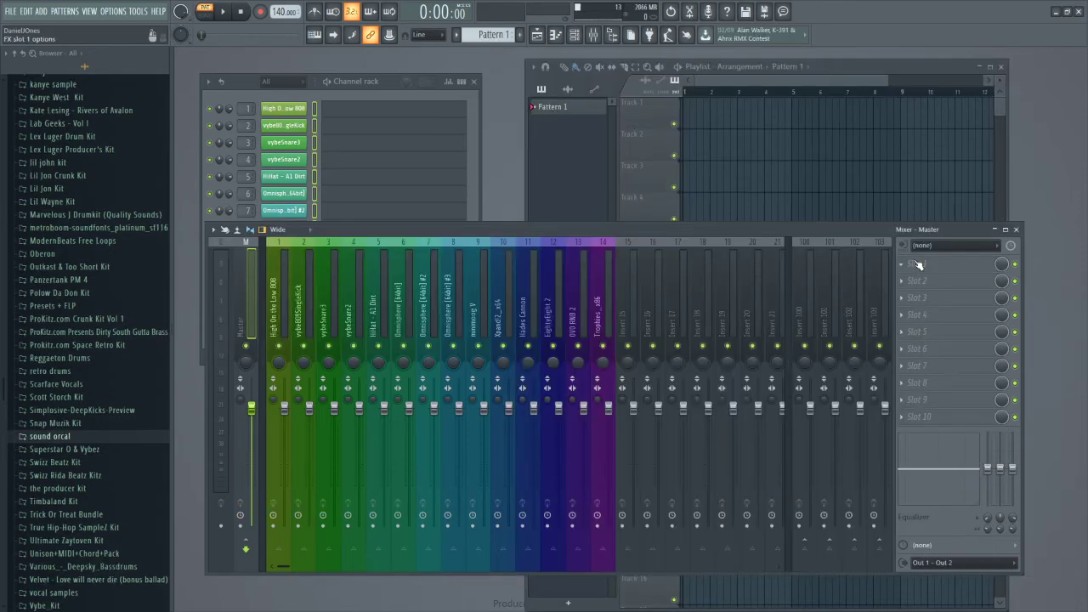
# - Load Fruity Soft Clipper in slot 1 and Fruity Parametric EQ 2 in slot 2 of the Master mixer track, closing both plugin windows
pyautogui.click(918, 265)
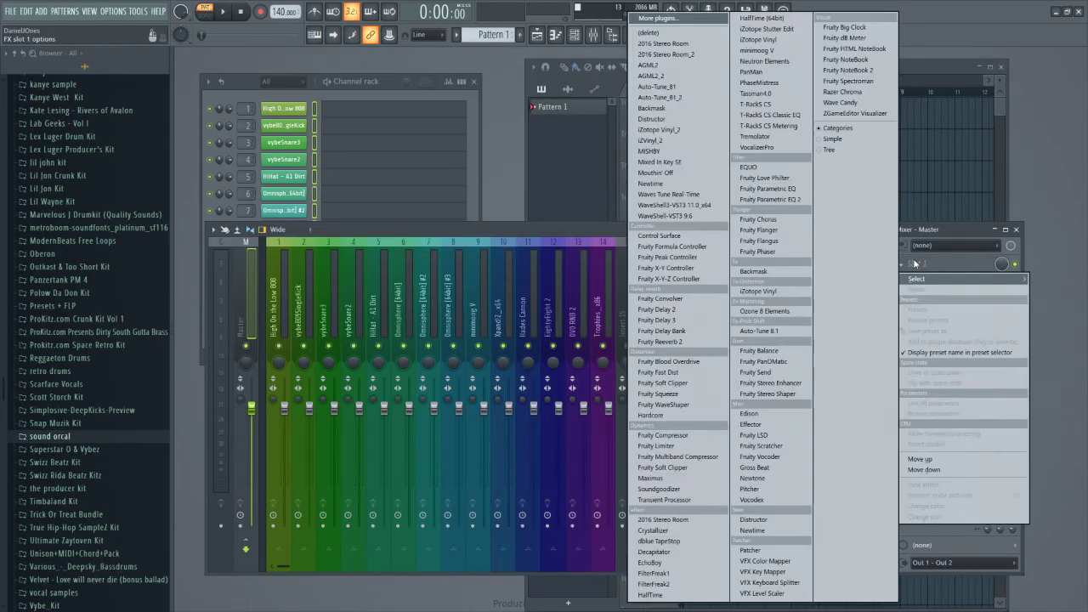
pyautogui.click(664, 468)
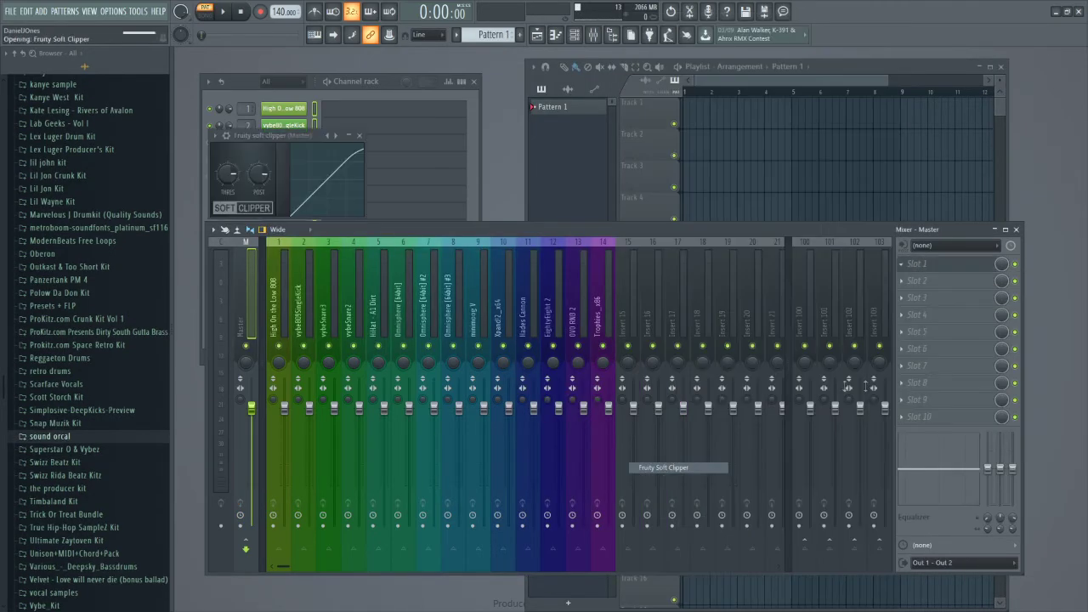
pyautogui.click(361, 136)
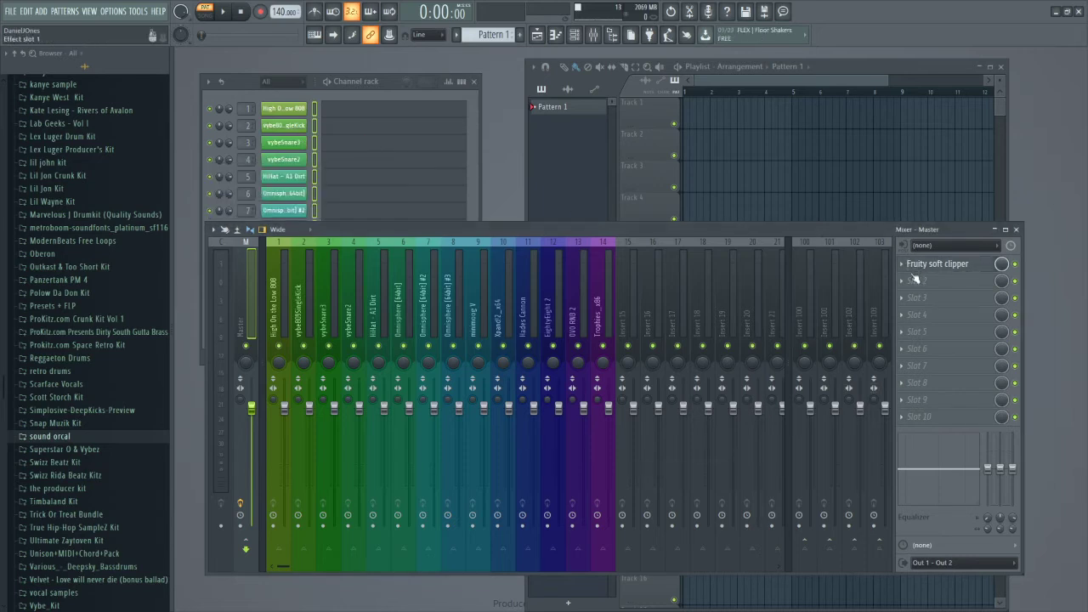
pyautogui.click(914, 283)
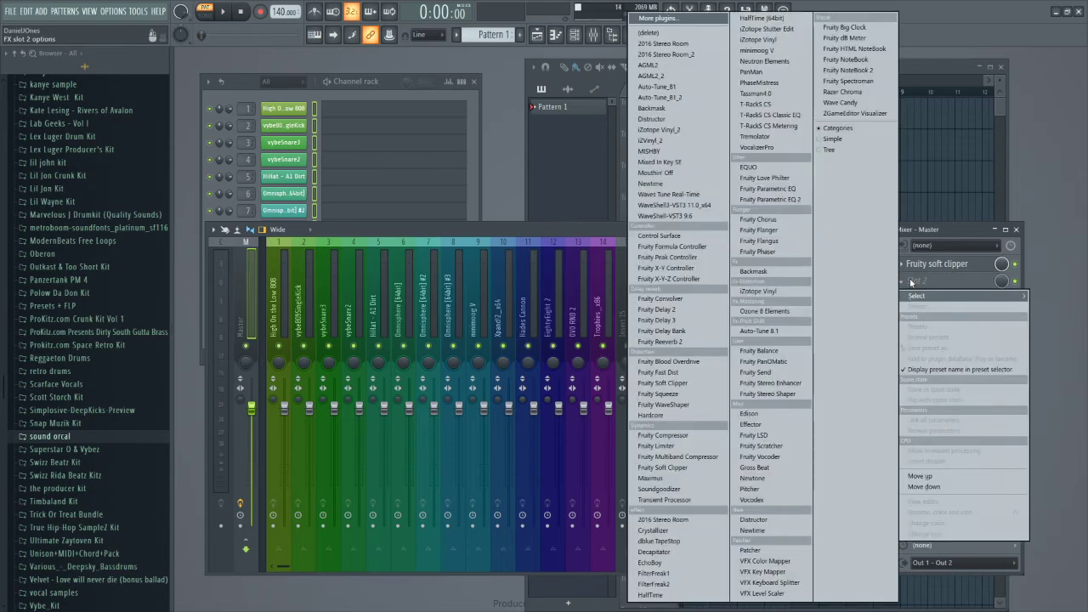
pyautogui.click(749, 199)
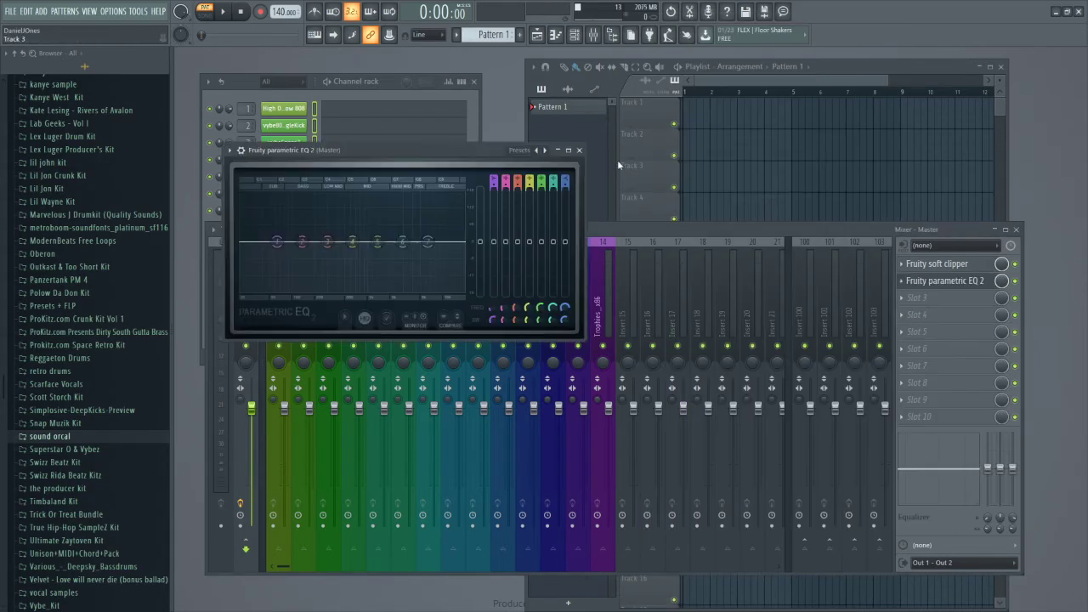
pyautogui.click(580, 150)
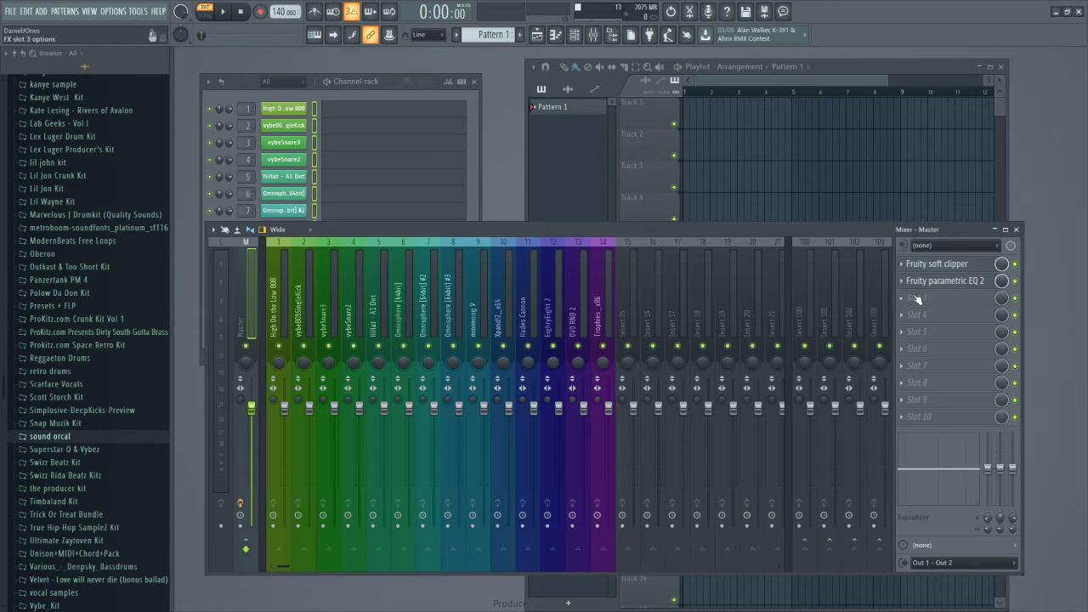
# - Load WaveShell-VST3 9.6 in slot 3 of the Master track with the WLM Plus Stereo meter, then close its window
pyautogui.click(914, 295)
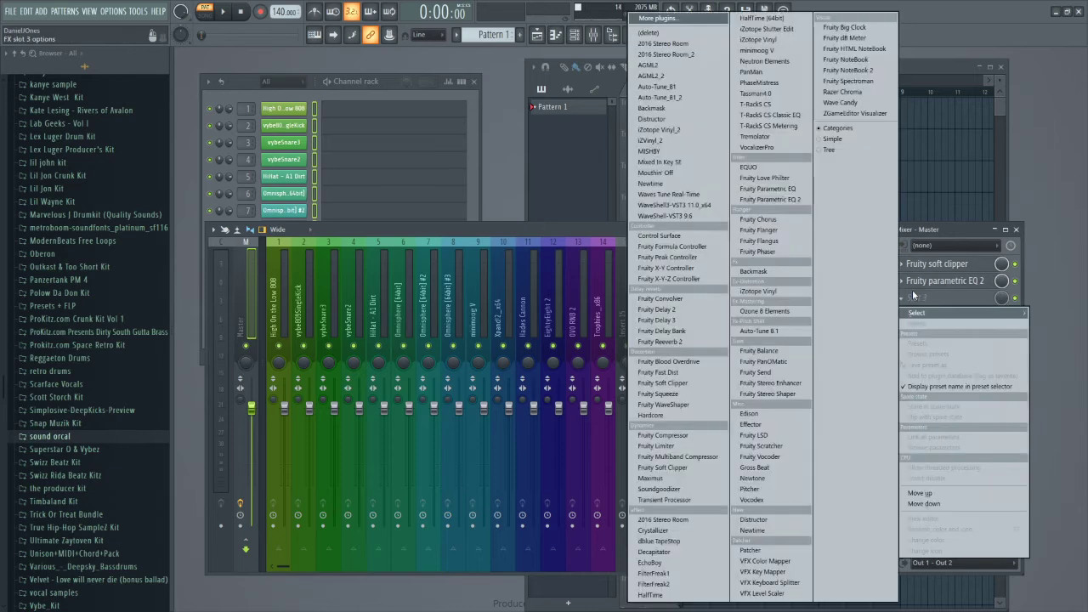
pyautogui.click(695, 217)
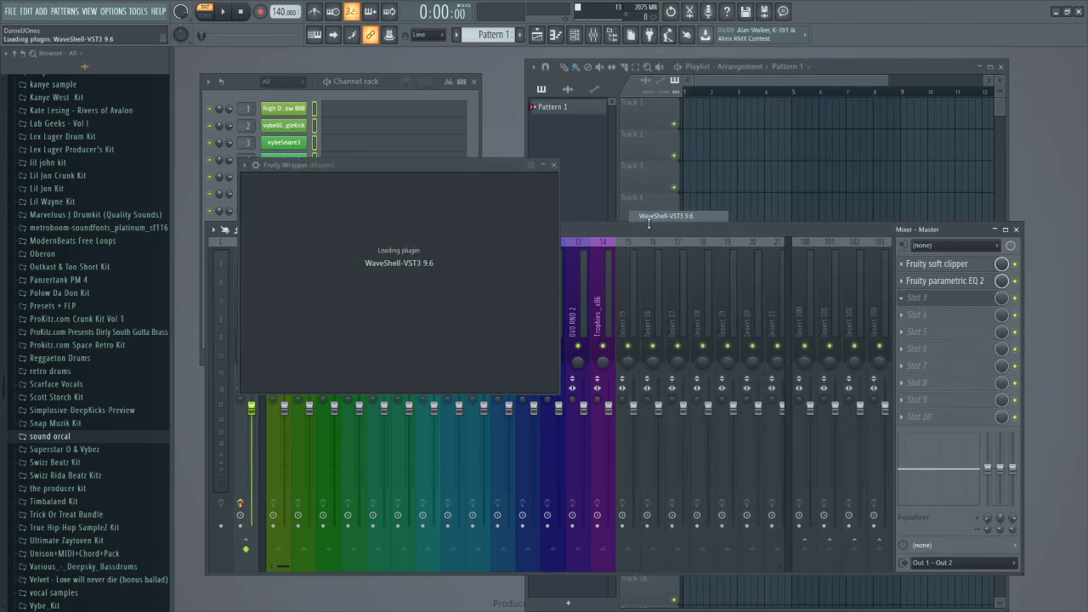
pyautogui.click(495, 234)
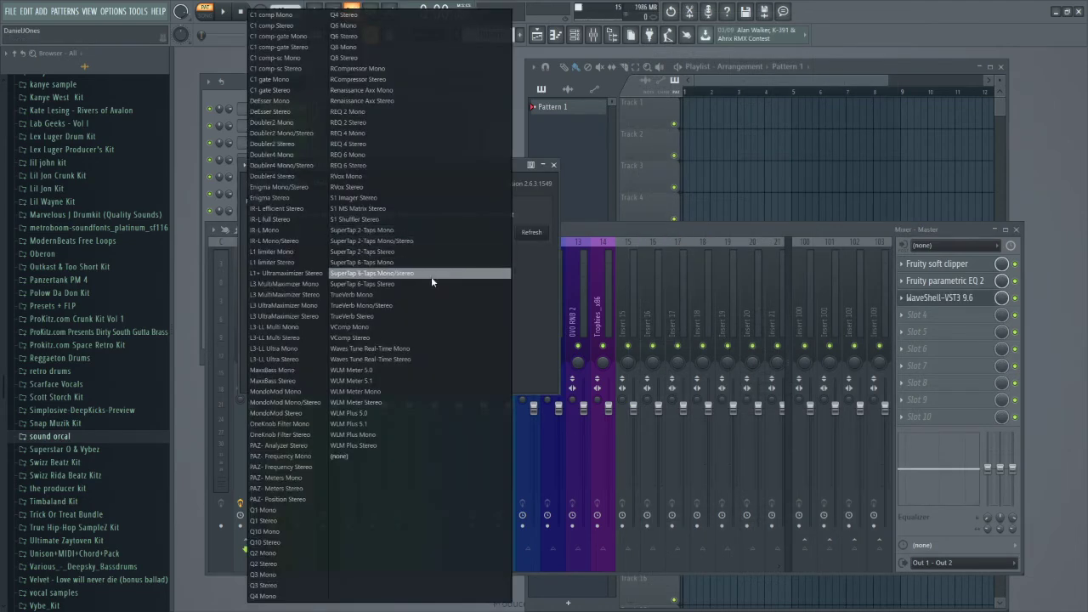
pyautogui.click(372, 446)
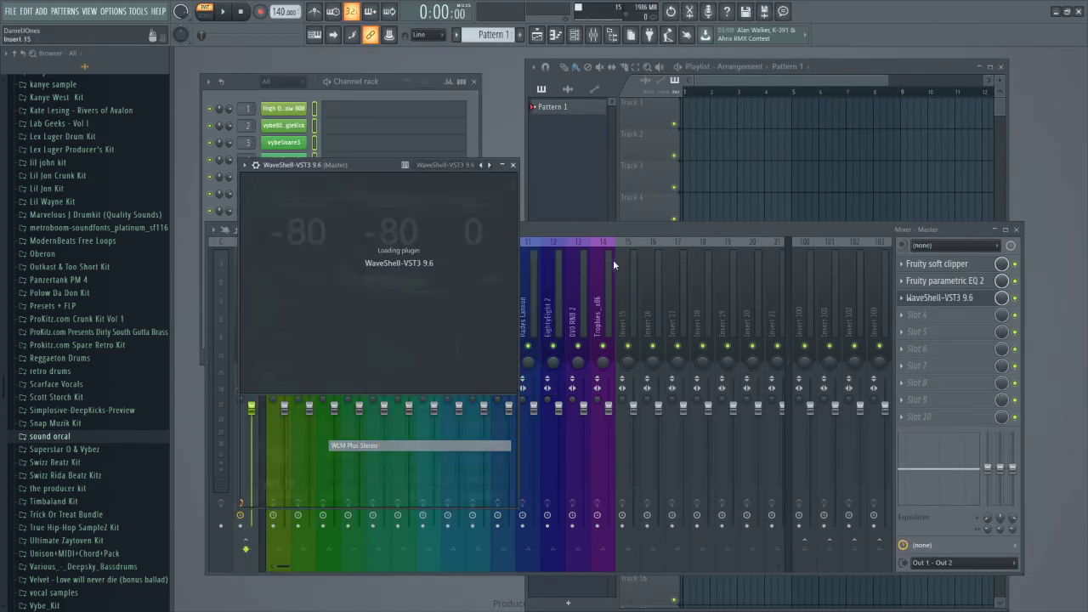
pyautogui.moveTo(380, 163); pyautogui.dragTo(402, 163)
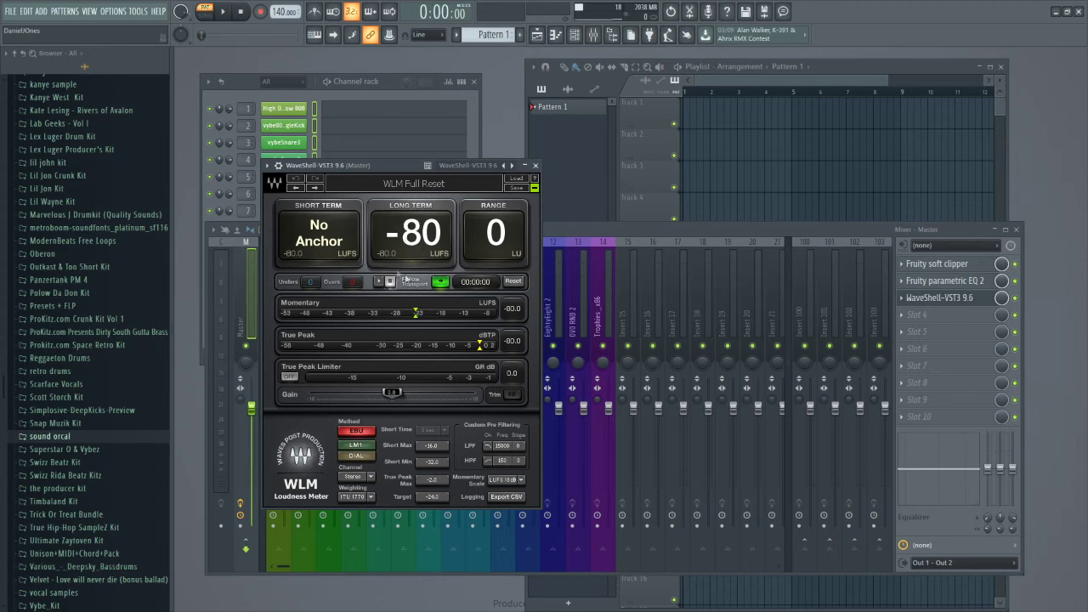
pyautogui.moveTo(389, 179); pyautogui.dragTo(385, 202)
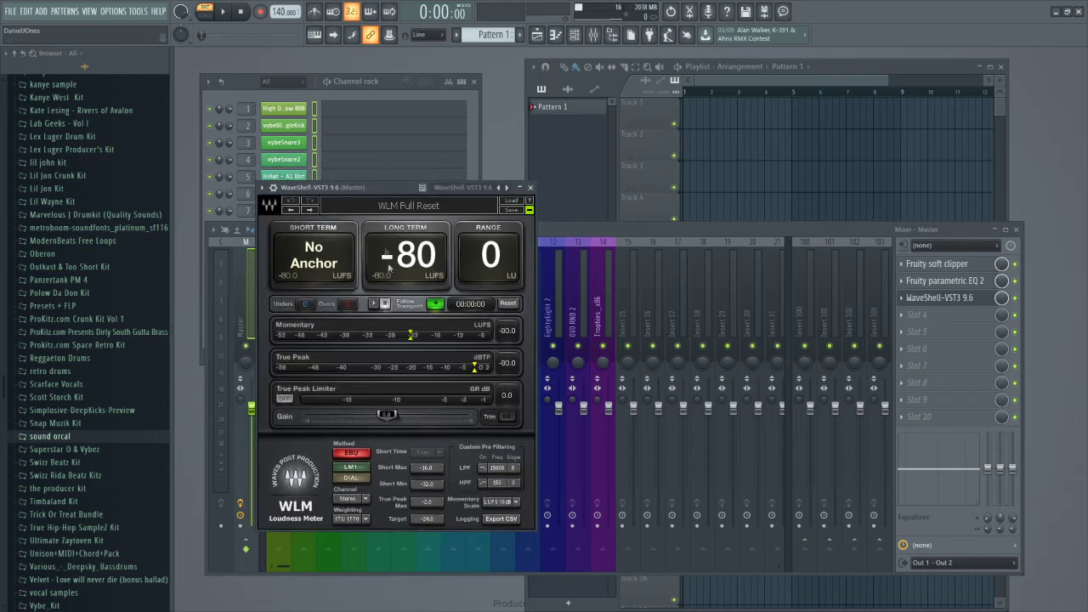
pyautogui.click(530, 188)
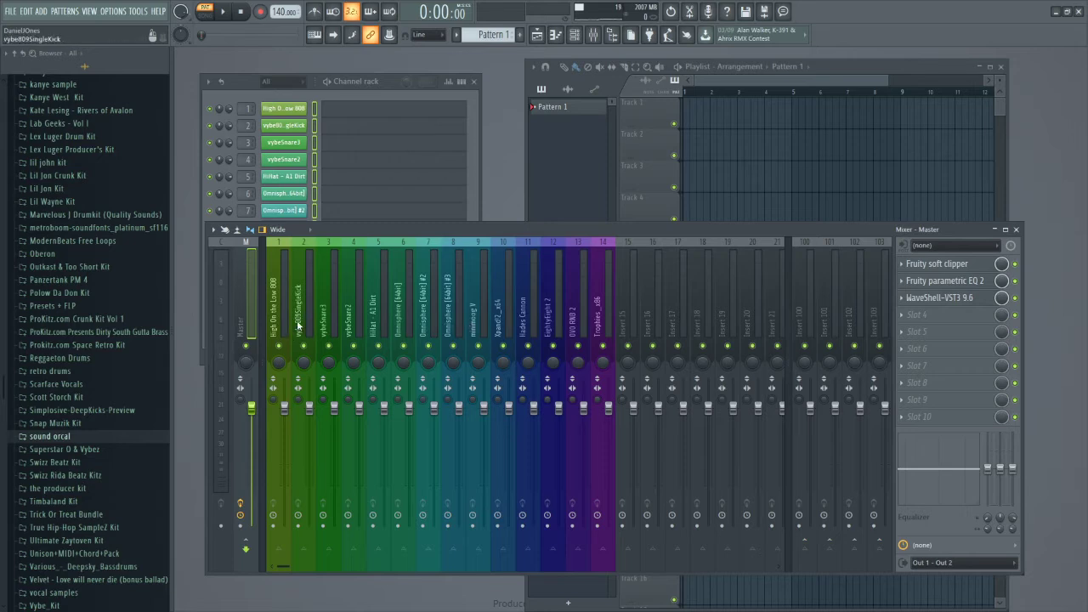
# - Load Soundgoodizer in slot 1 and Fruity Parametric EQ 2 in slot 2 of the High On the Low 808 mixer track, closing both plugin windows
pyautogui.click(274, 302)
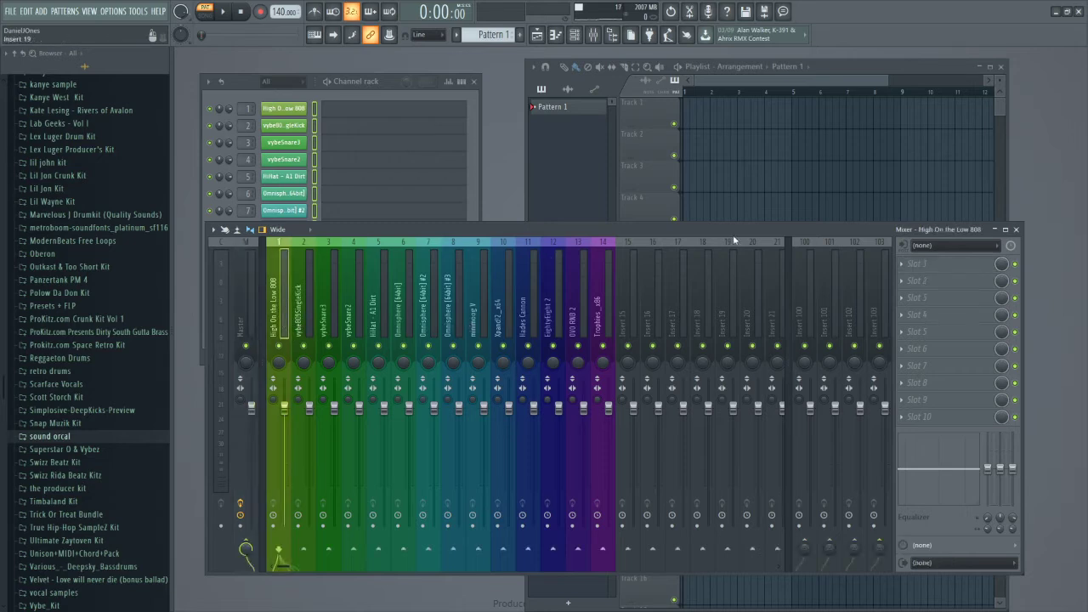
pyautogui.click(910, 264)
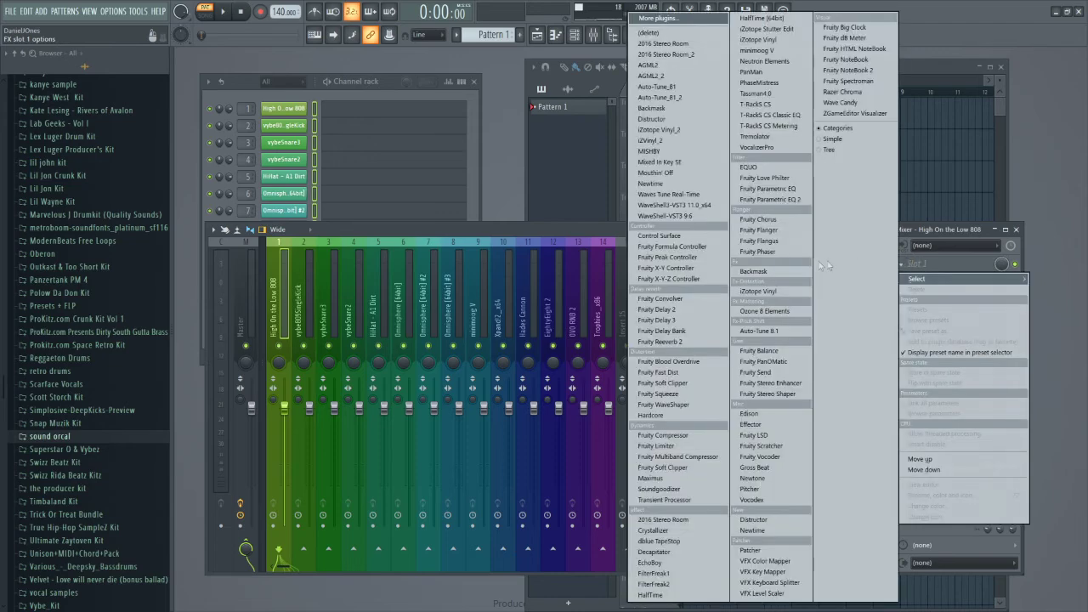
pyautogui.click(660, 488)
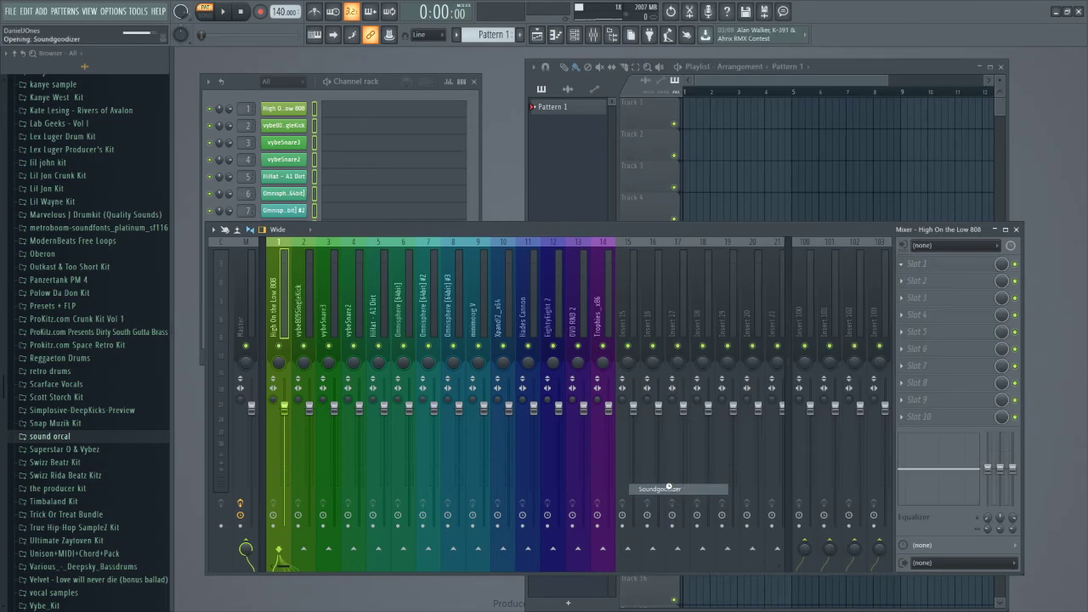
pyautogui.click(913, 282)
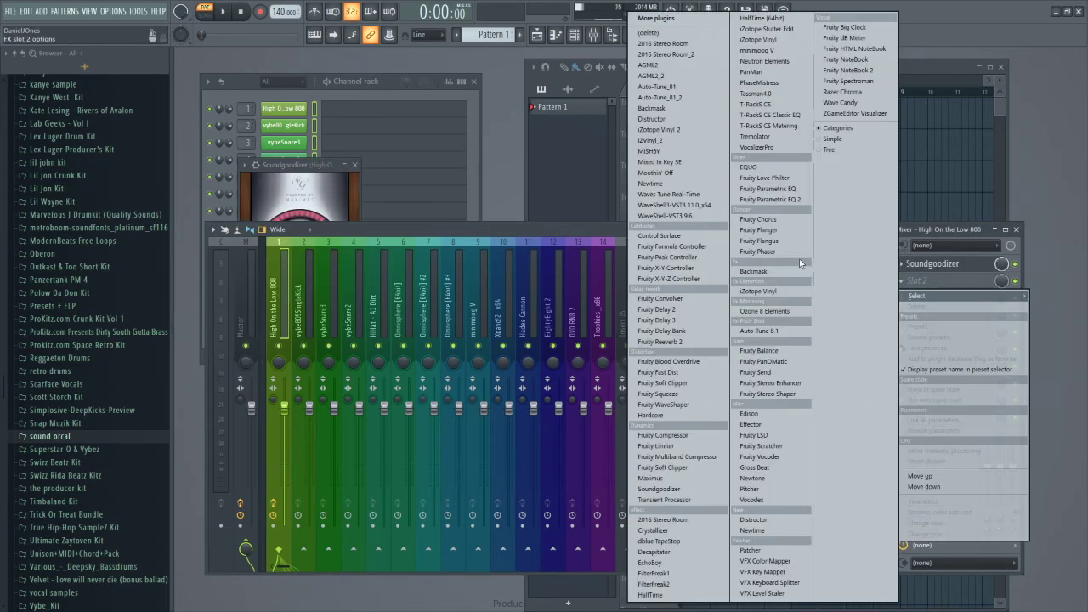
pyautogui.click(771, 200)
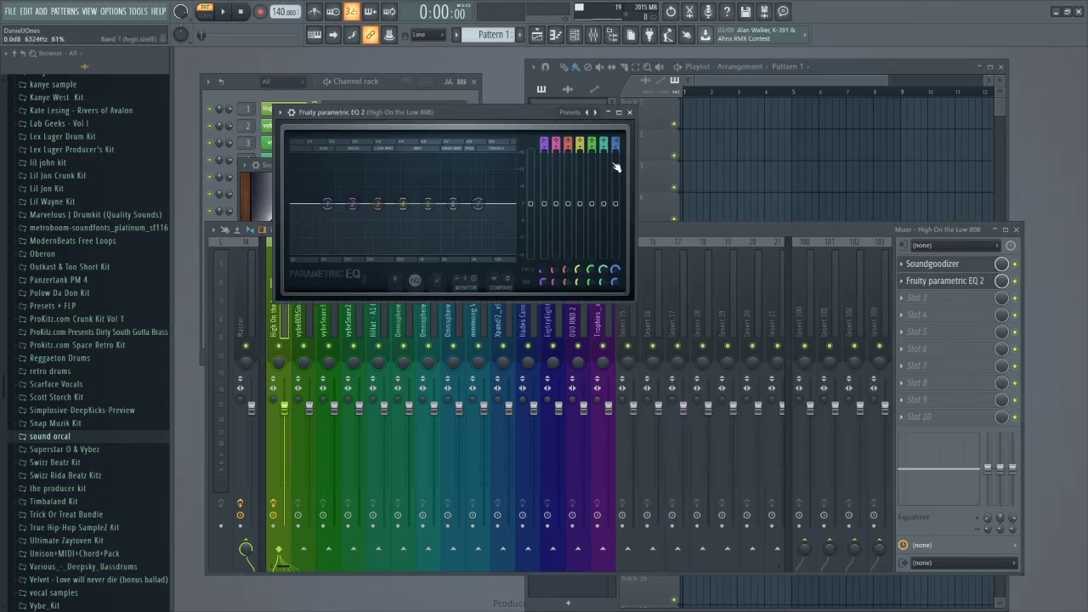
pyautogui.click(629, 113)
pyautogui.click(355, 166)
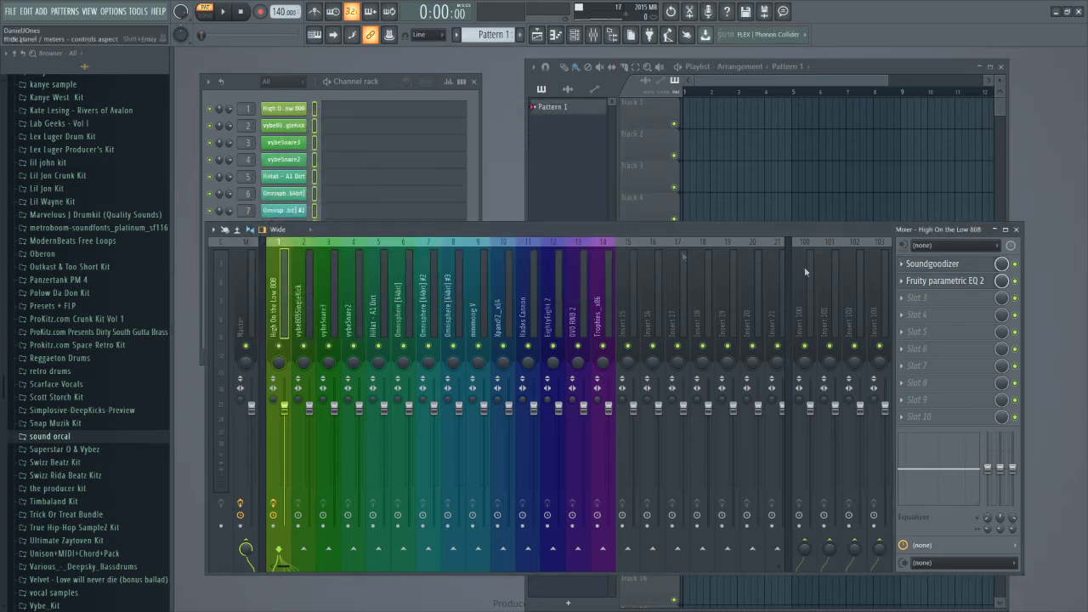
pyautogui.click(911, 302)
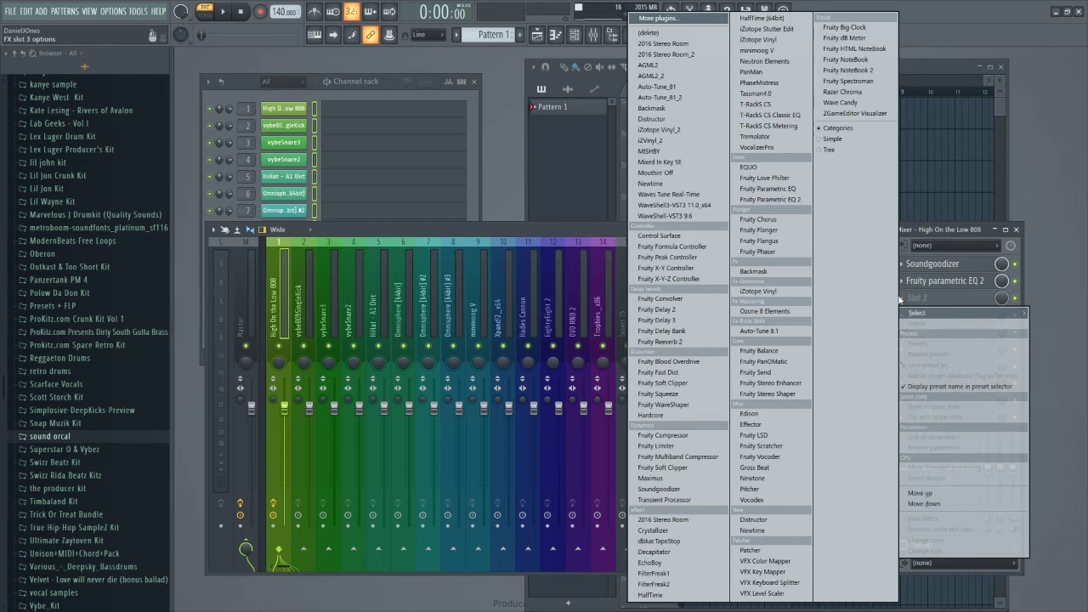
pyautogui.click(520, 232)
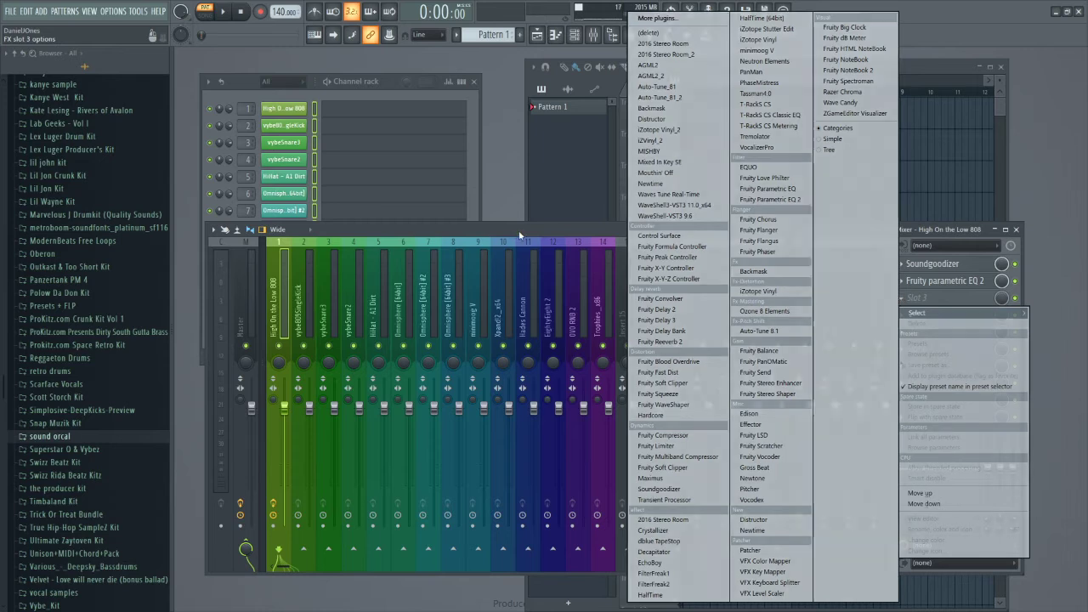
# - Load Soundgoodizer in slot 1 and Fruity Parametric EQ 2 in slot 2 of the vybe809SingleKick mixer track, closing the EQ window
pyautogui.click(299, 288)
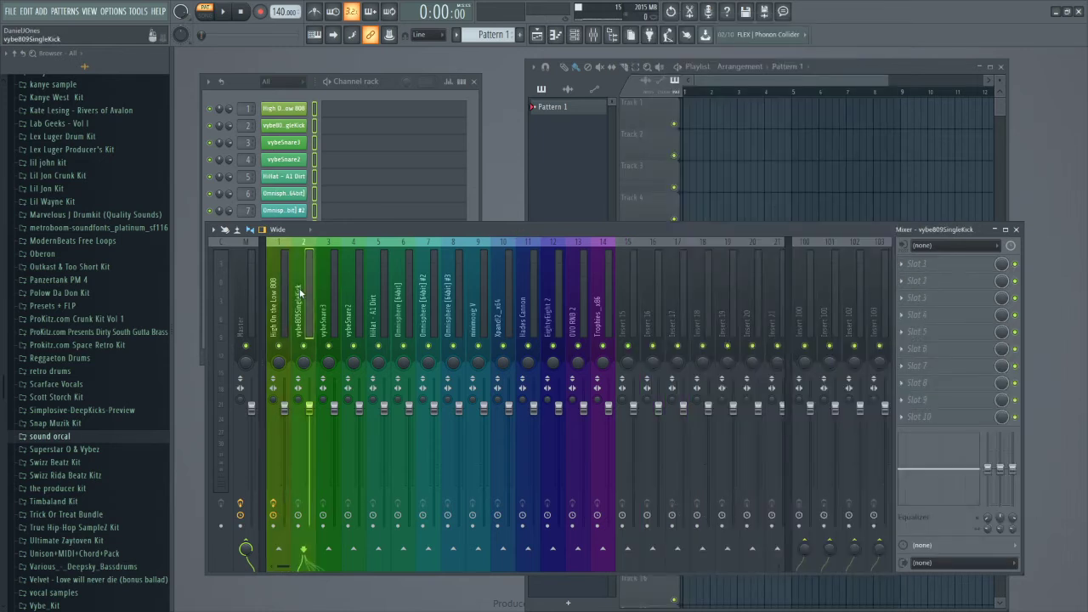
pyautogui.click(930, 266)
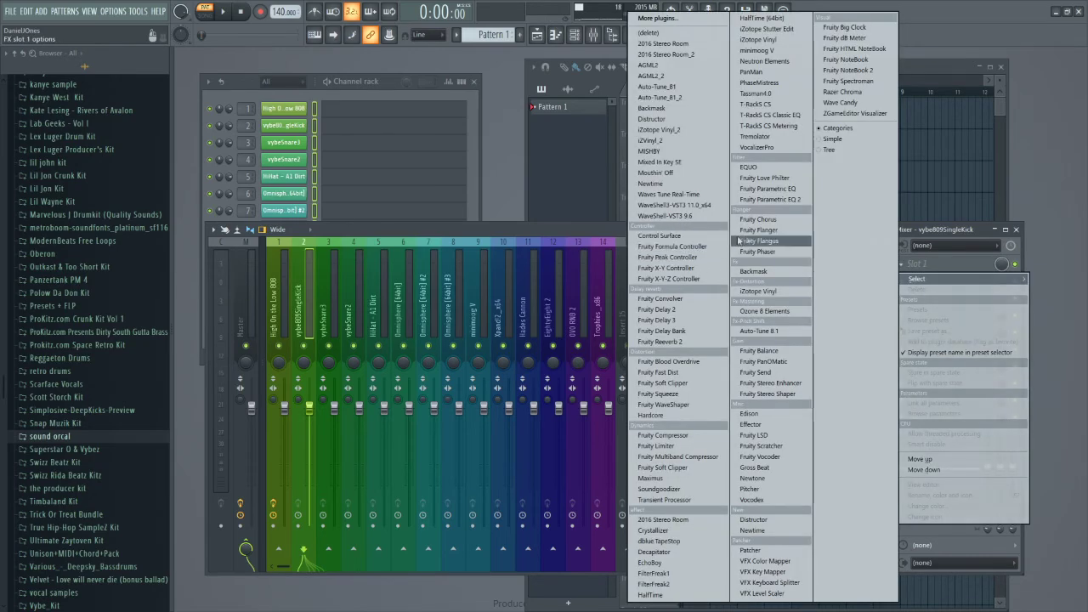
pyautogui.click(680, 489)
pyautogui.click(908, 284)
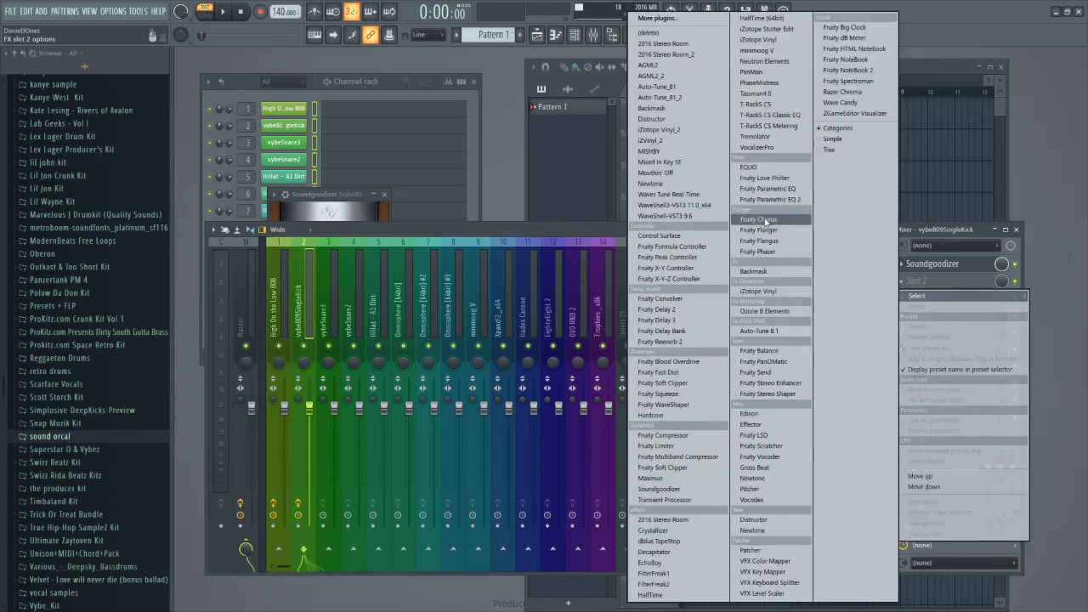
pyautogui.click(768, 202)
pyautogui.click(637, 210)
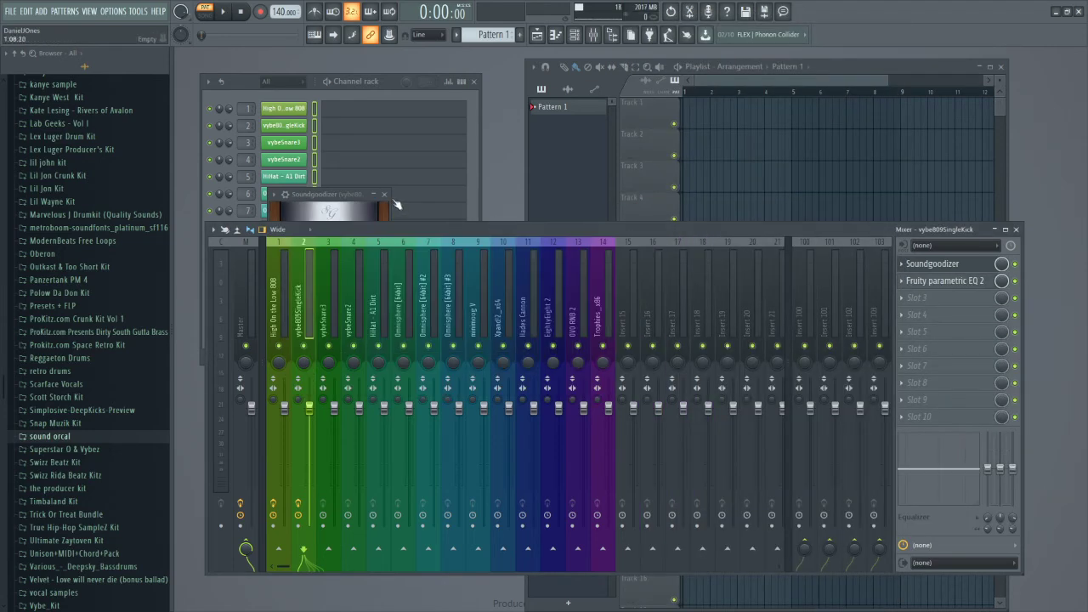
# - Load Fruity Compressor in slot 1 of both the vybeSnare3 and vybeSnare2 mixer tracks, closing each plugin window
pyautogui.click(328, 276)
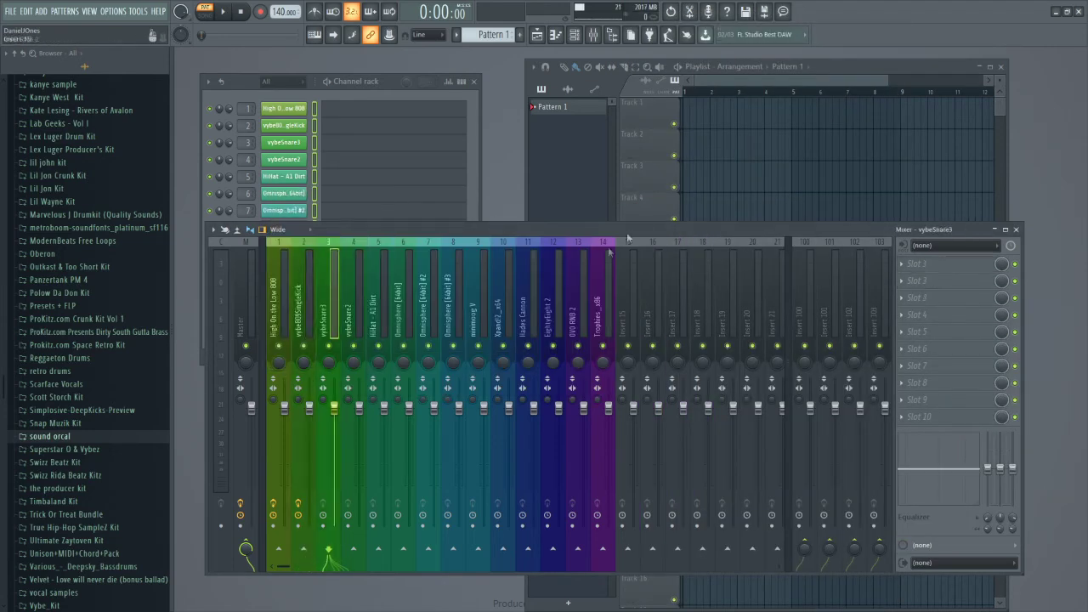
pyautogui.click(913, 263)
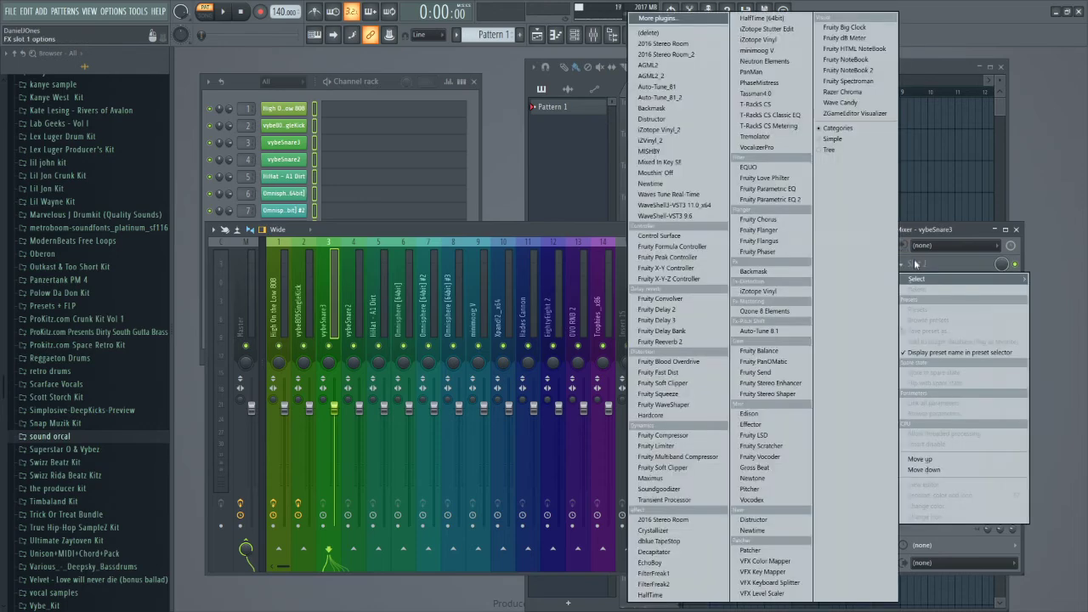
pyautogui.click(719, 435)
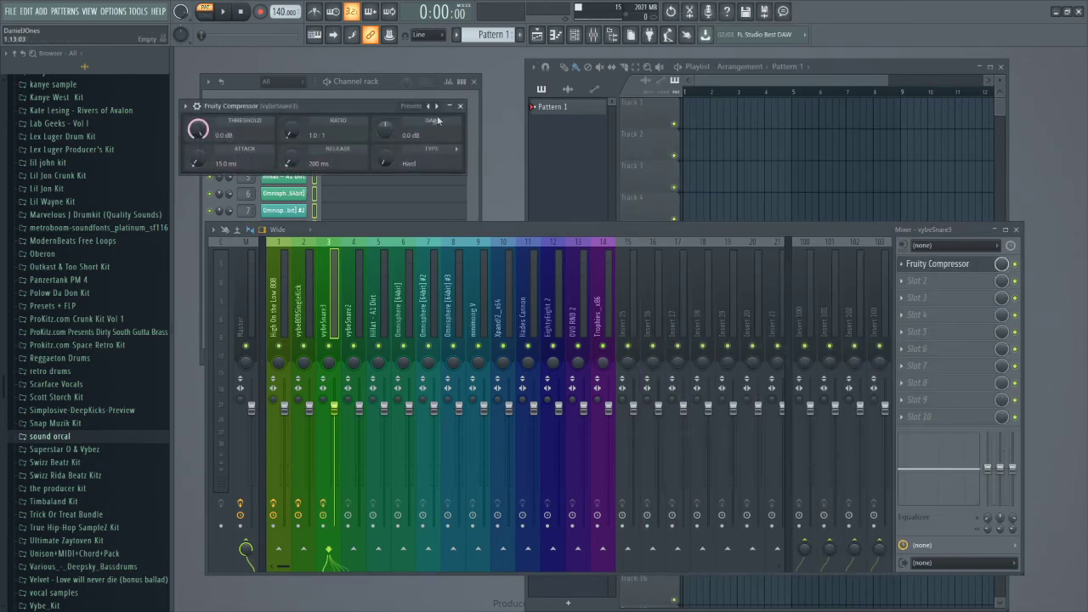
pyautogui.click(460, 106)
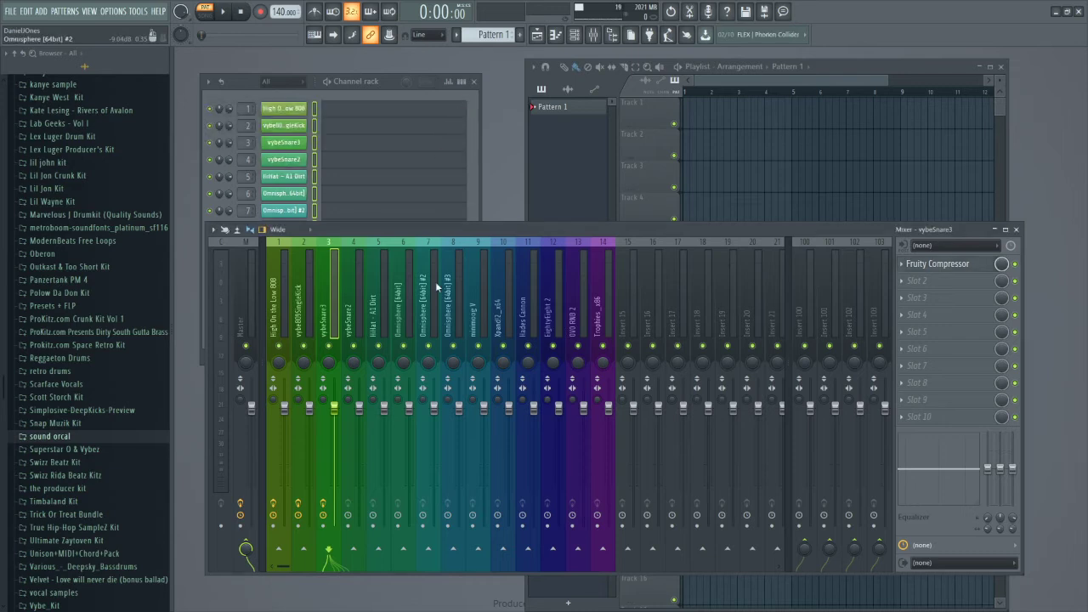
pyautogui.click(357, 317)
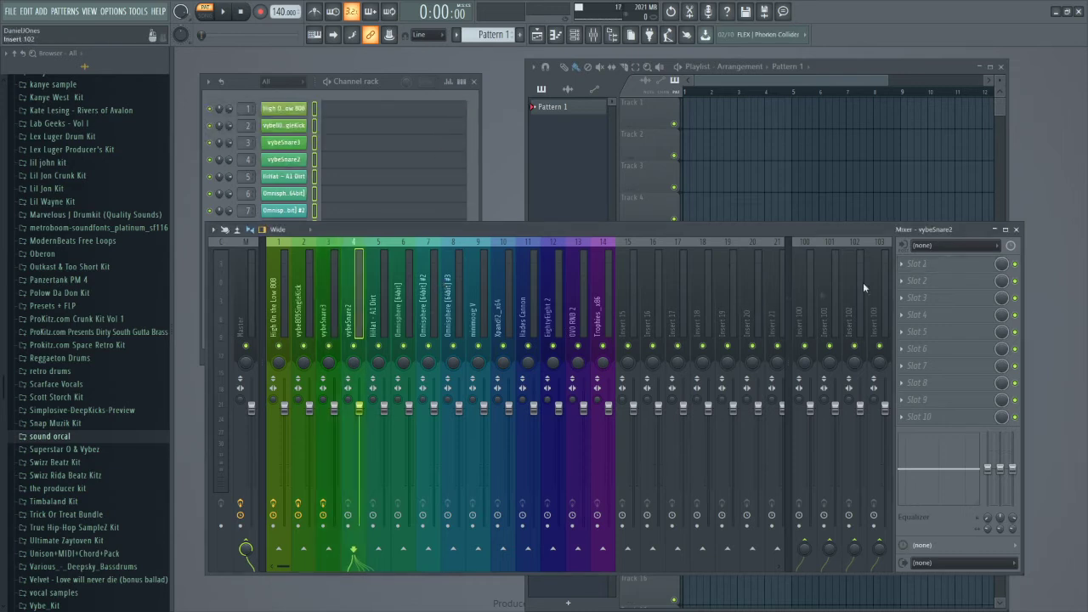
pyautogui.click(922, 265)
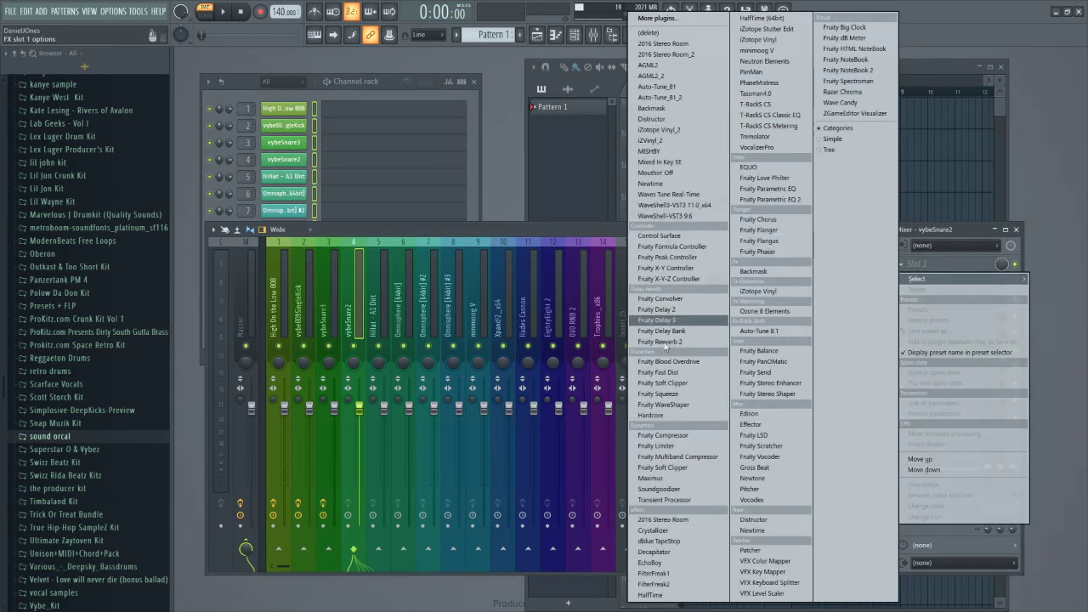
pyautogui.click(671, 436)
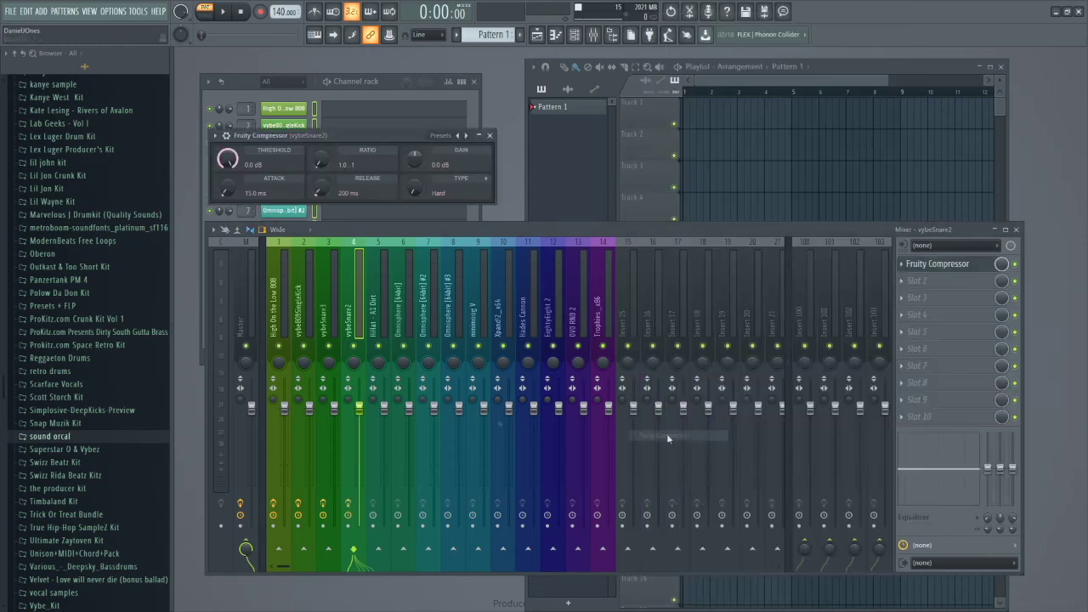
pyautogui.click(488, 135)
# - Load Fruity Parametric EQ 2 in slot 2 of both the vybeSnare3 and vybeSnare2 mixer tracks, closing each plugin window
pyautogui.click(324, 294)
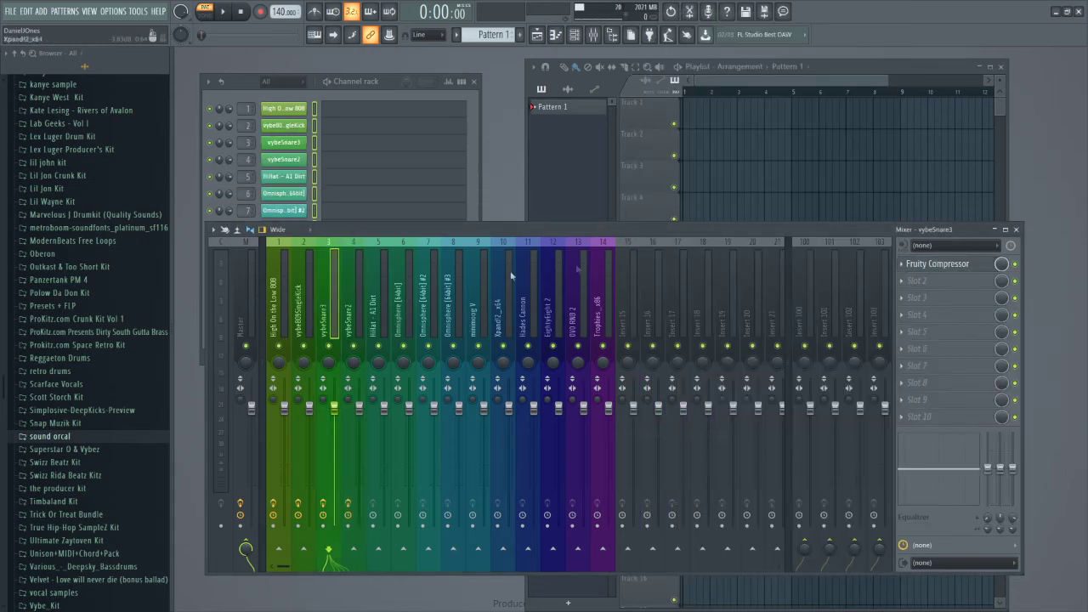
pyautogui.click(917, 282)
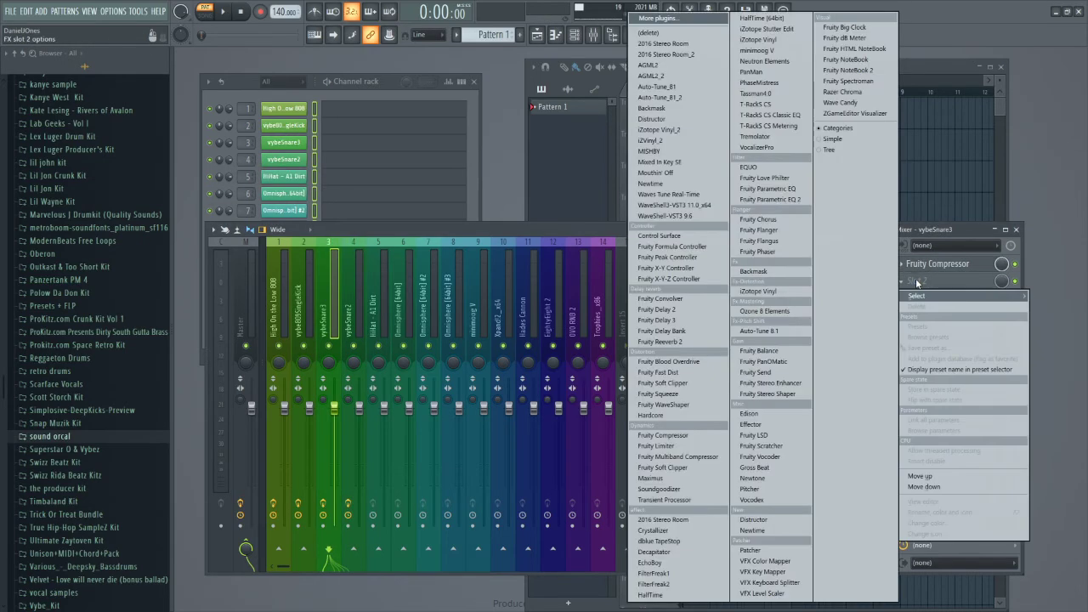
pyautogui.click(796, 200)
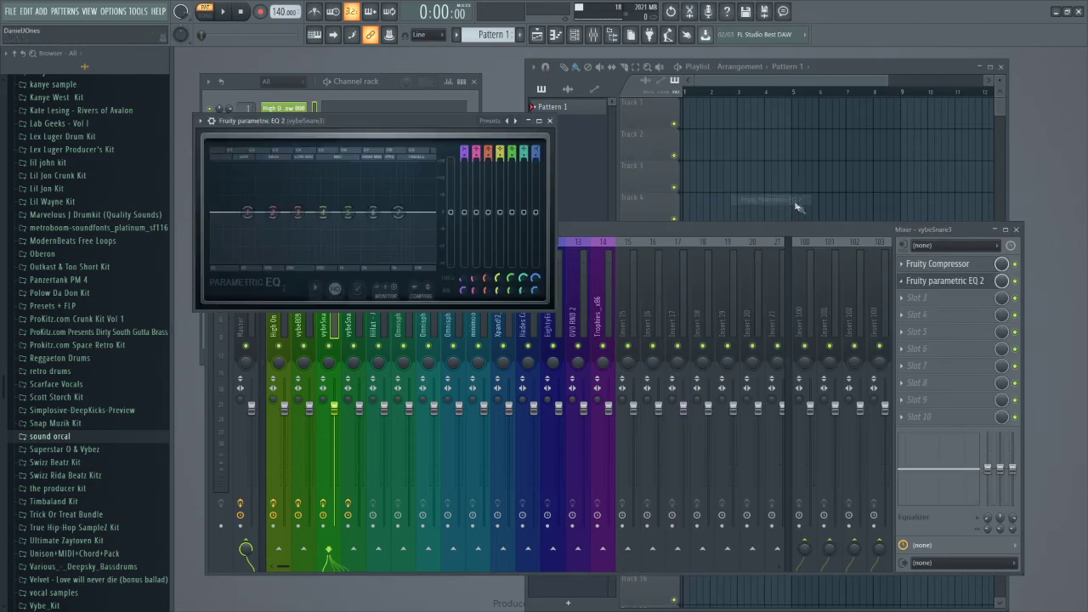
pyautogui.click(554, 126)
pyautogui.click(348, 305)
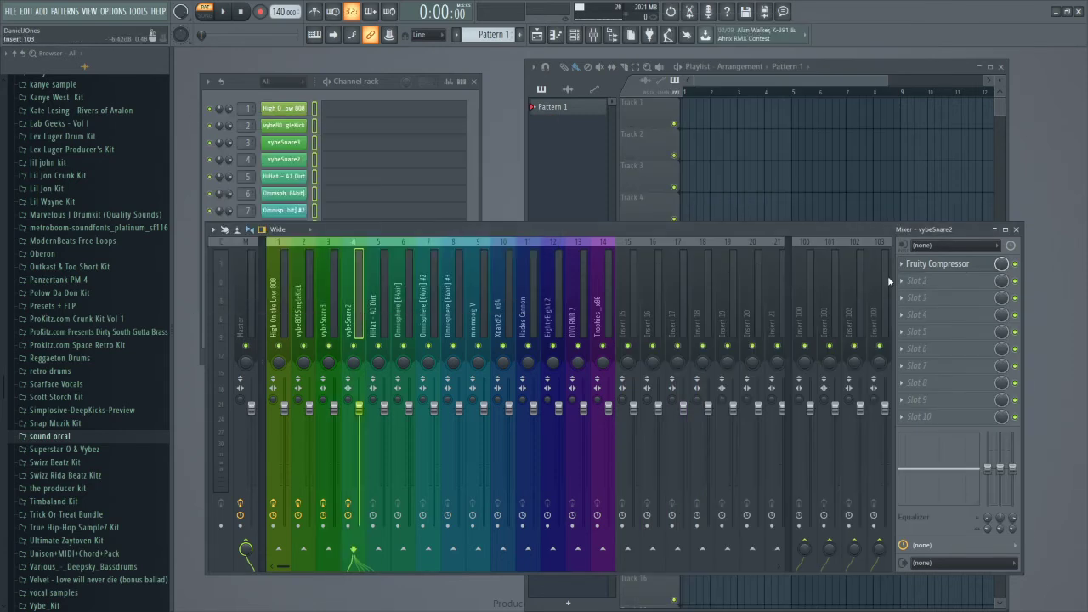
pyautogui.click(921, 283)
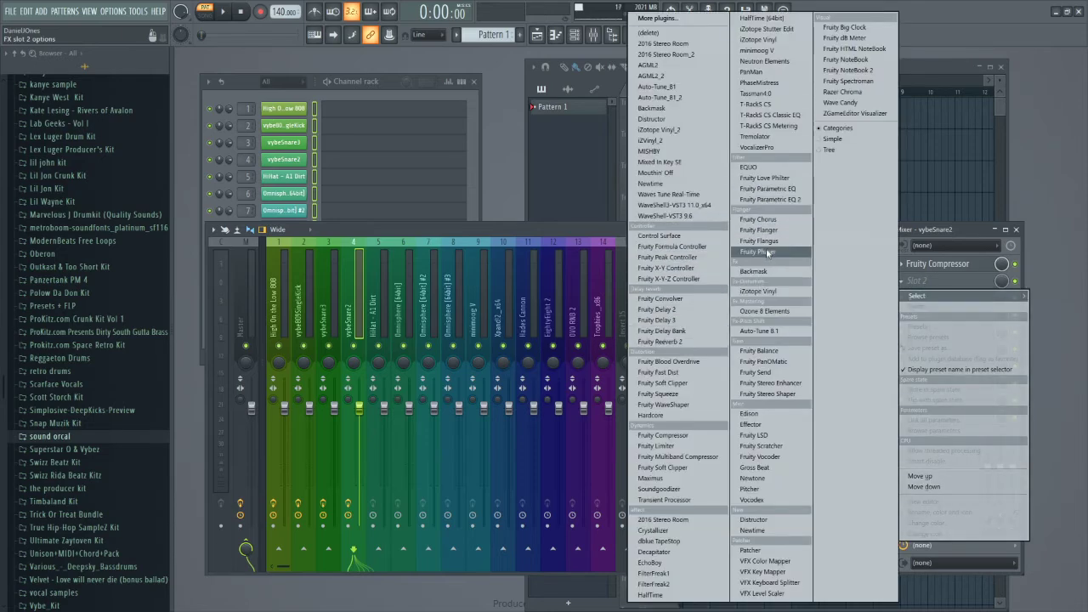
pyautogui.click(770, 199)
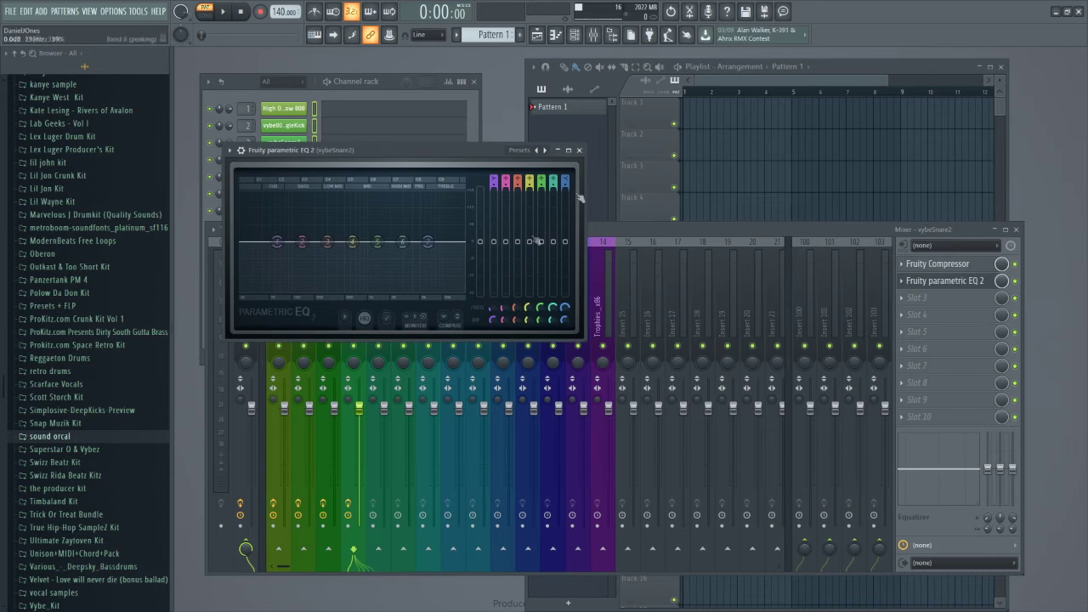
pyautogui.click(580, 150)
pyautogui.click(375, 314)
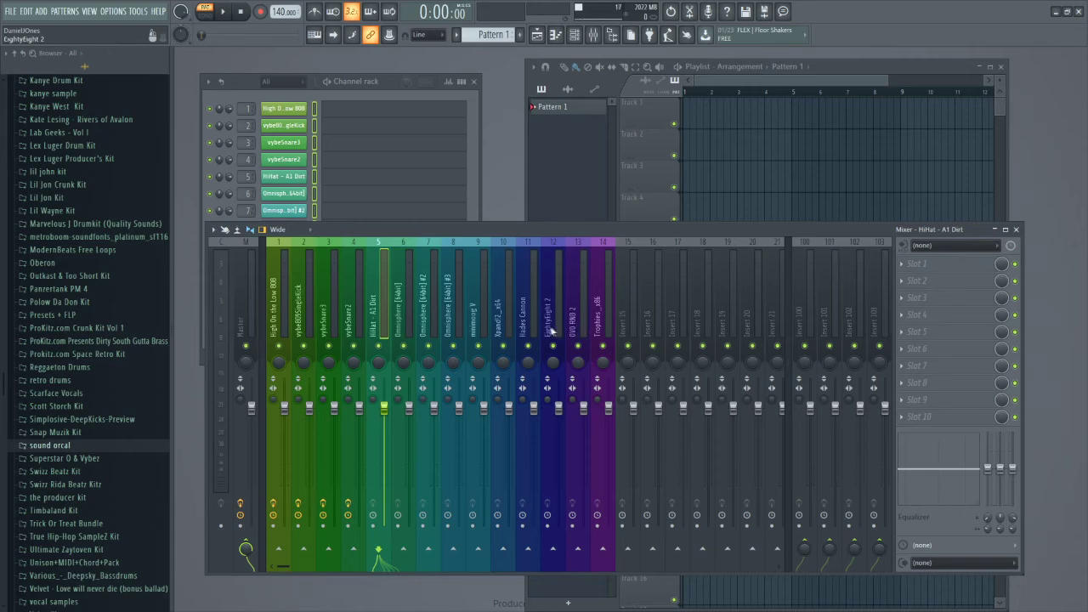
pyautogui.click(919, 265)
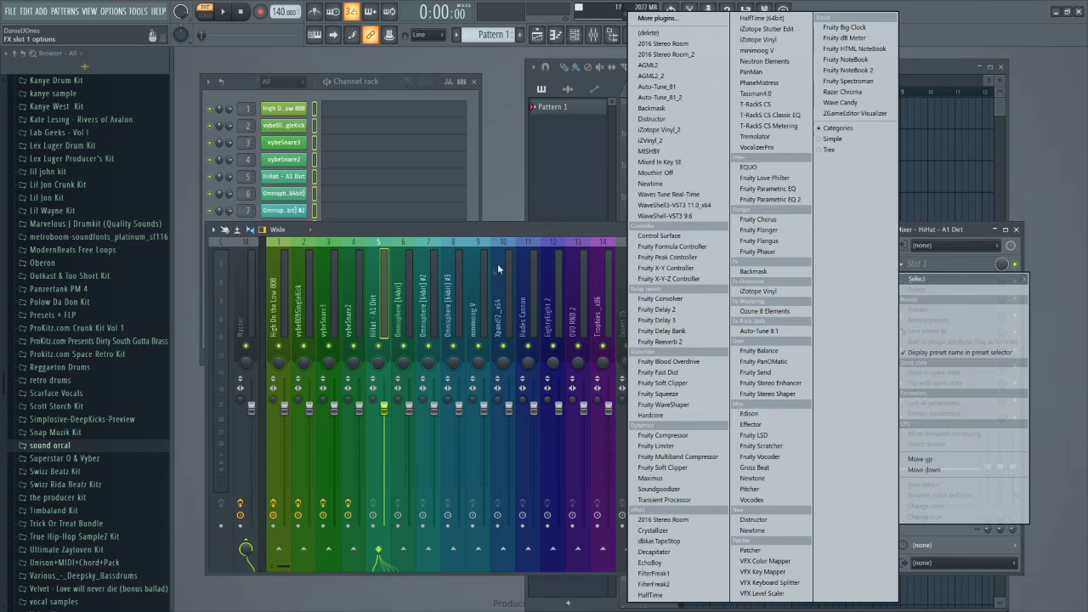
pyautogui.click(386, 301)
# - Load Backmask in slot 1 and HalfTime [64bit] in slot 2 of the first Omnisphere [64bit] mixer track, closing both plugin windows
pyautogui.click(406, 302)
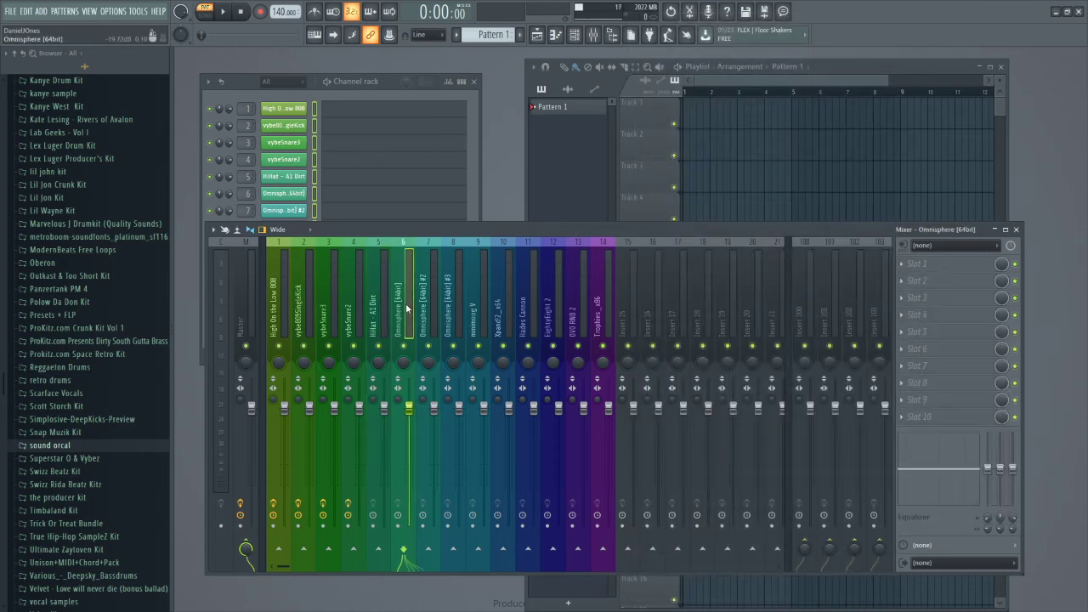
pyautogui.click(923, 264)
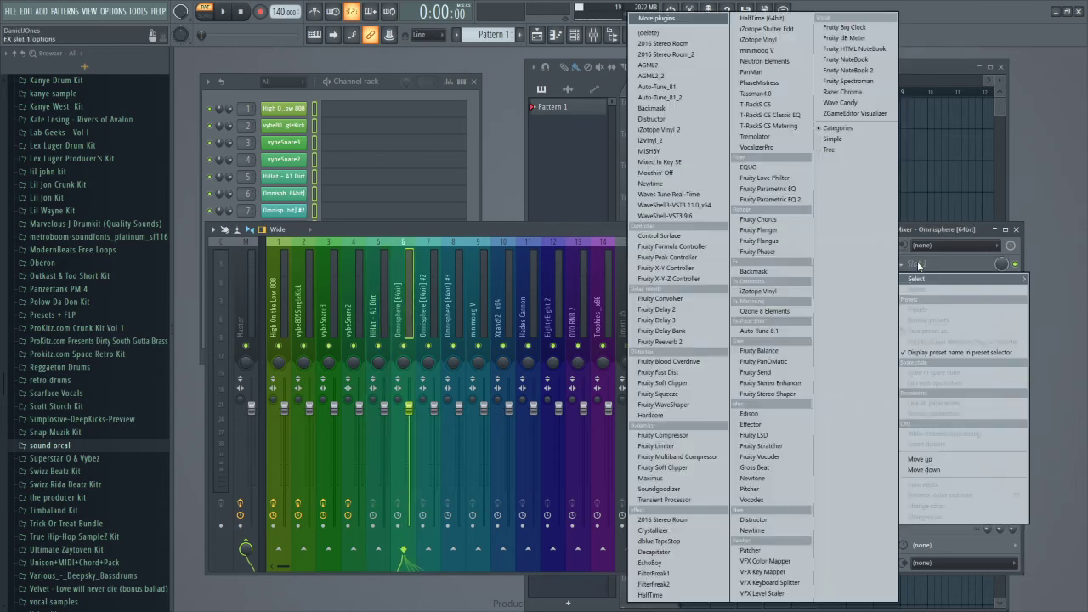
pyautogui.click(659, 109)
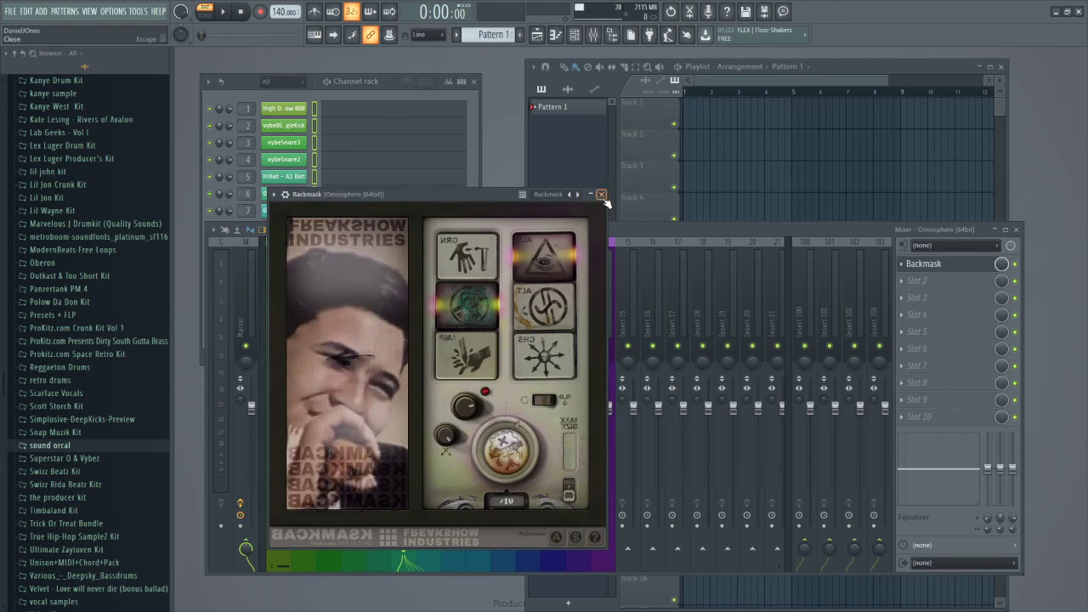
pyautogui.click(600, 195)
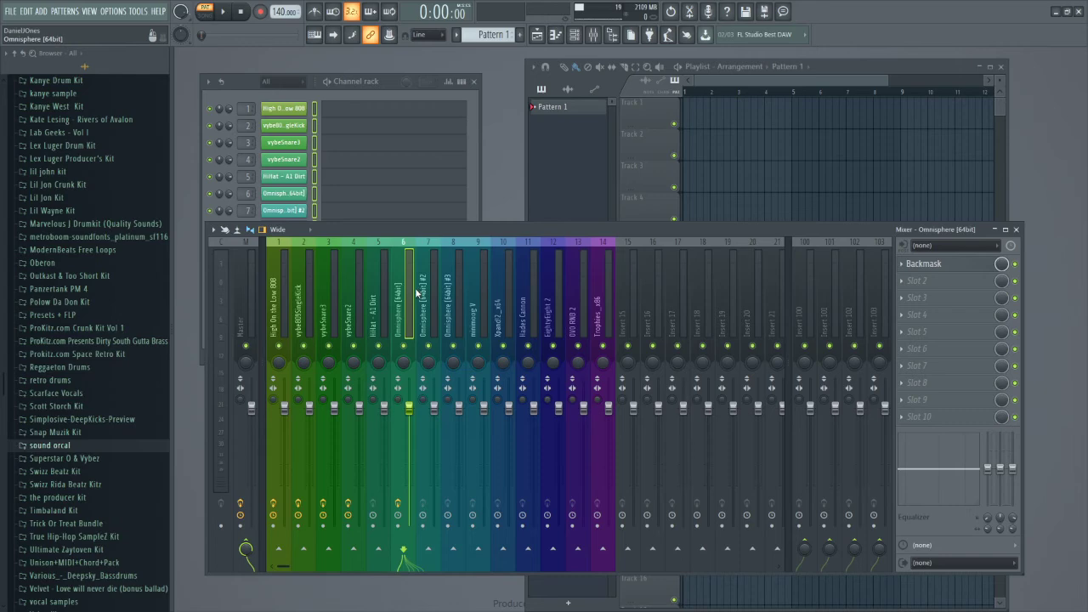
pyautogui.click(909, 285)
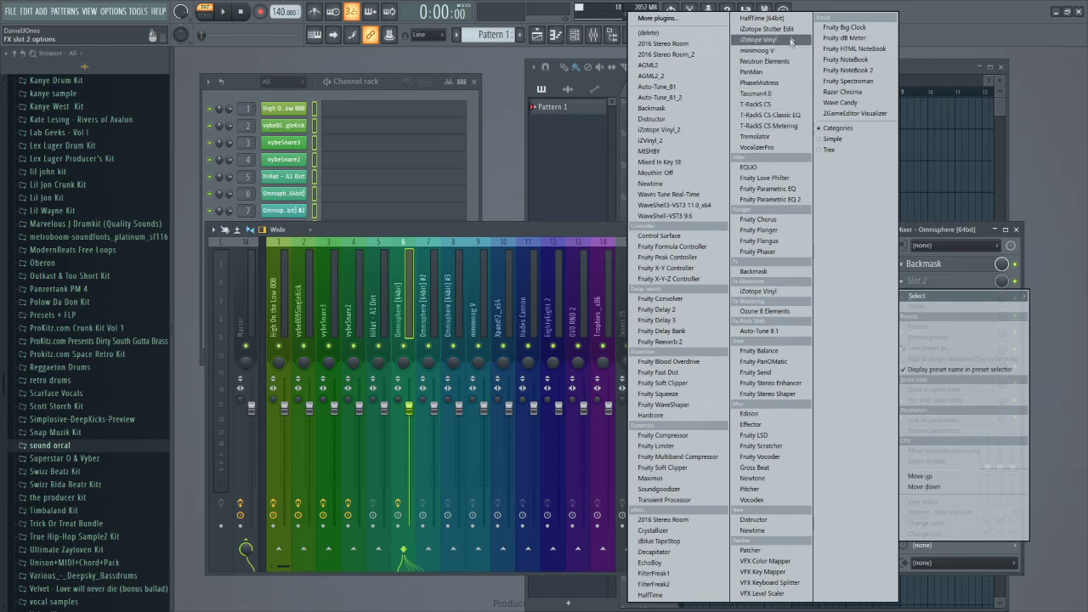
pyautogui.click(762, 18)
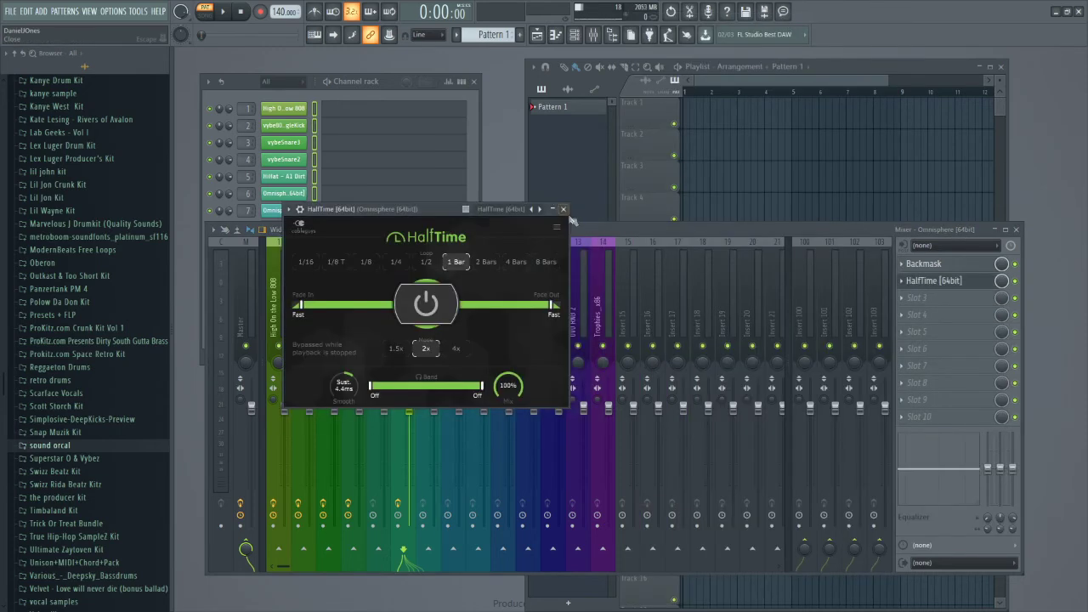
pyautogui.click(570, 218)
pyautogui.click(906, 300)
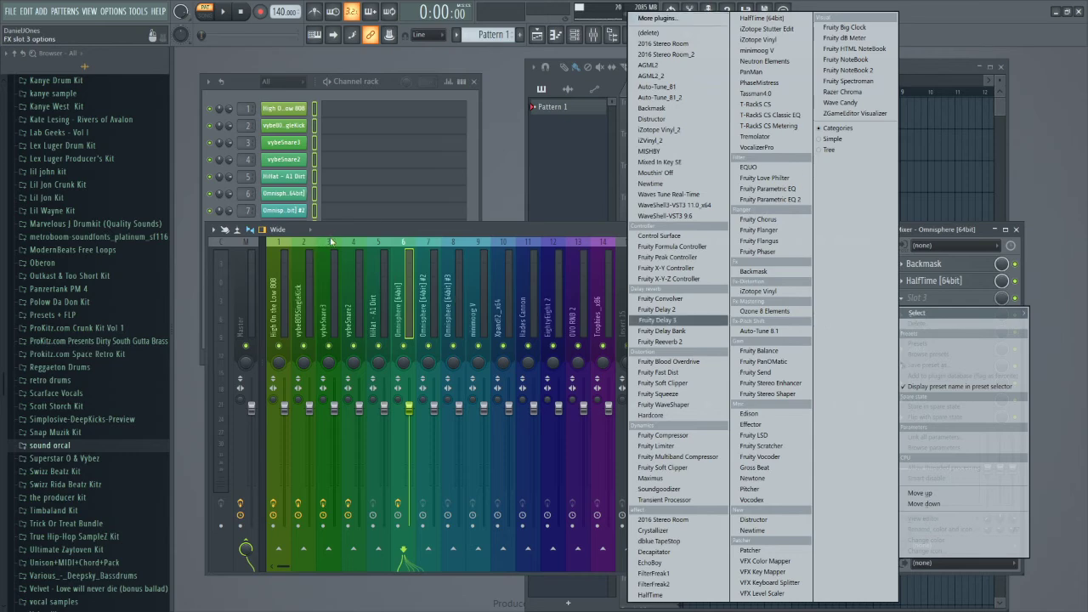
pyautogui.click(332, 242)
pyautogui.click(276, 270)
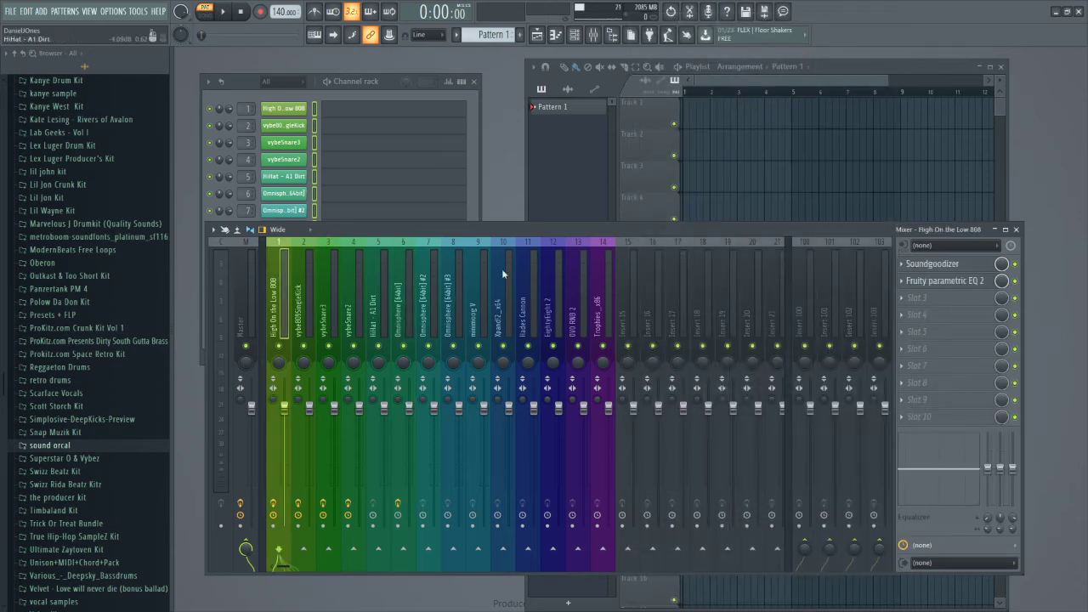
# - Load Decapitator in slot 3 of the High On the Low 808 mixer track and close the plugin window
pyautogui.click(924, 296)
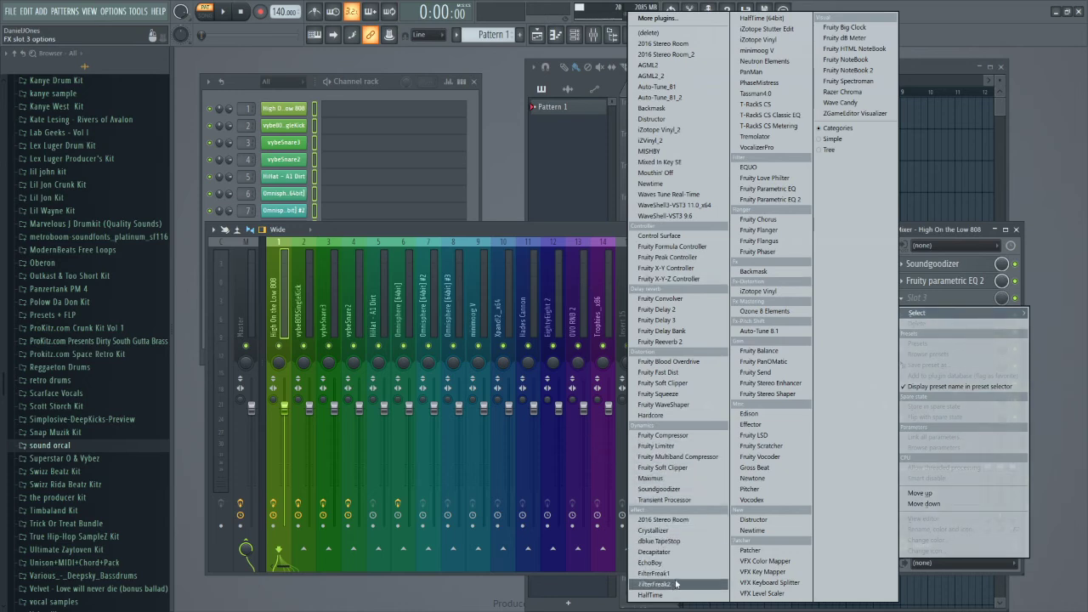
pyautogui.click(692, 551)
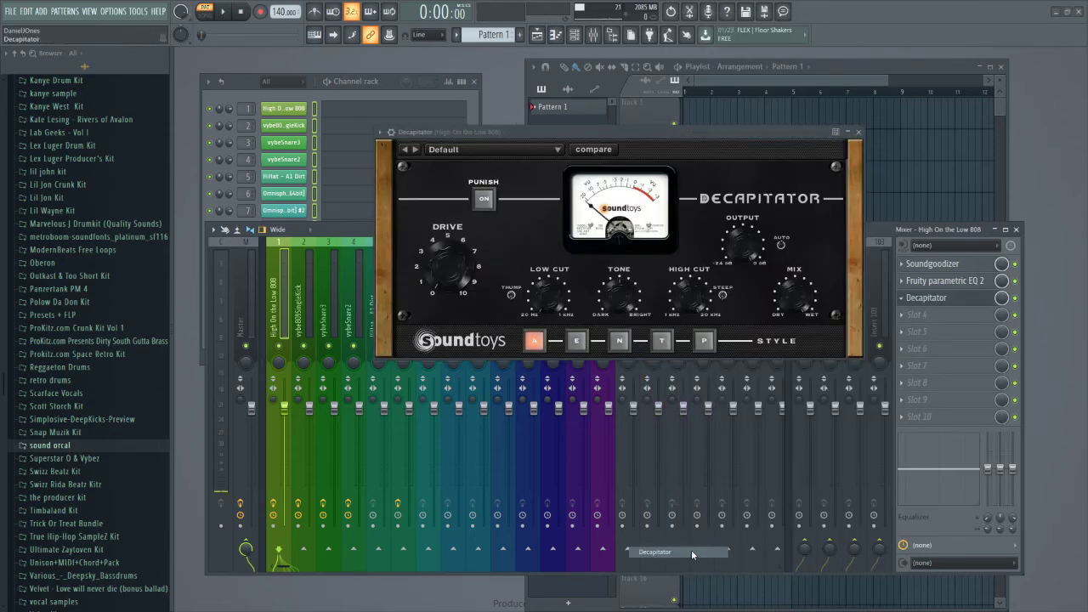
pyautogui.click(858, 132)
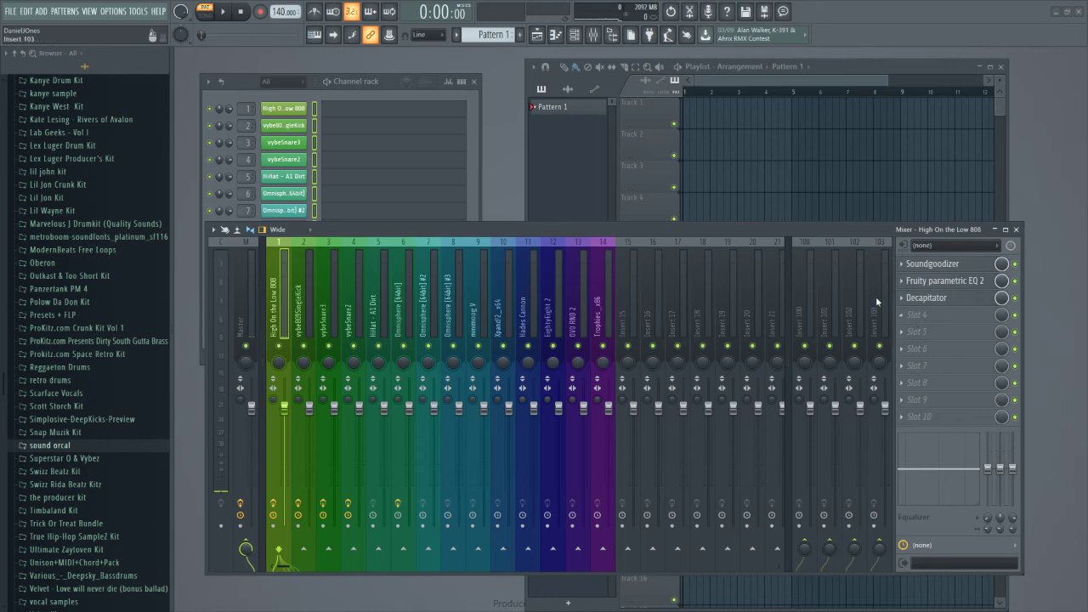
# - Examine the effect slots of the vybeSnare2, HiHat - A1 Dirt and first Omnisphere [64bit] mixer tracks
pyautogui.click(468, 300)
pyautogui.click(368, 313)
pyautogui.click(358, 315)
pyautogui.click(372, 317)
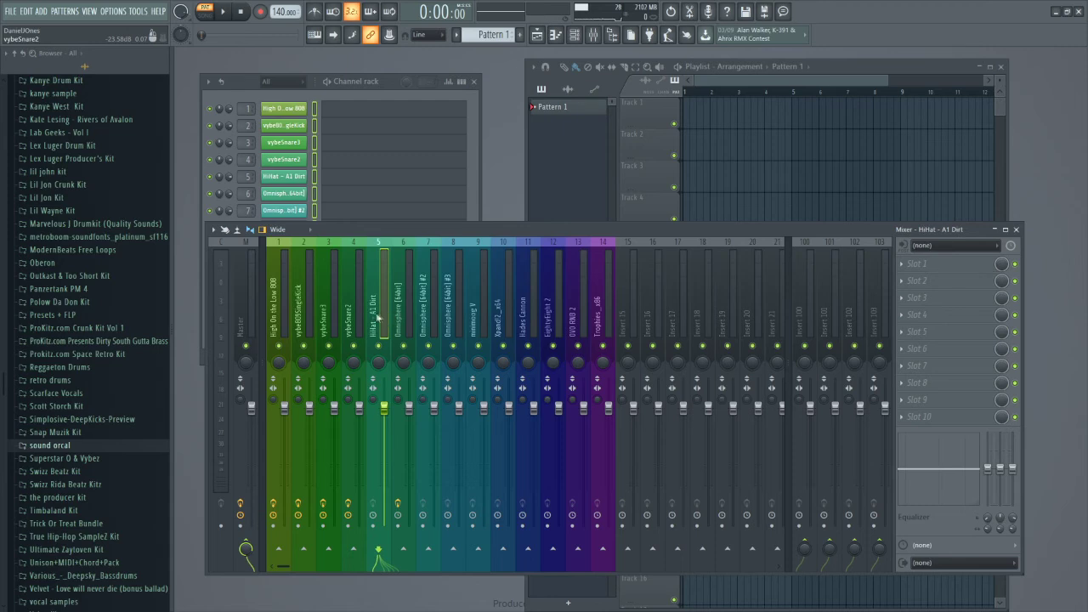
pyautogui.click(360, 318)
pyautogui.click(340, 318)
pyautogui.click(357, 320)
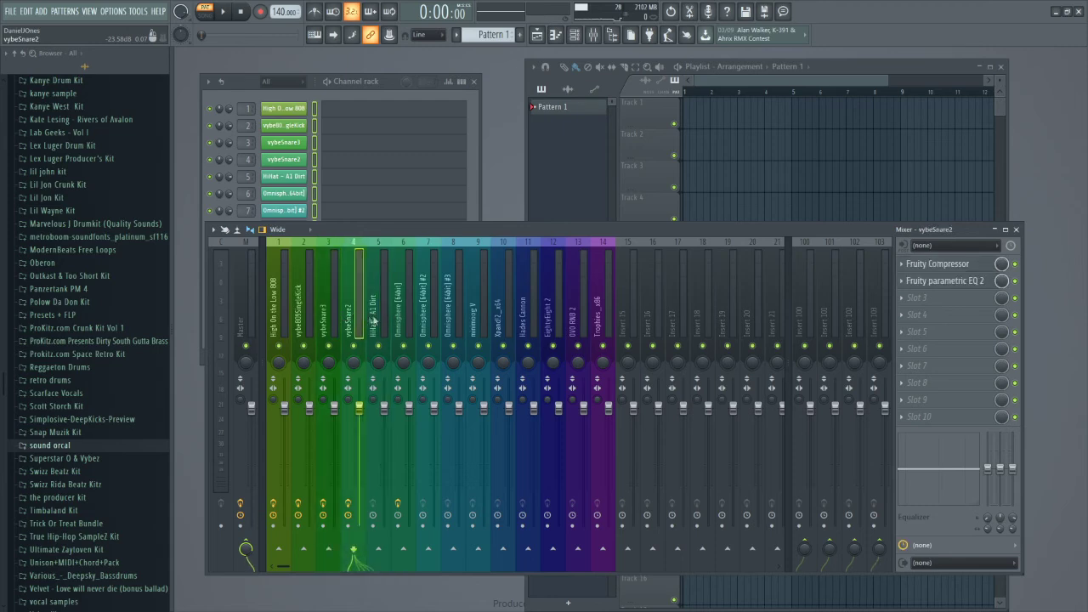
pyautogui.click(400, 321)
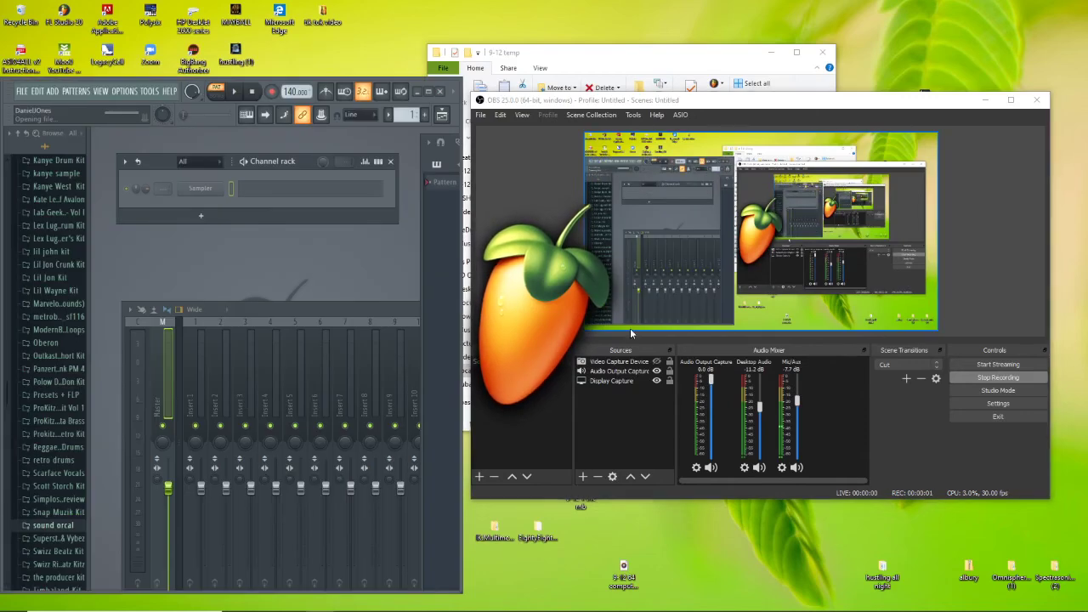
# - Maximize the FL Studio window, set the default project template to 9-12 basic from the Advanced category, and close the settings
pyautogui.click(428, 91)
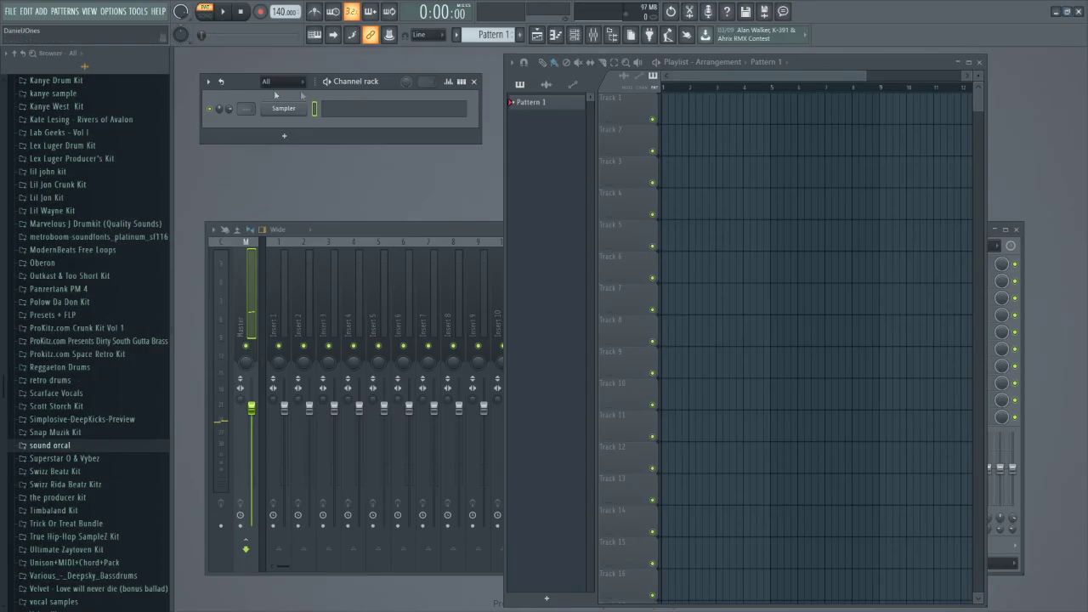
pyautogui.click(10, 11)
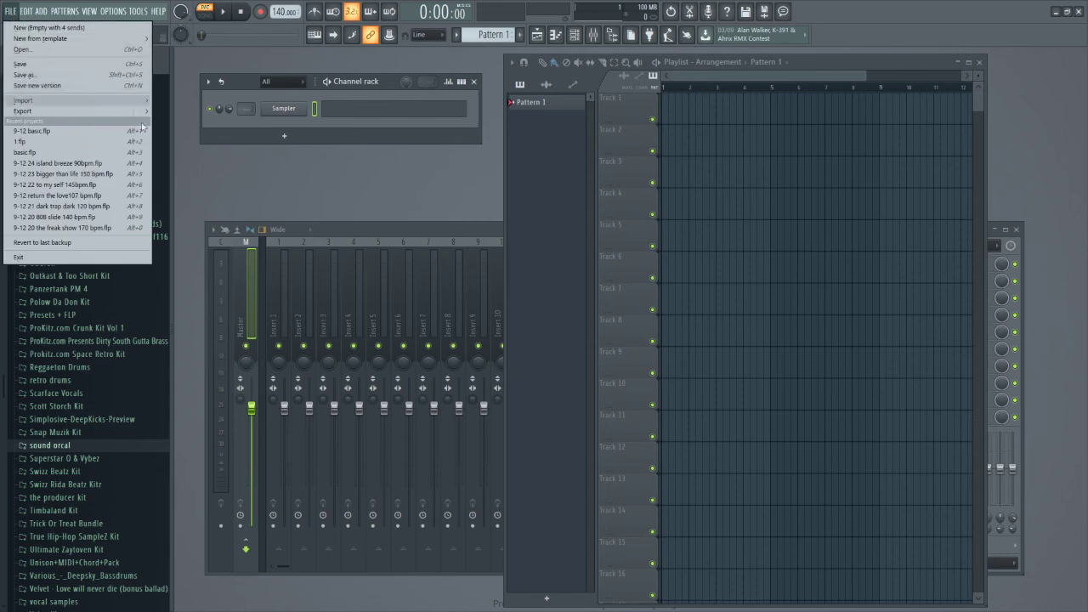
pyautogui.click(231, 156)
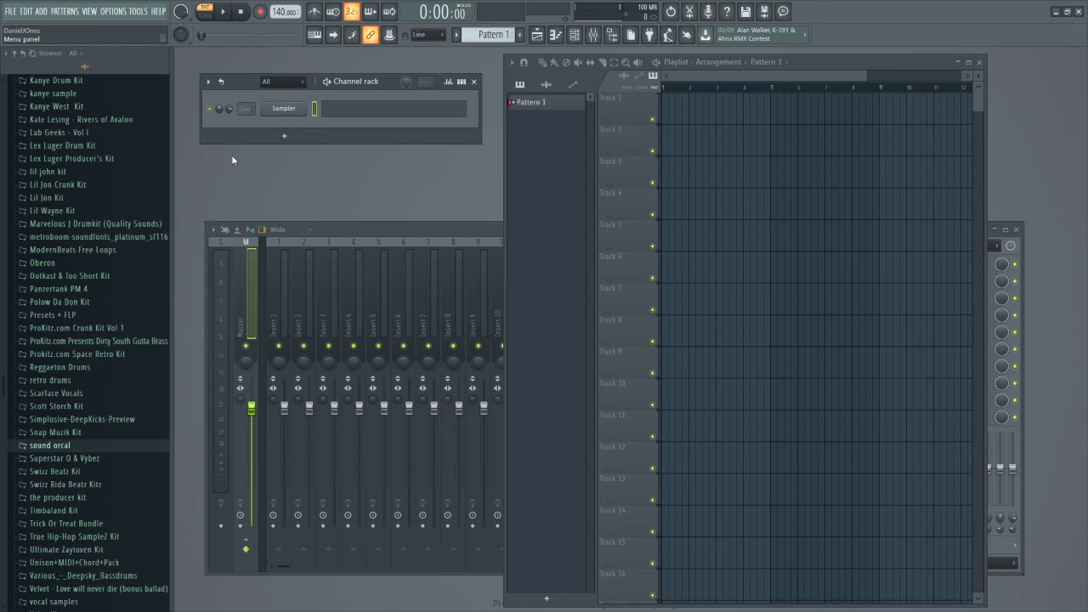
pyautogui.click(11, 12)
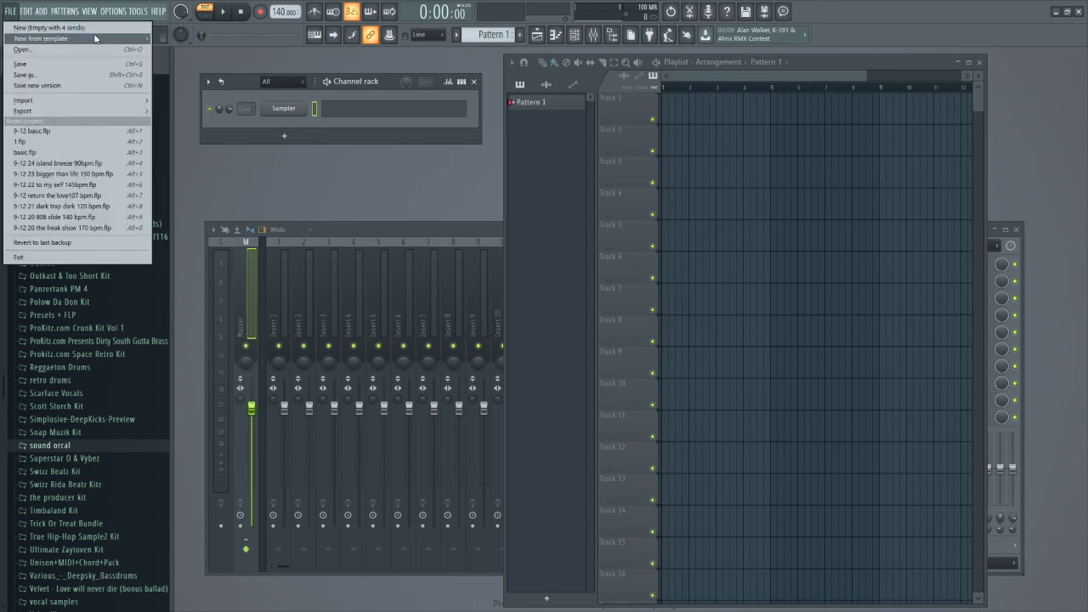
pyautogui.moveTo(99, 40)
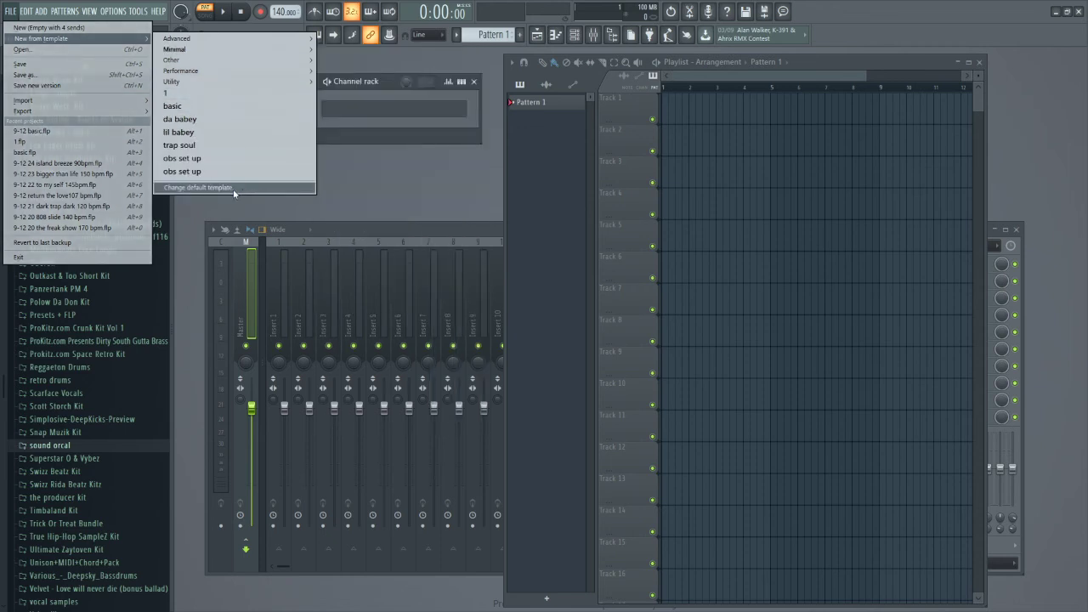
pyautogui.click(234, 188)
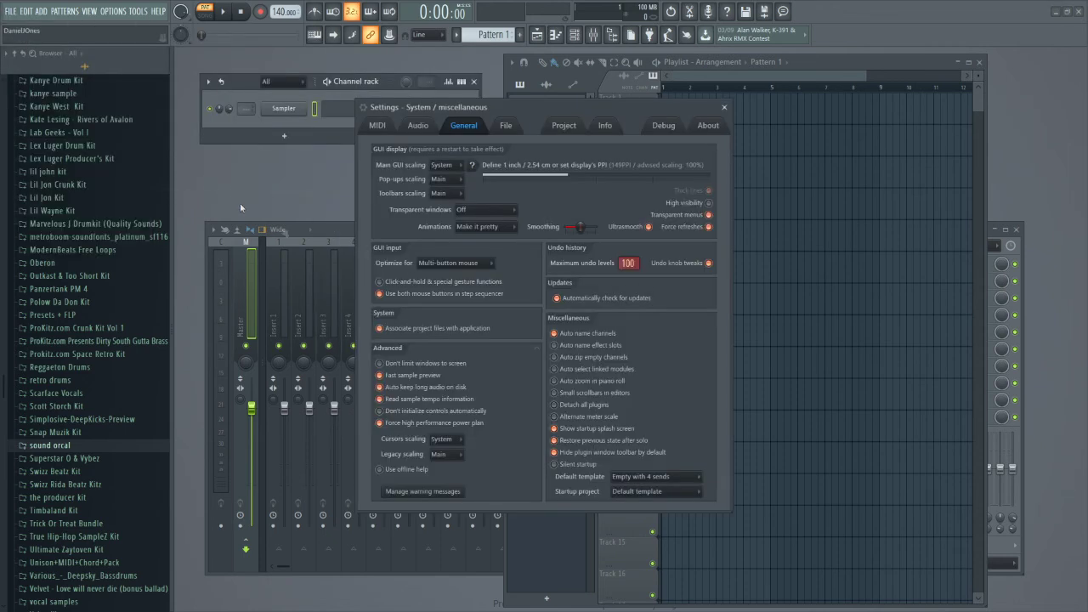
pyautogui.click(669, 484)
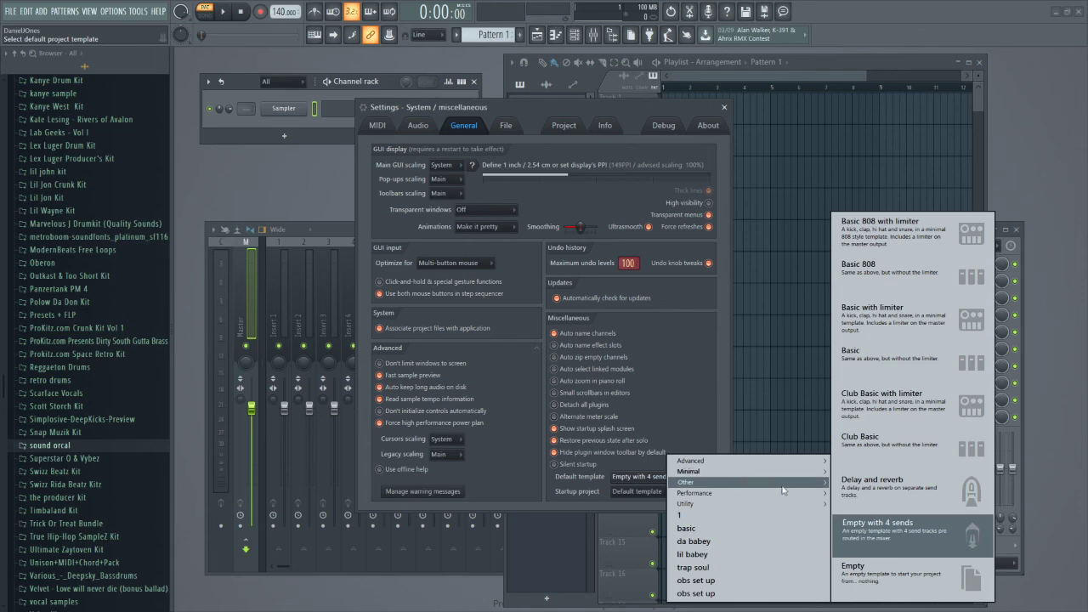
pyautogui.moveTo(772, 504)
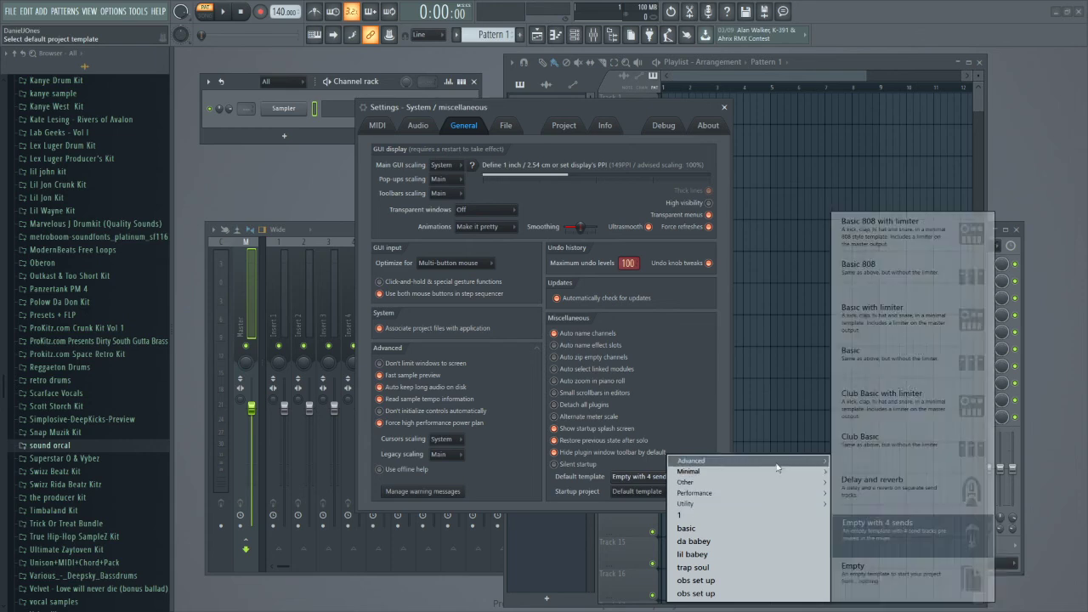
pyautogui.moveTo(782, 460)
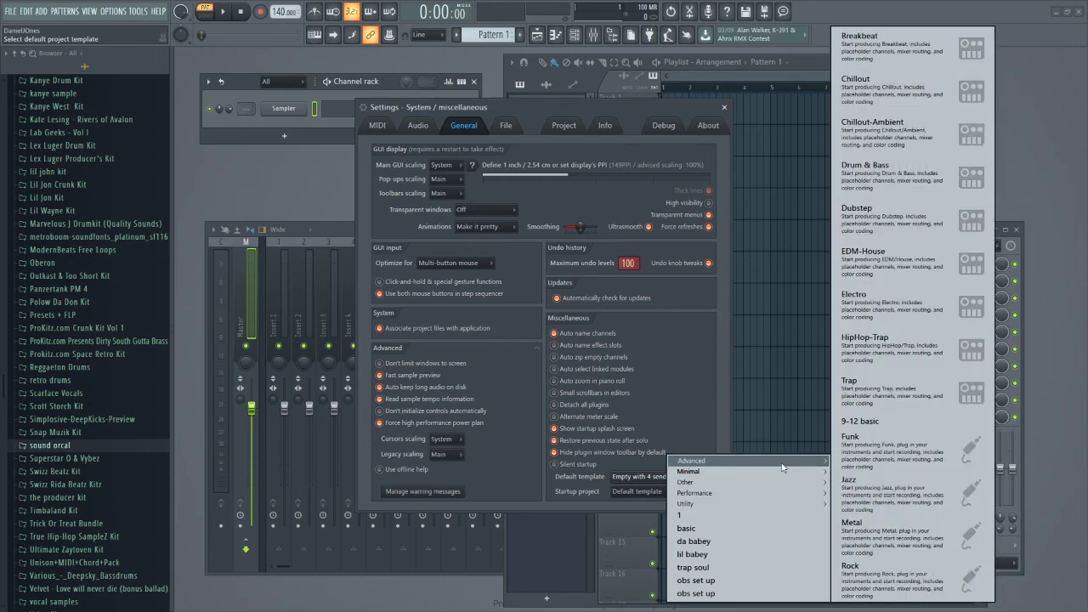
pyautogui.click(882, 427)
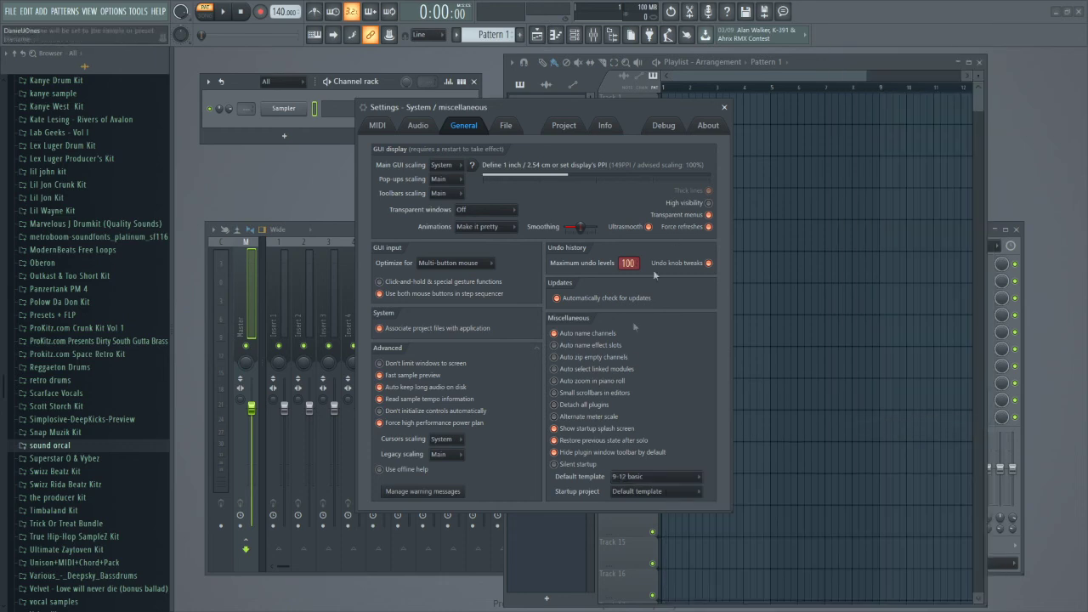
pyautogui.click(724, 107)
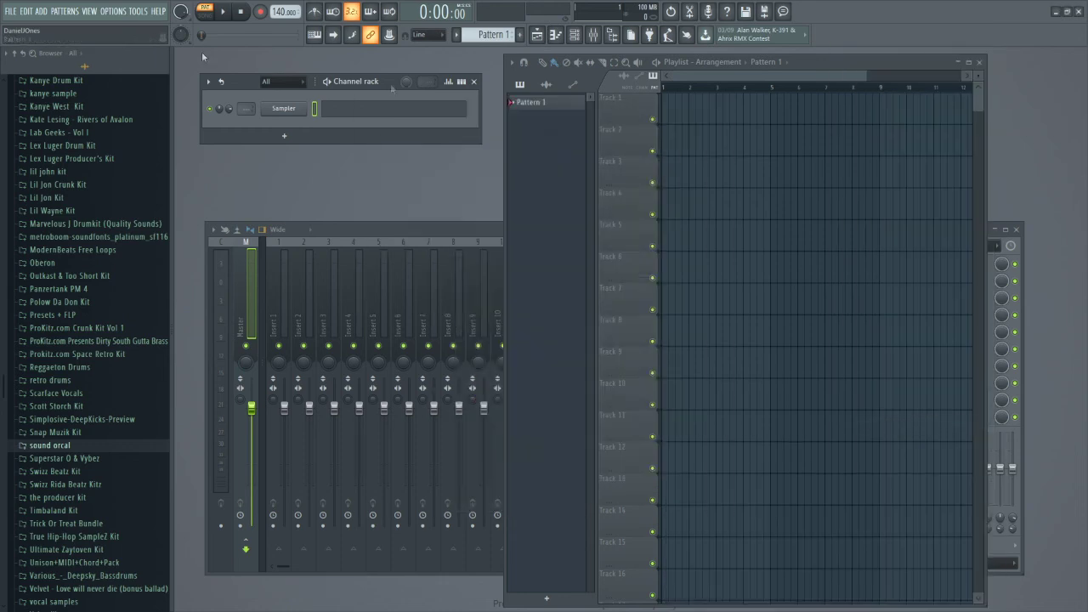
# - Create a new project from the default 9-12 basic template and bring the mixer to the front
pyautogui.click(11, 11)
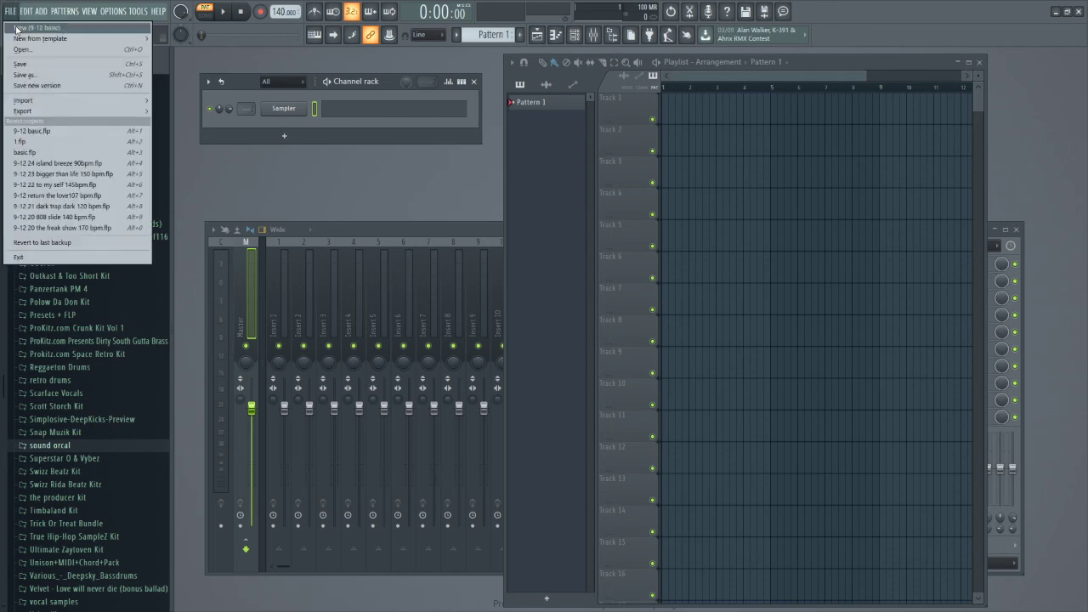
pyautogui.click(61, 29)
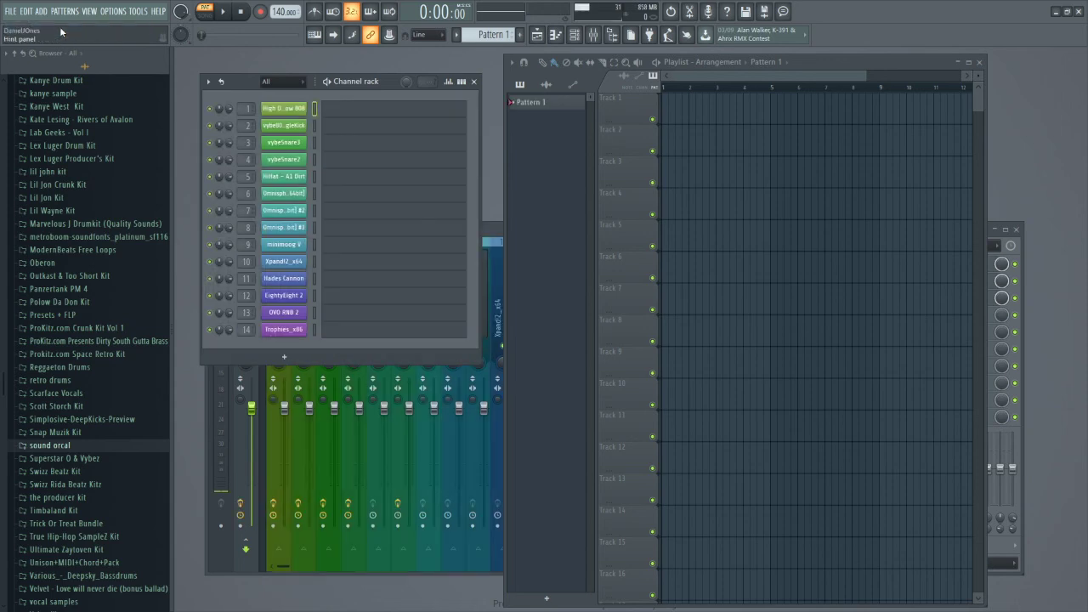
pyautogui.click(494, 229)
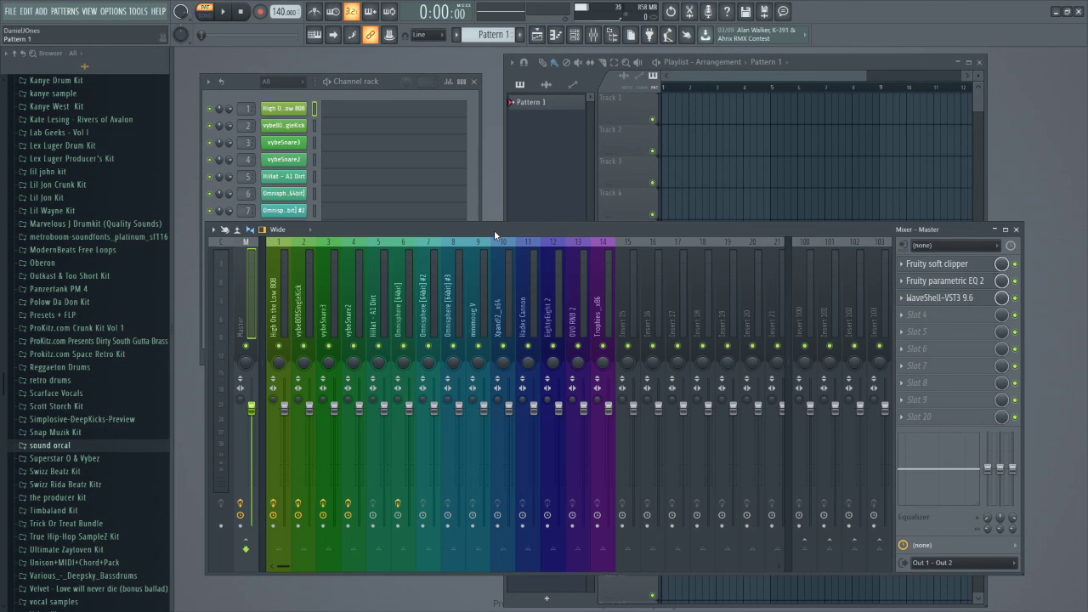